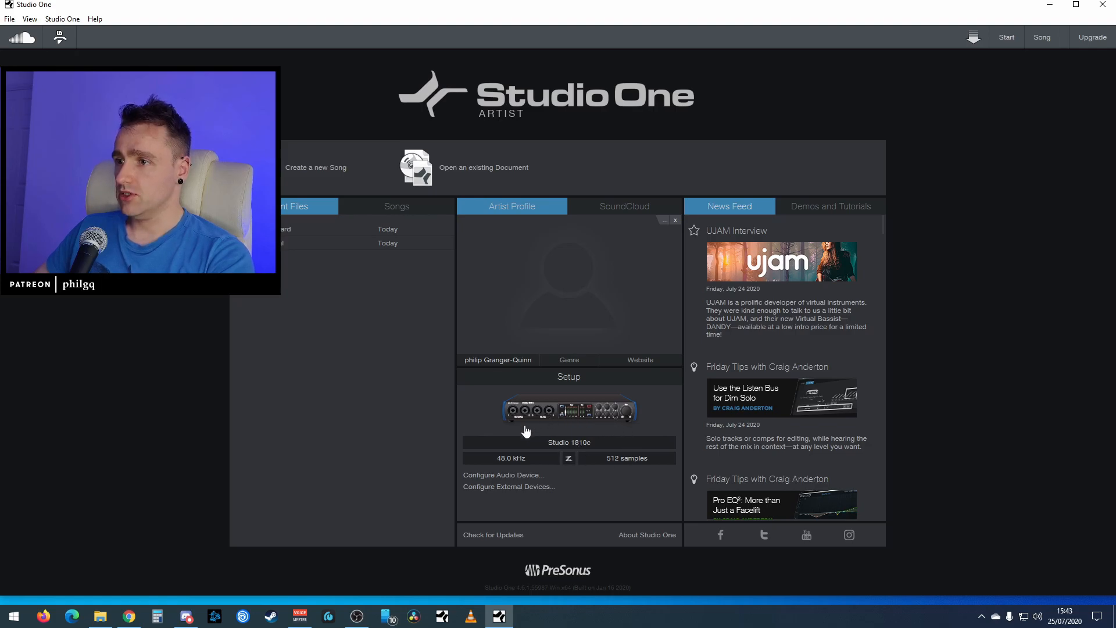
Set the audio device to Voicemeeter Potato Insert Virtual and accept the audio options
left_click(596, 444)
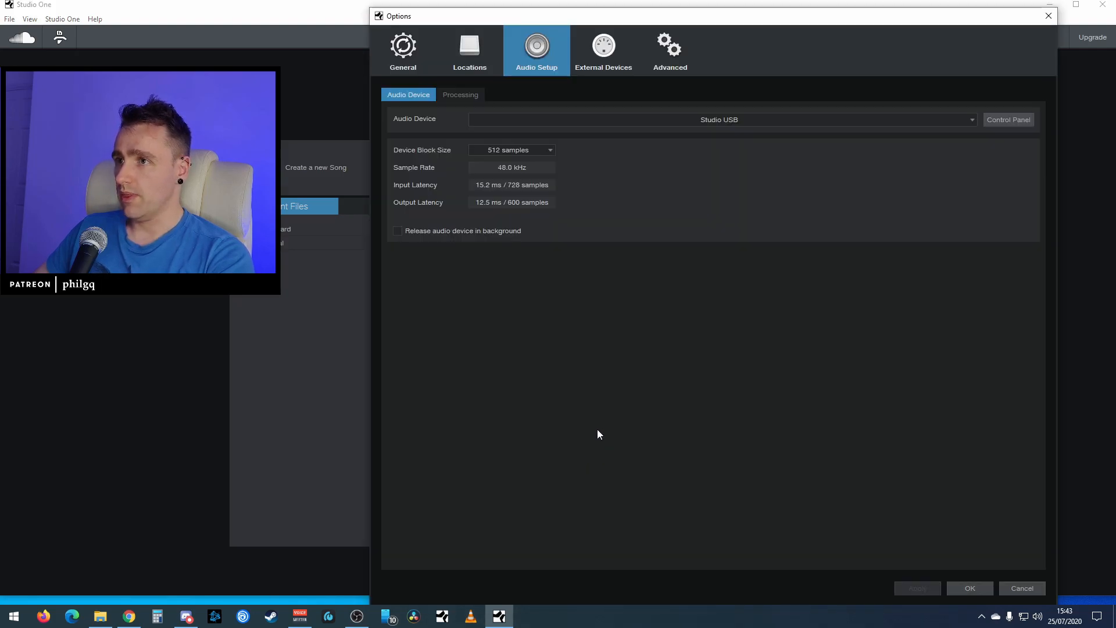
left_click(672, 119)
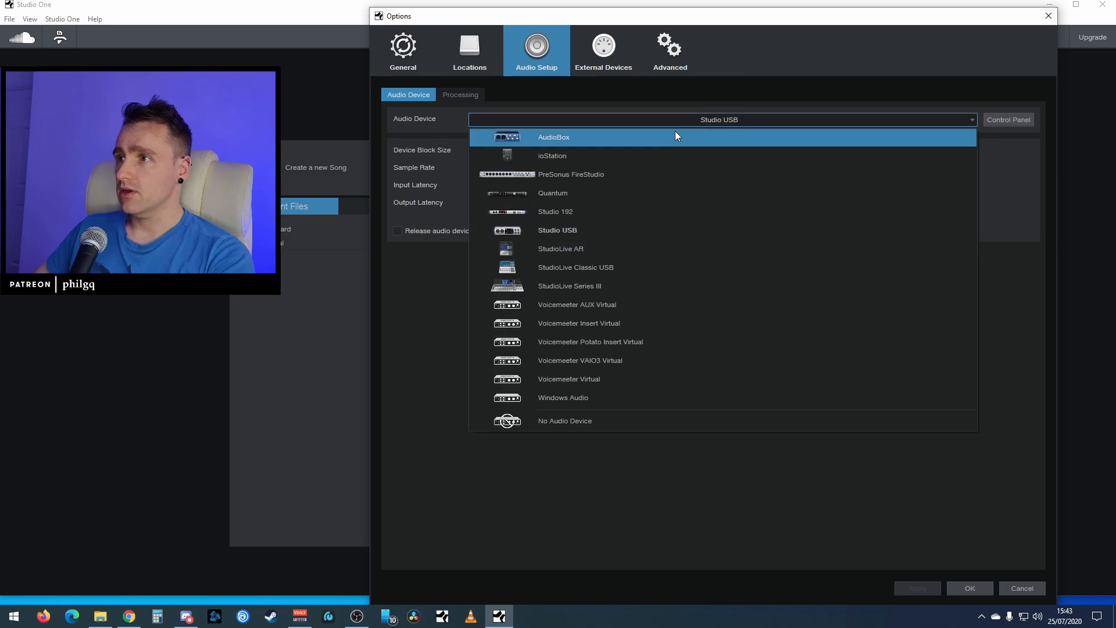
left_click(579, 347)
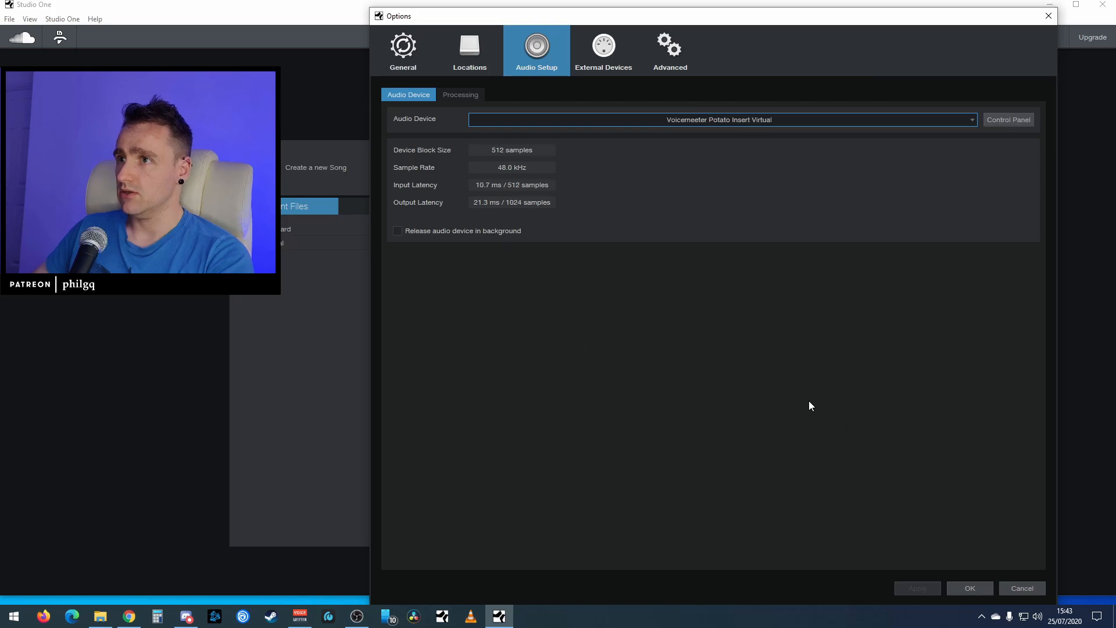
left_click(985, 589)
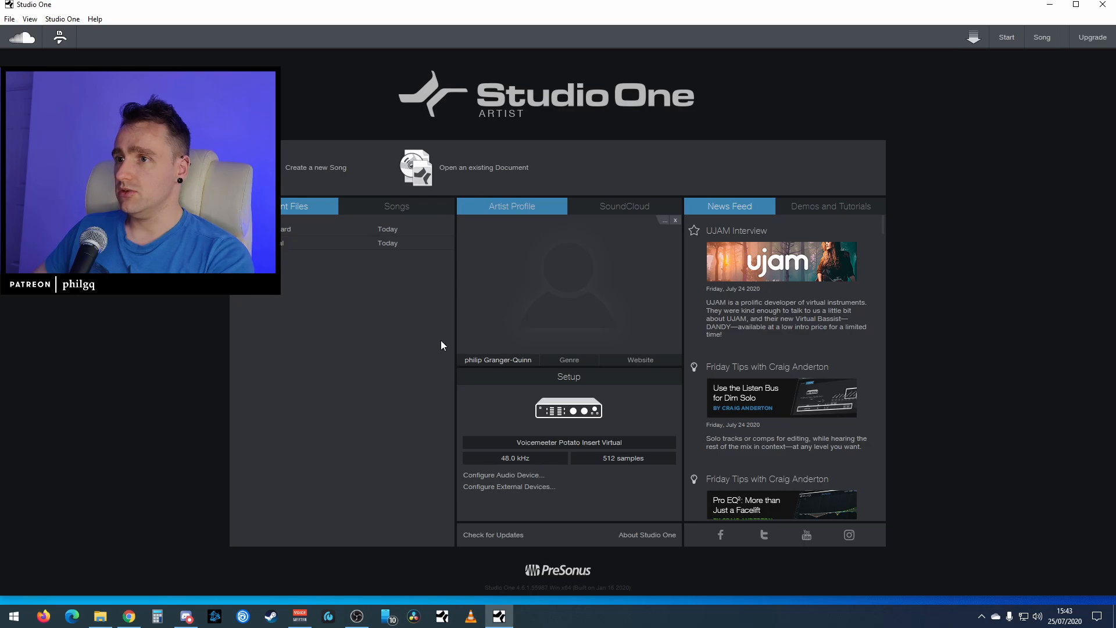
Create a new empty song titled "VM Connection" with the timebase in Seconds
left_click(304, 170)
type("20")
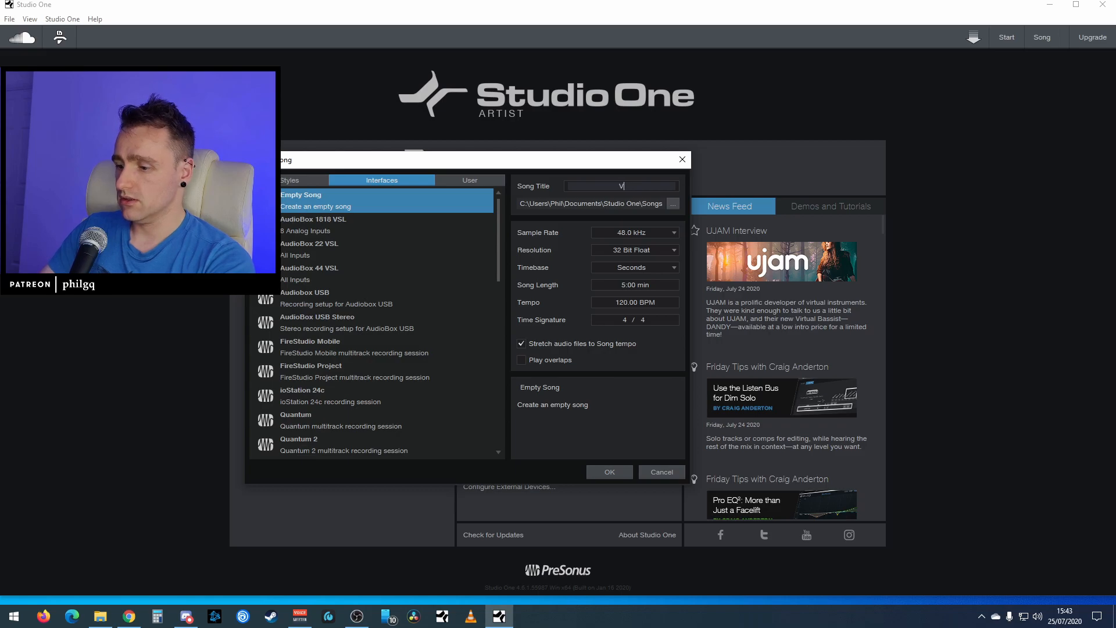
type("M Connection")
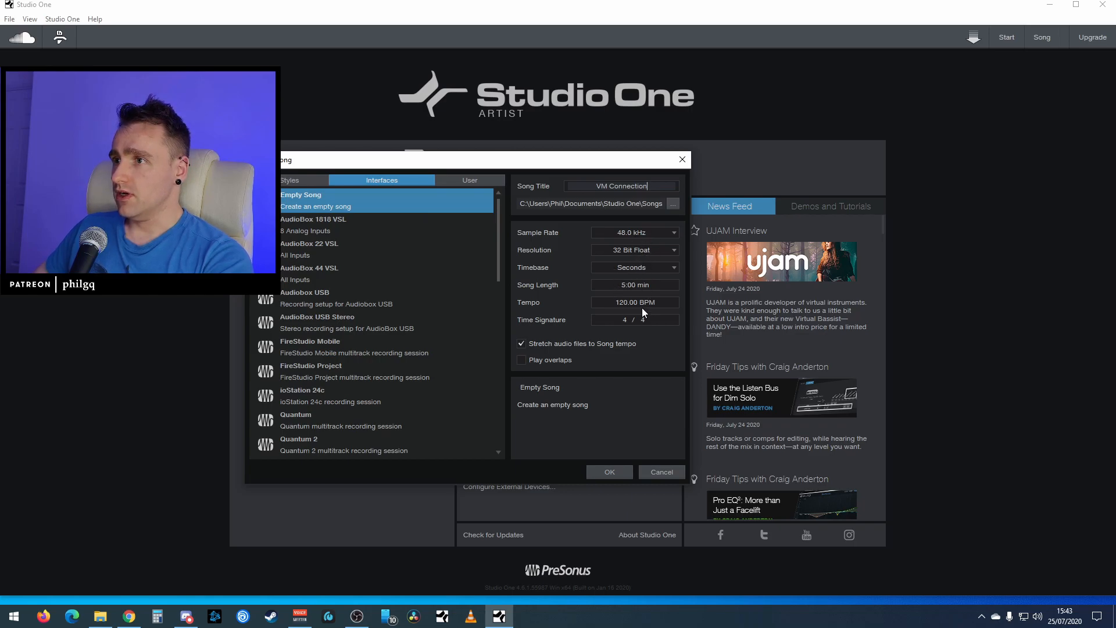
left_click(643, 267)
left_click(643, 267)
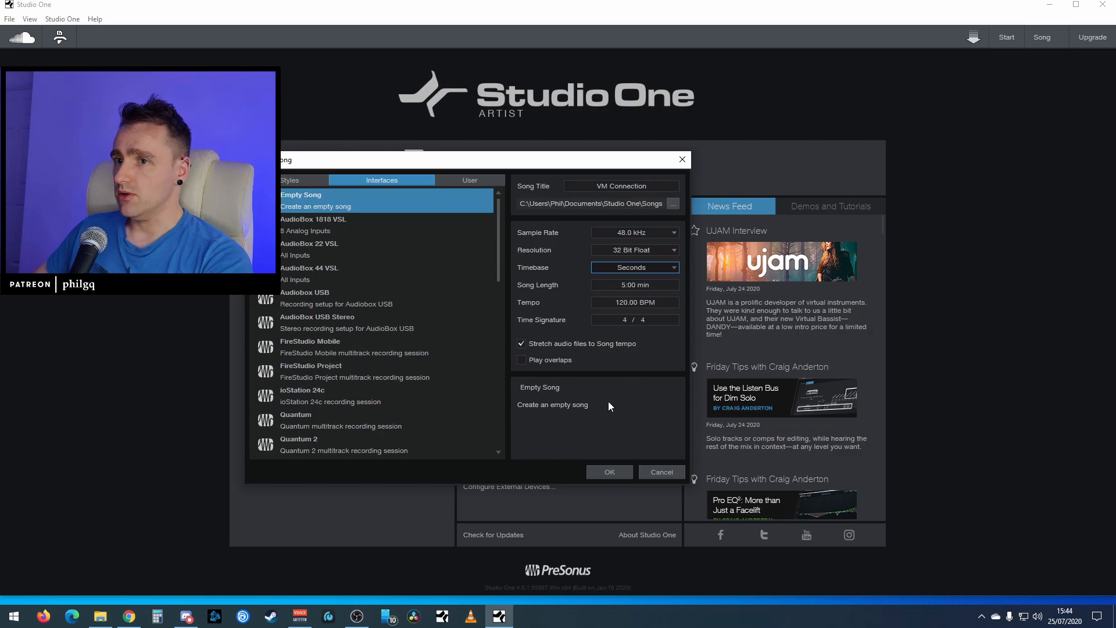
left_click(607, 473)
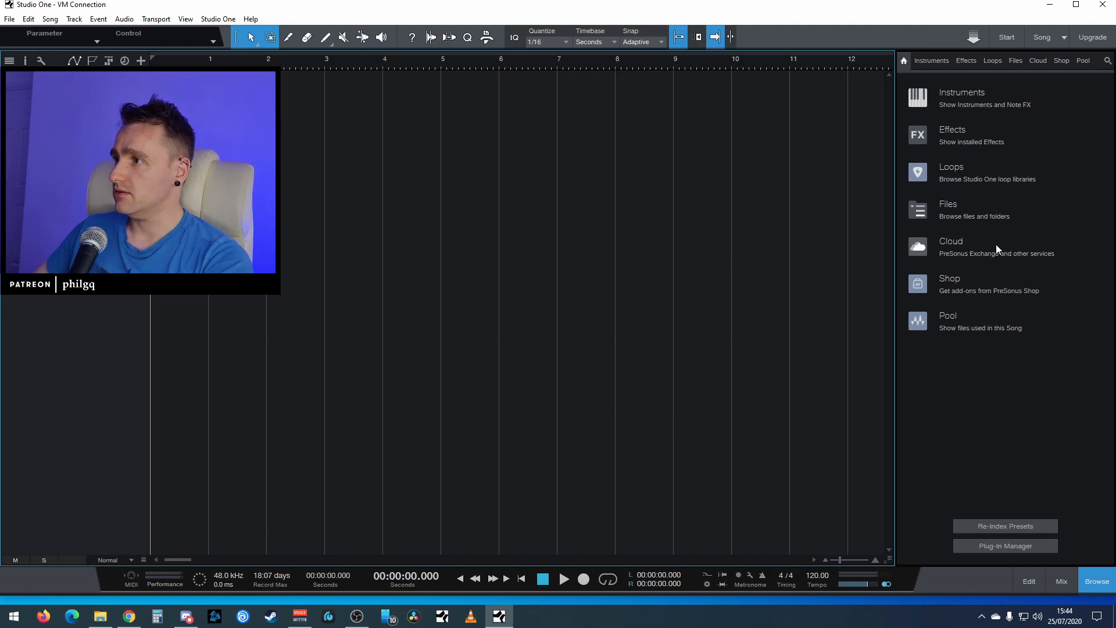
Hide the browser, show the mix console, and check its input and output channels before hiding them again
left_click(1096, 582)
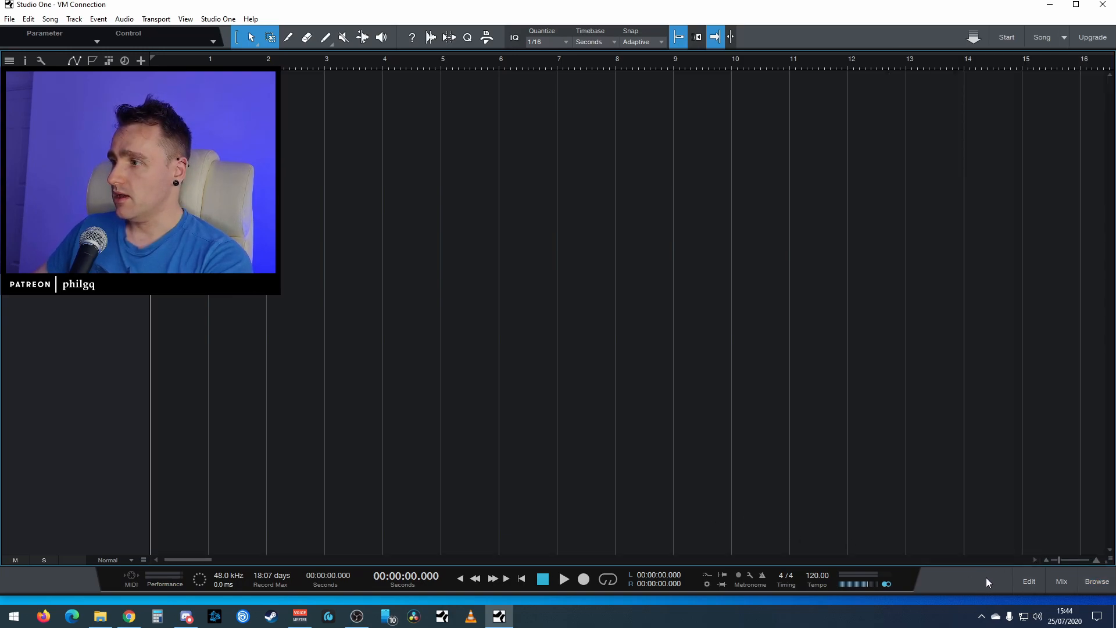
left_click(1059, 583)
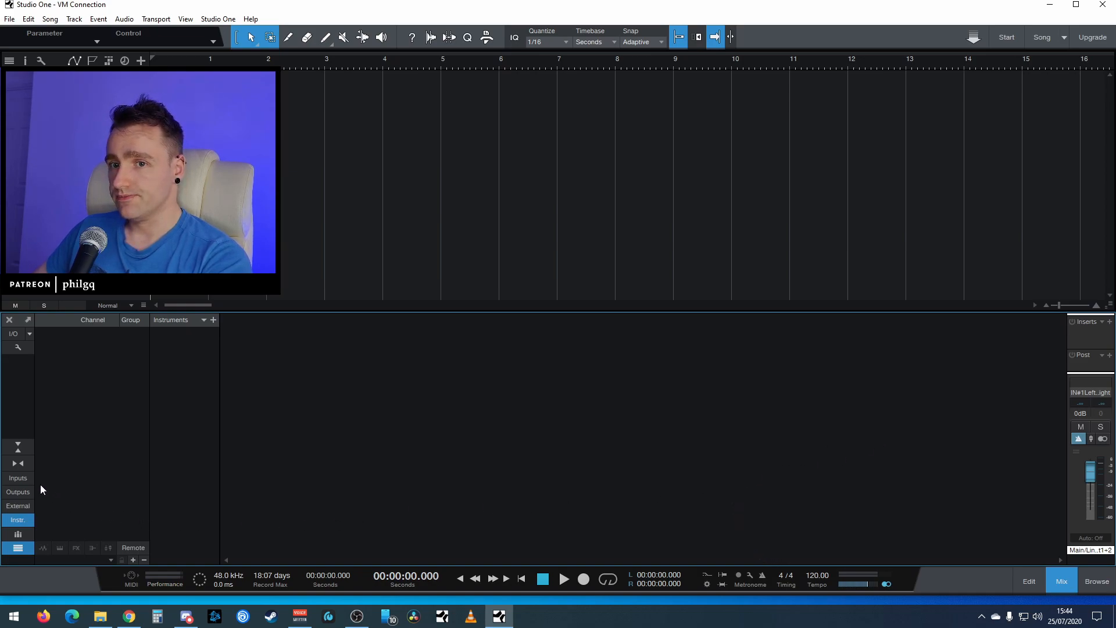
left_click(24, 480)
left_click(25, 481)
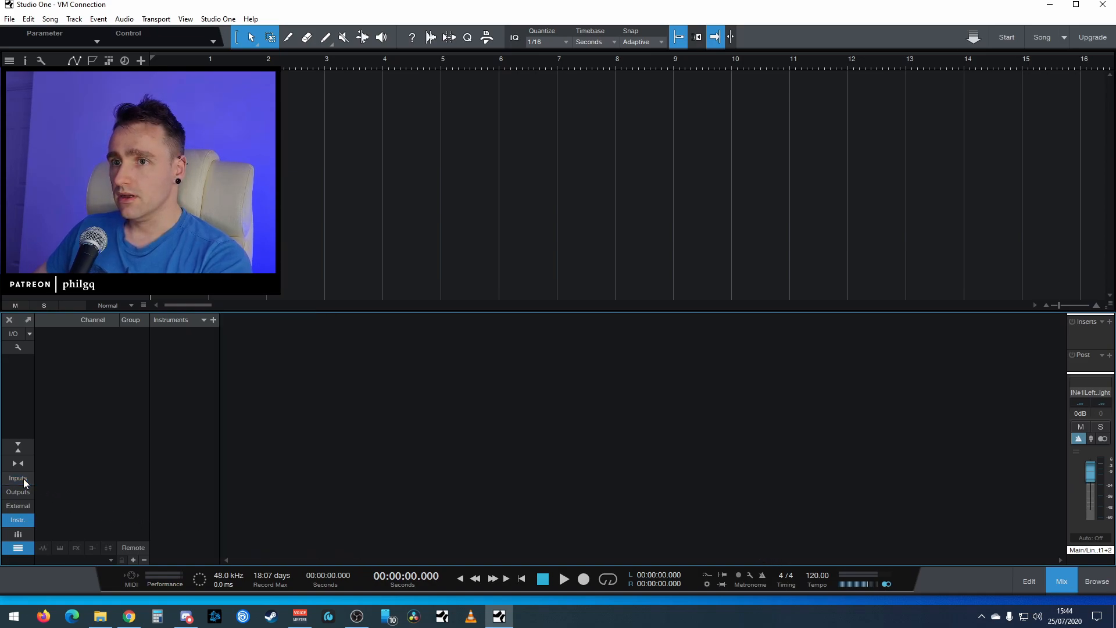
left_click(23, 481)
left_click(21, 494)
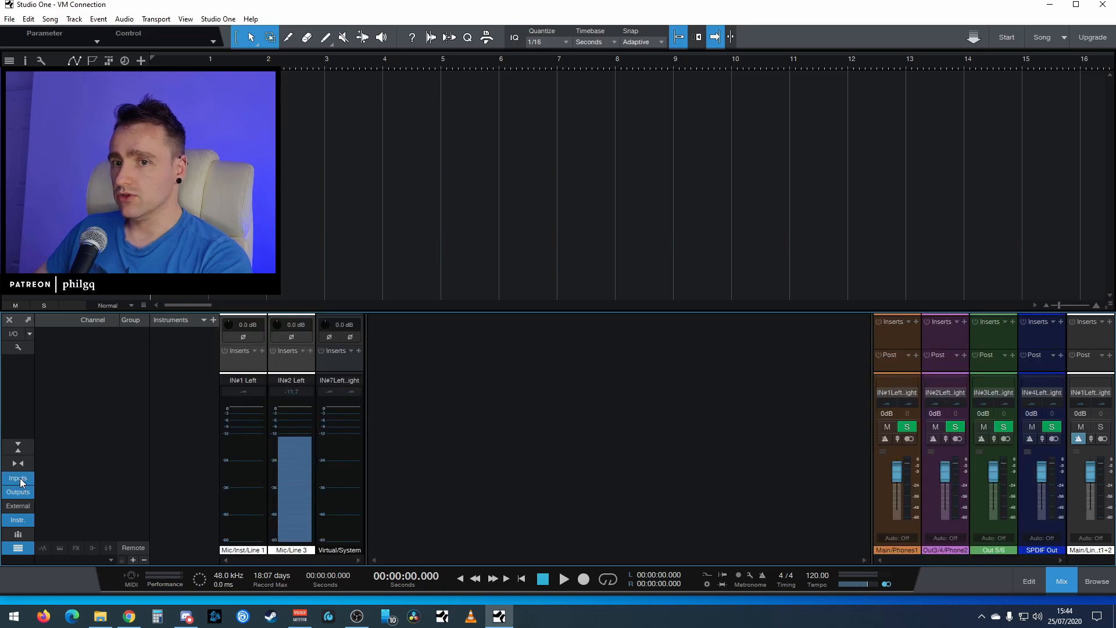
left_click(19, 480)
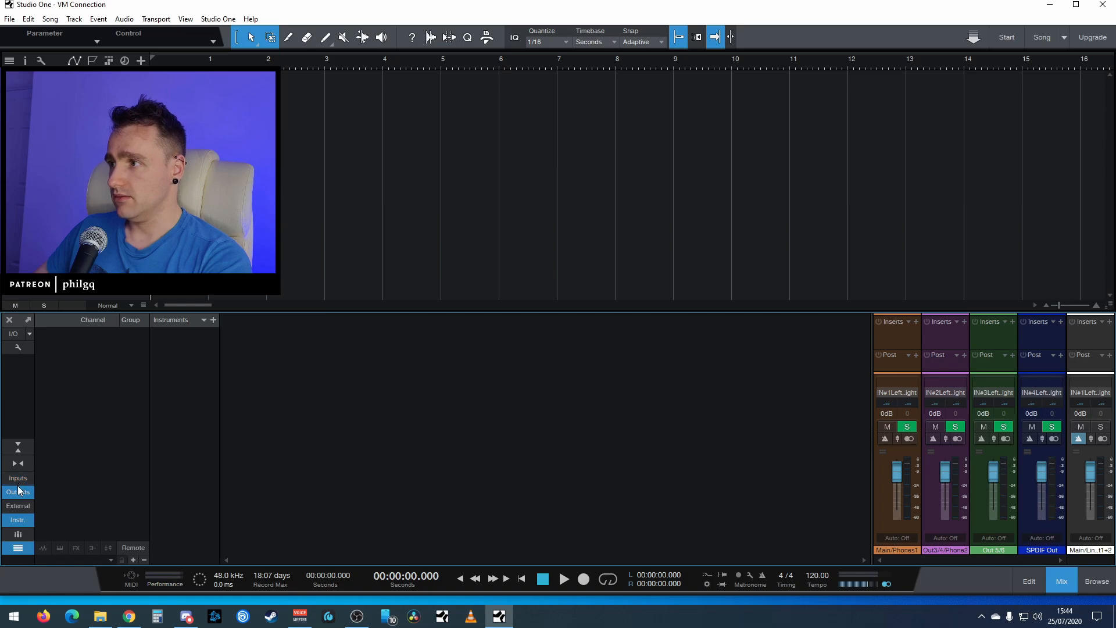
left_click(19, 490)
Open the song's Audio I/O Setup from the mix console
right_click(15, 510)
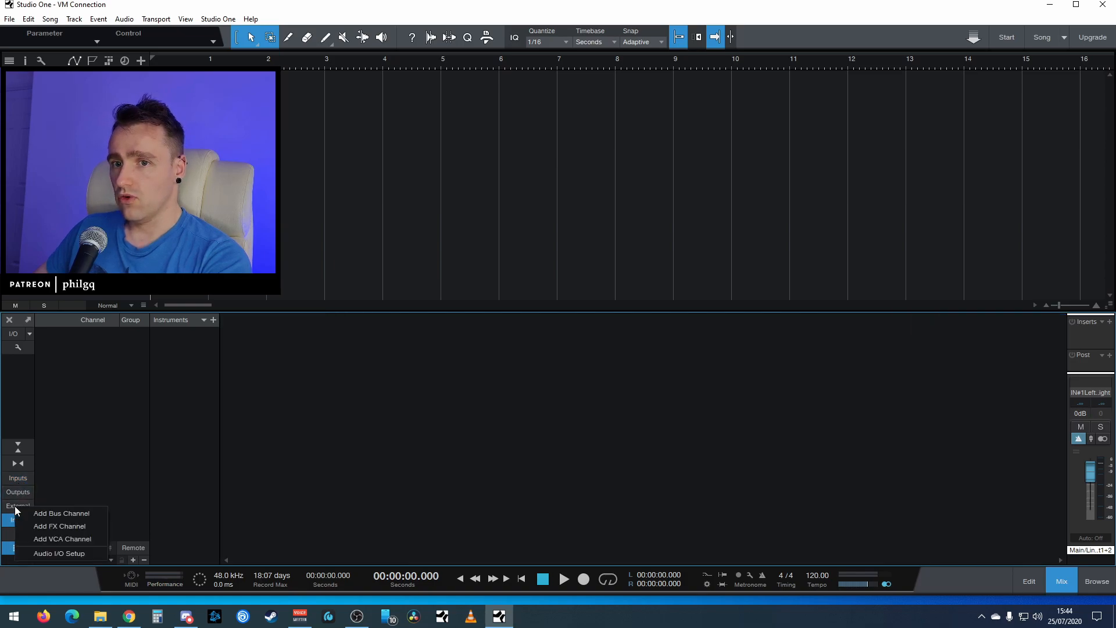
left_click(17, 494)
left_click(18, 494)
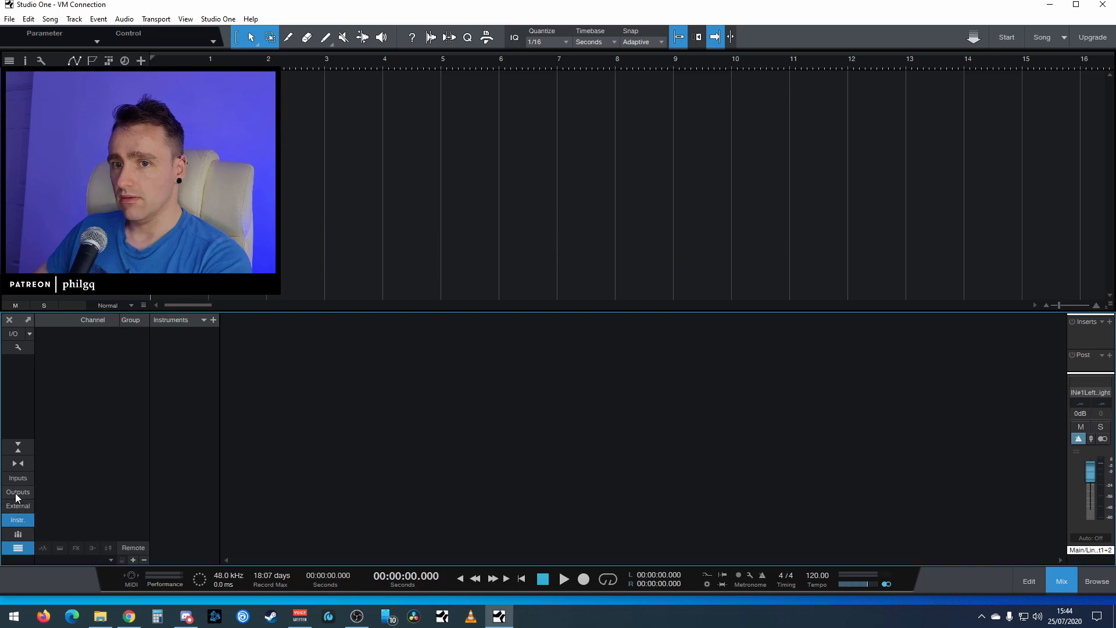
right_click(16, 495)
left_click(64, 544)
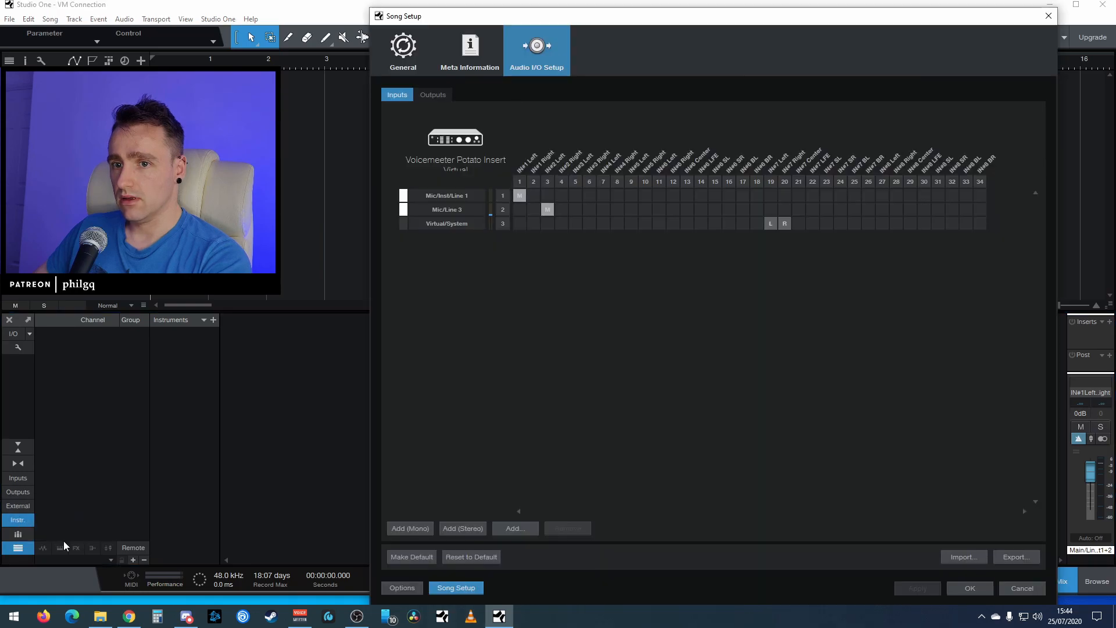
Remove the Mic/Inst/Line 1, Mic/Line 3 and Virtual/System inputs from the song's input list
left_click(443, 196)
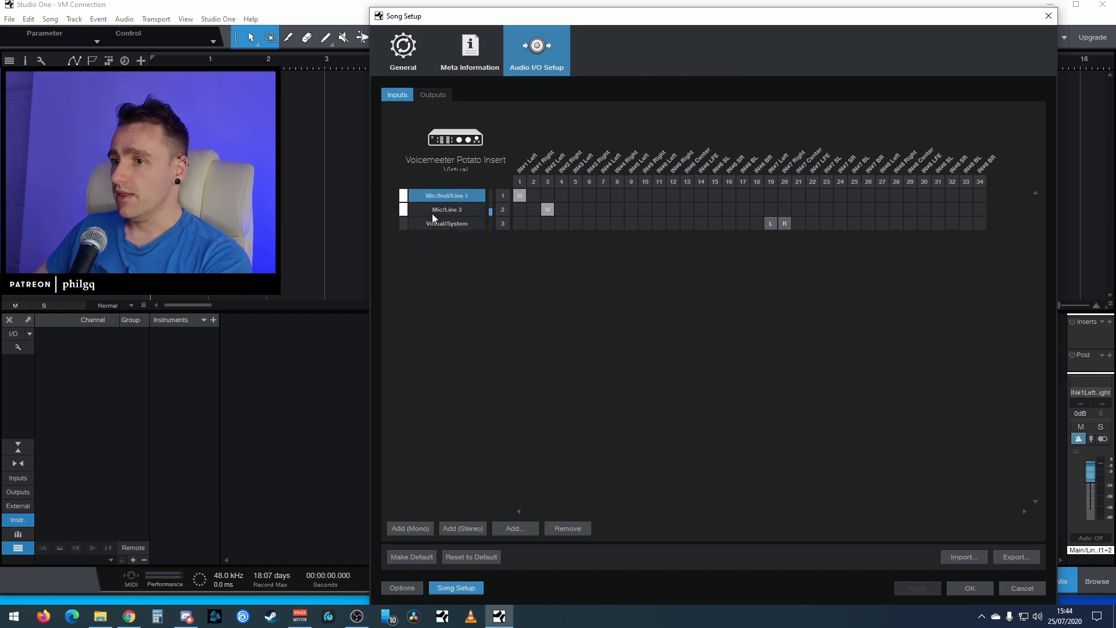
left_click(583, 530)
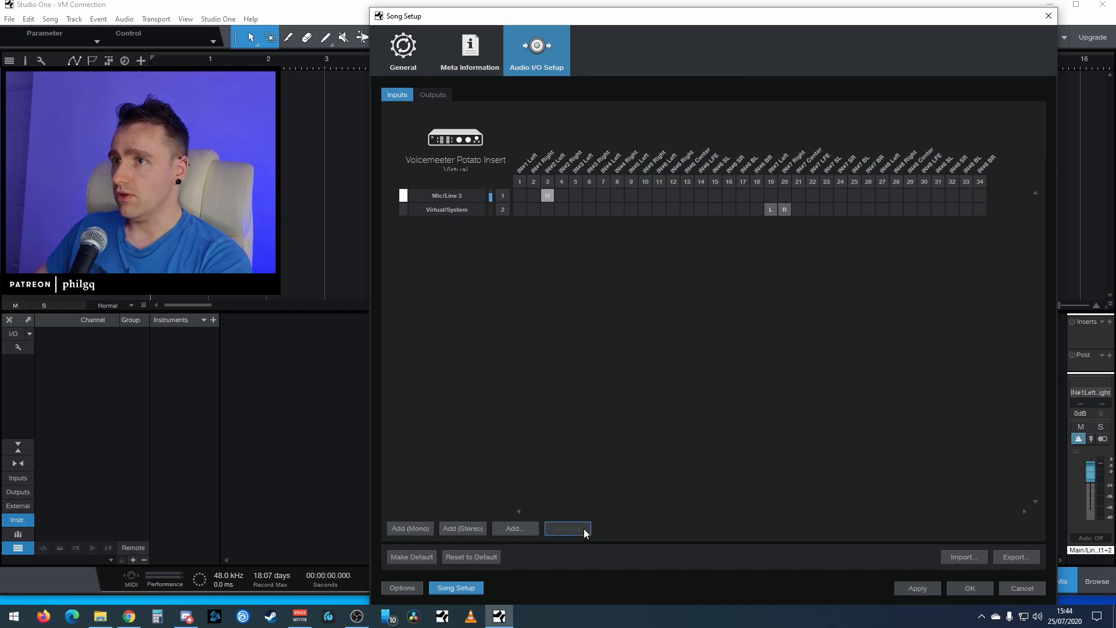
left_click_drag(454, 197, 459, 210)
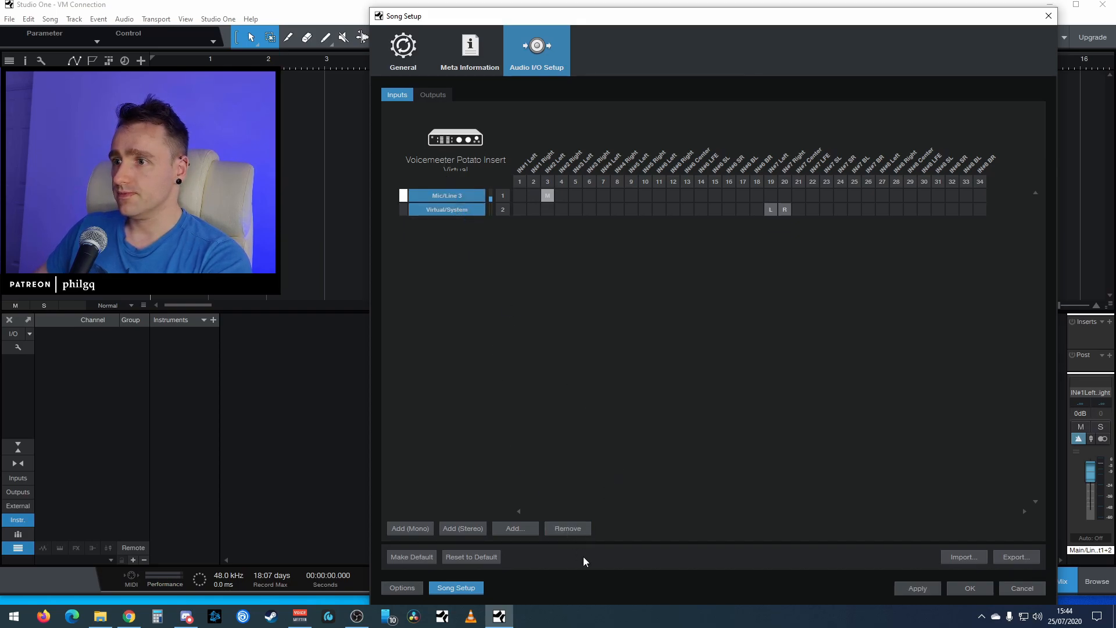
left_click(568, 528)
Remove all outputs except Main / Line Out 1 + 2 and return to the input routing
left_click(433, 95)
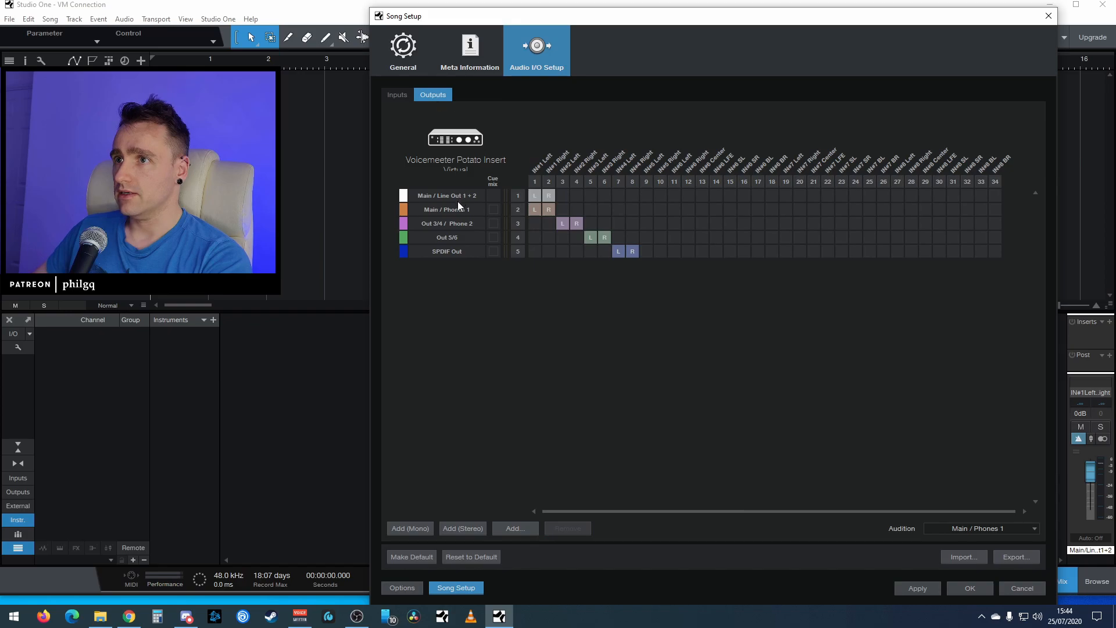
left_click(462, 212)
left_click(458, 250, "shift")
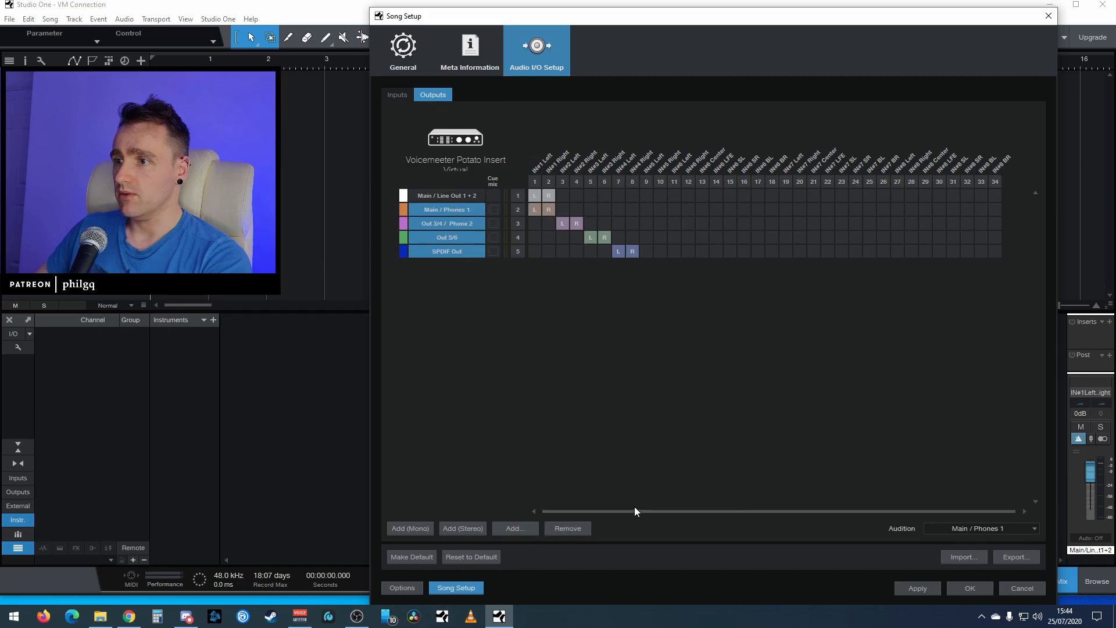
left_click(577, 529)
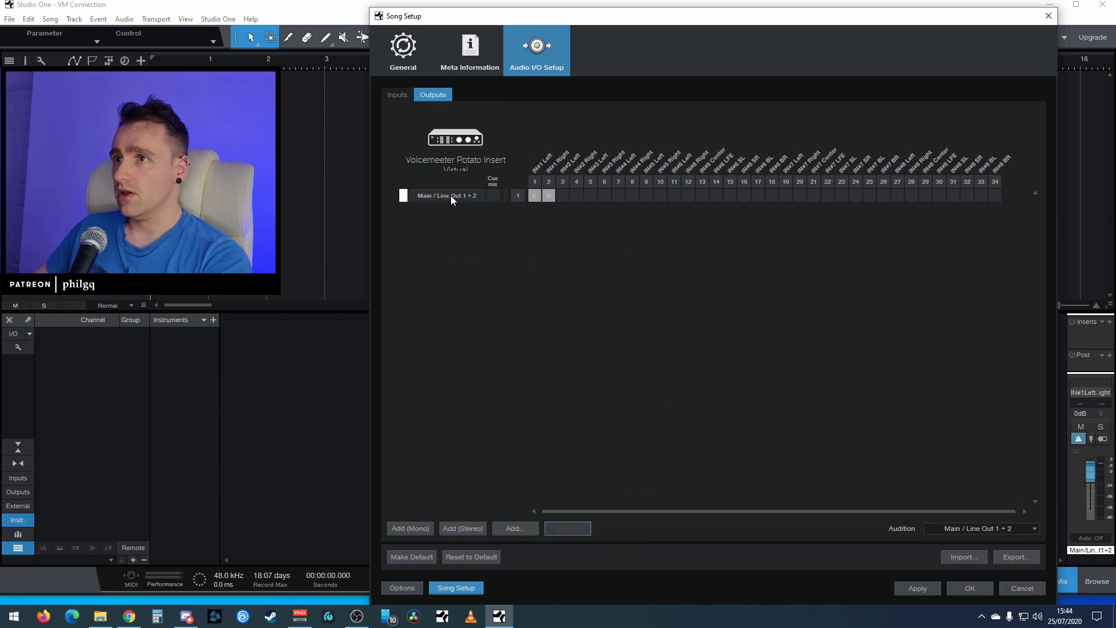
left_click(405, 96)
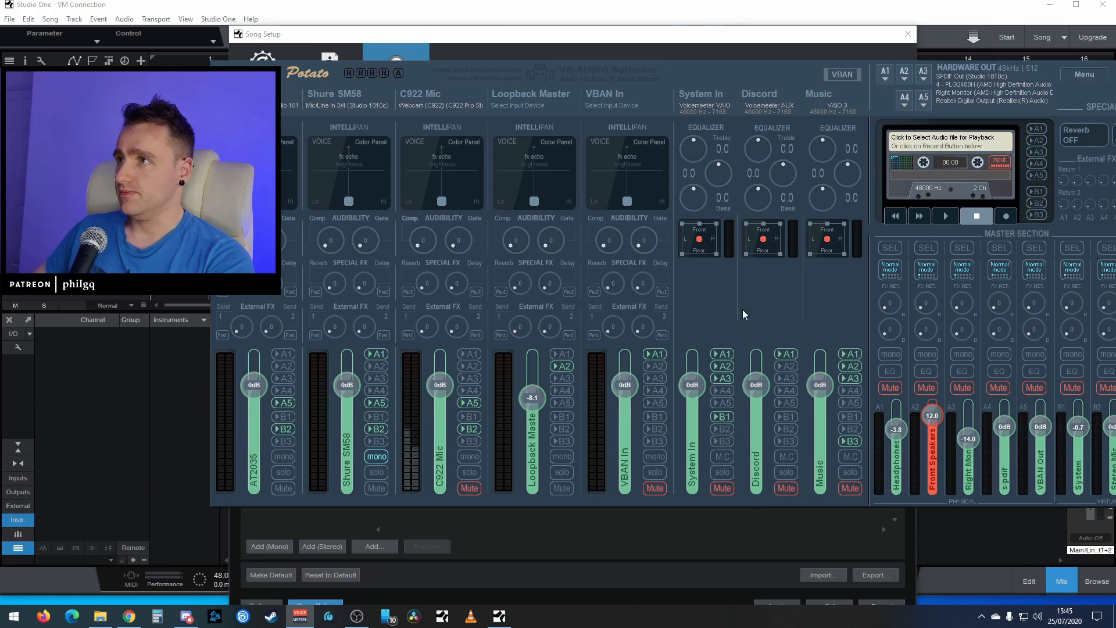
Open the System Settings / Options window in Voicemeeter Potato
left_click_drag(734, 85, 591, 82)
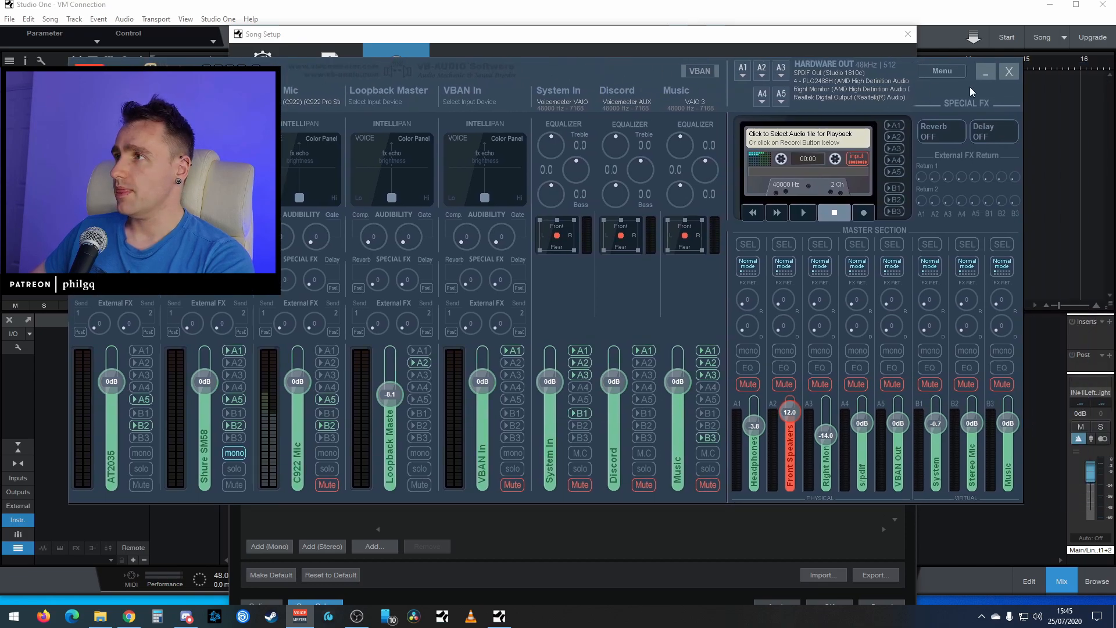
left_click(935, 73)
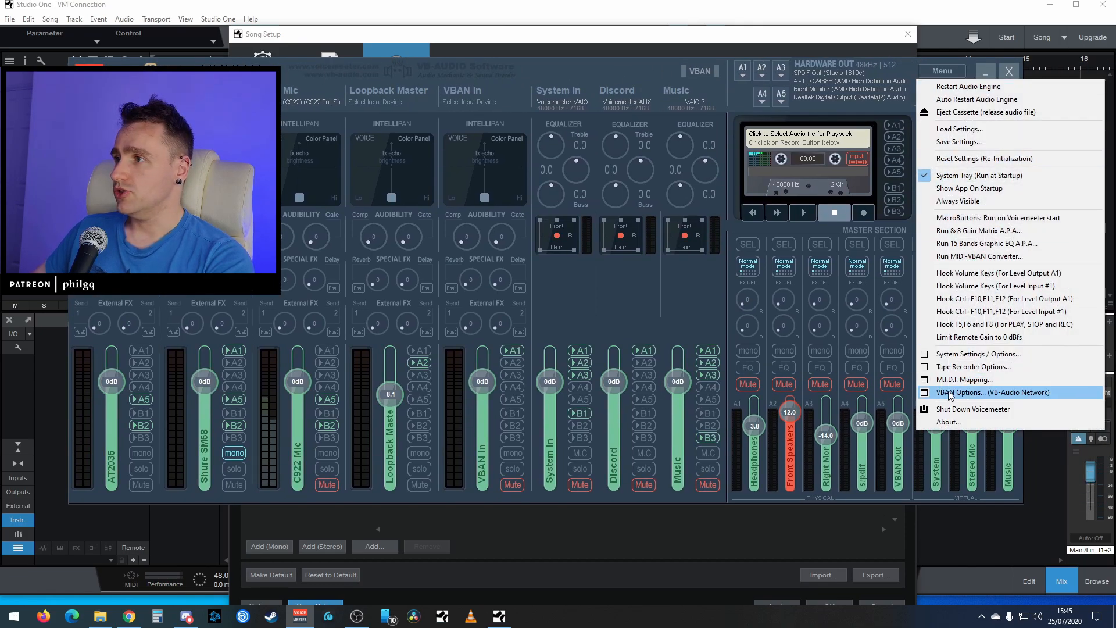
left_click(953, 357)
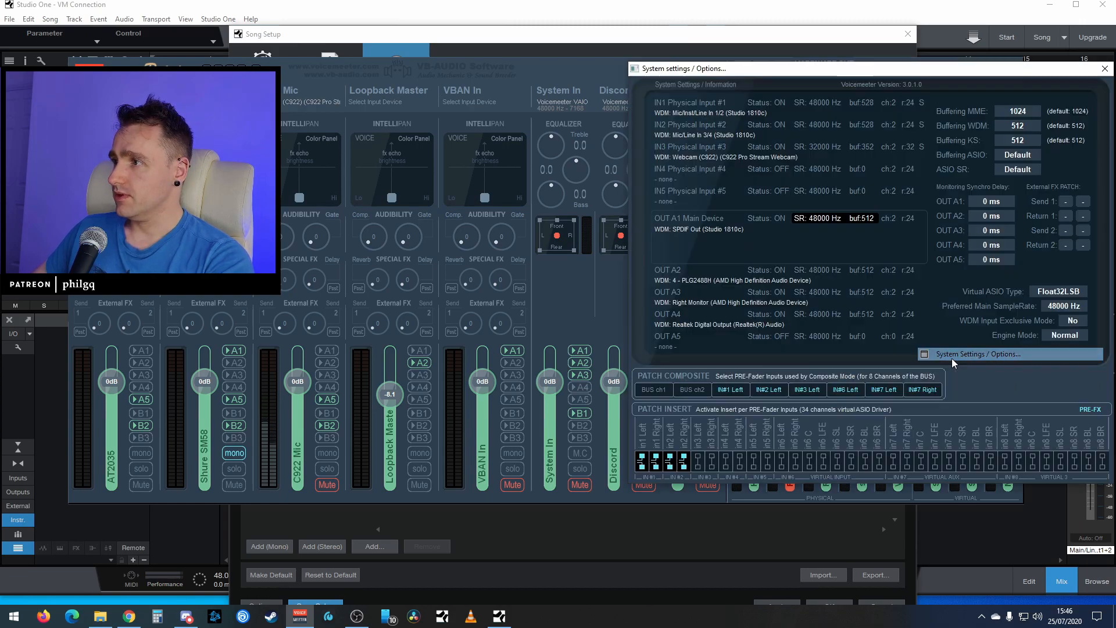
Disable the patch inserts for in2 Left and Right and enable those for in6 Left and Right
left_click(683, 462)
left_click(670, 462)
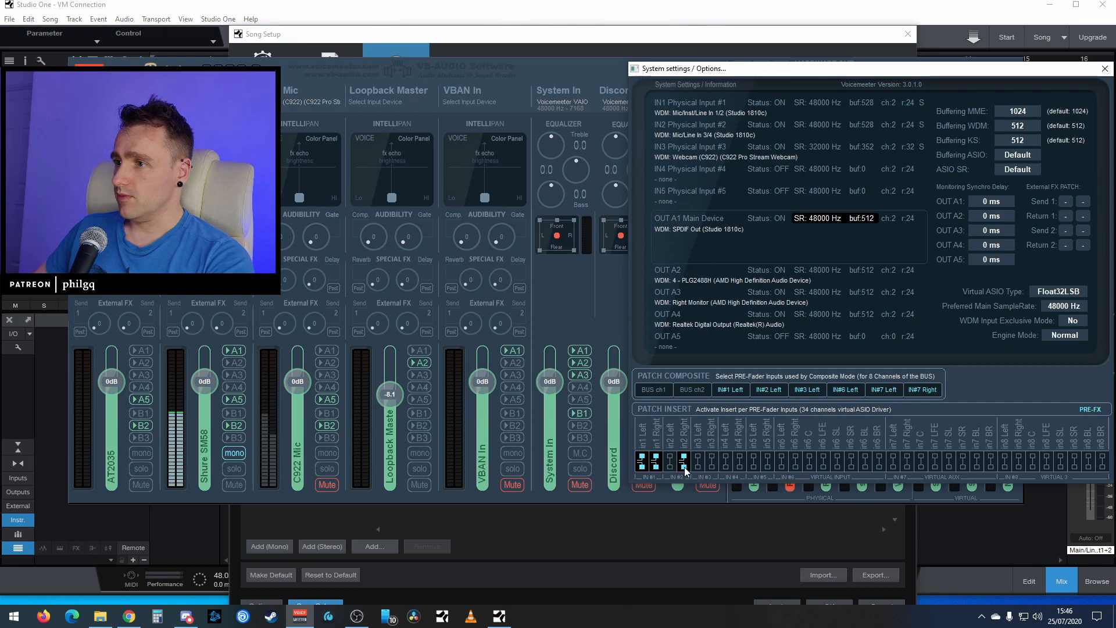
left_click(780, 462)
left_click(794, 462)
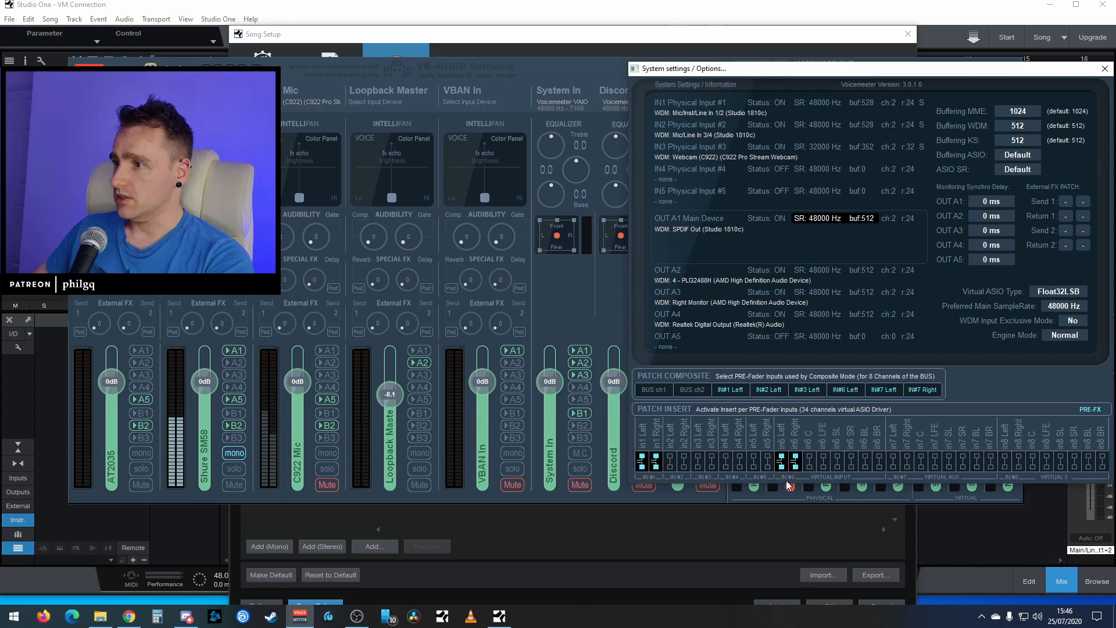
left_click_drag(816, 69, 594, 61)
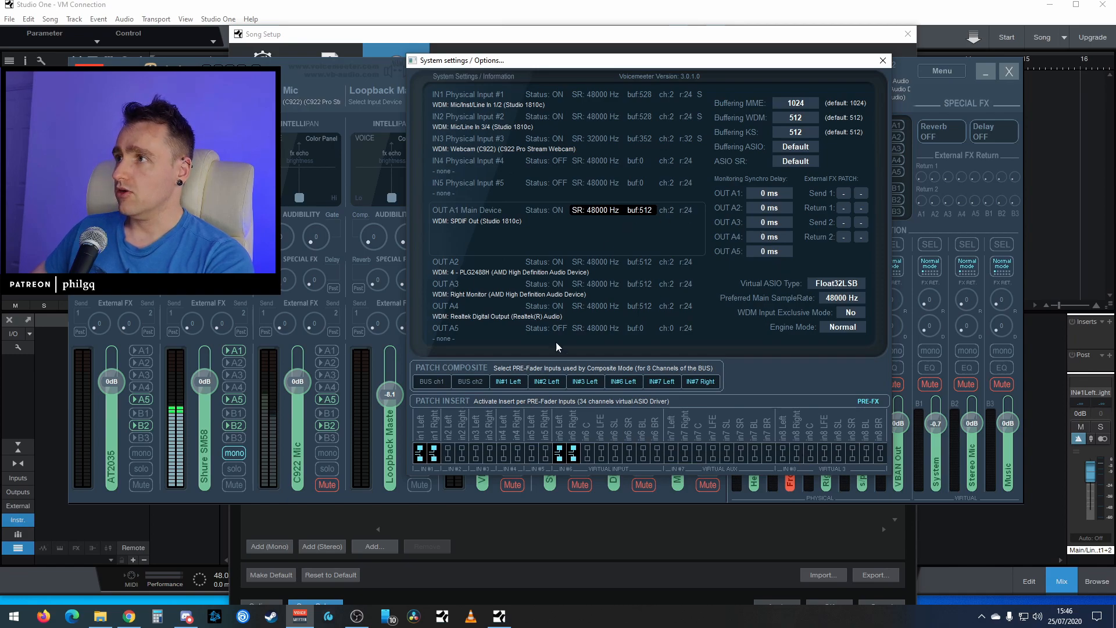
Switch back to Studio One's Song Setup and add a mono input named AT2035 on channel 1
left_click(598, 528)
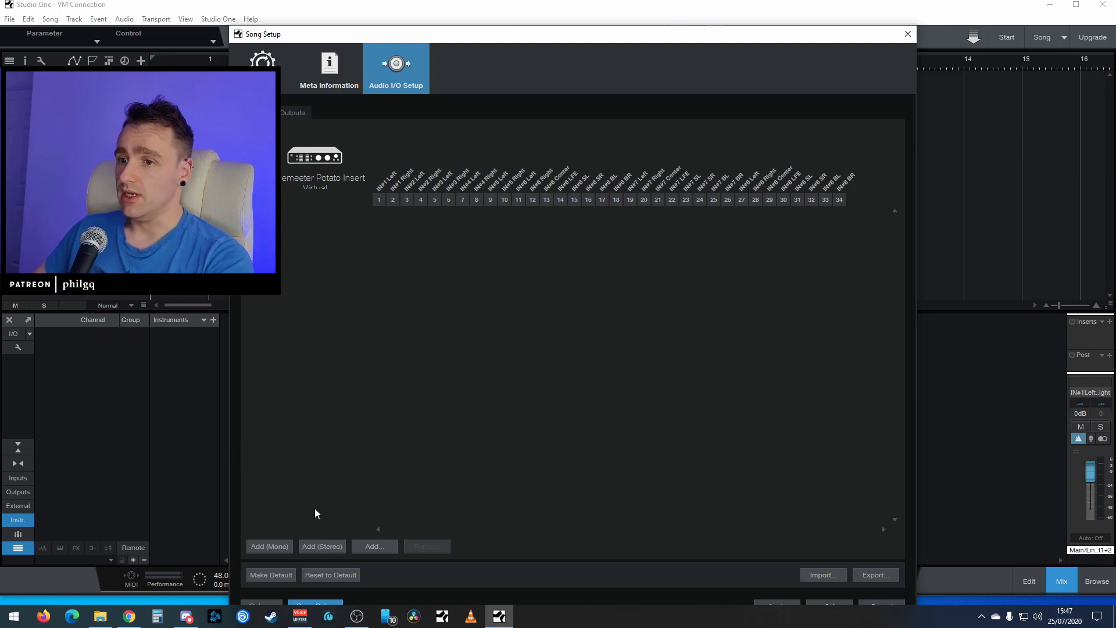
left_click(280, 546)
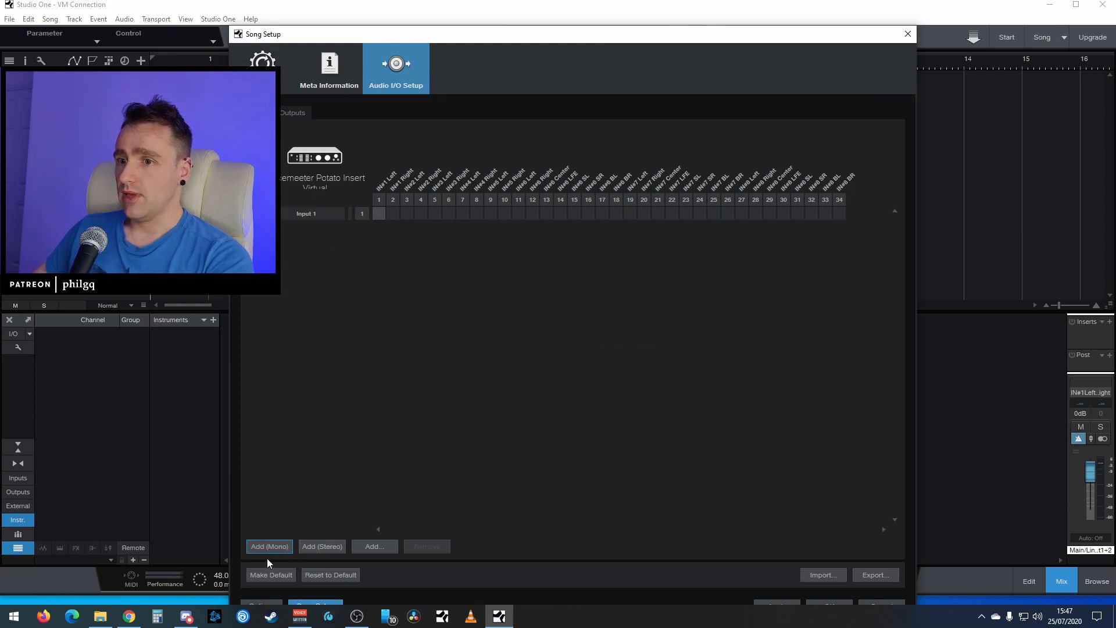
left_click(311, 215)
double_click(311, 215)
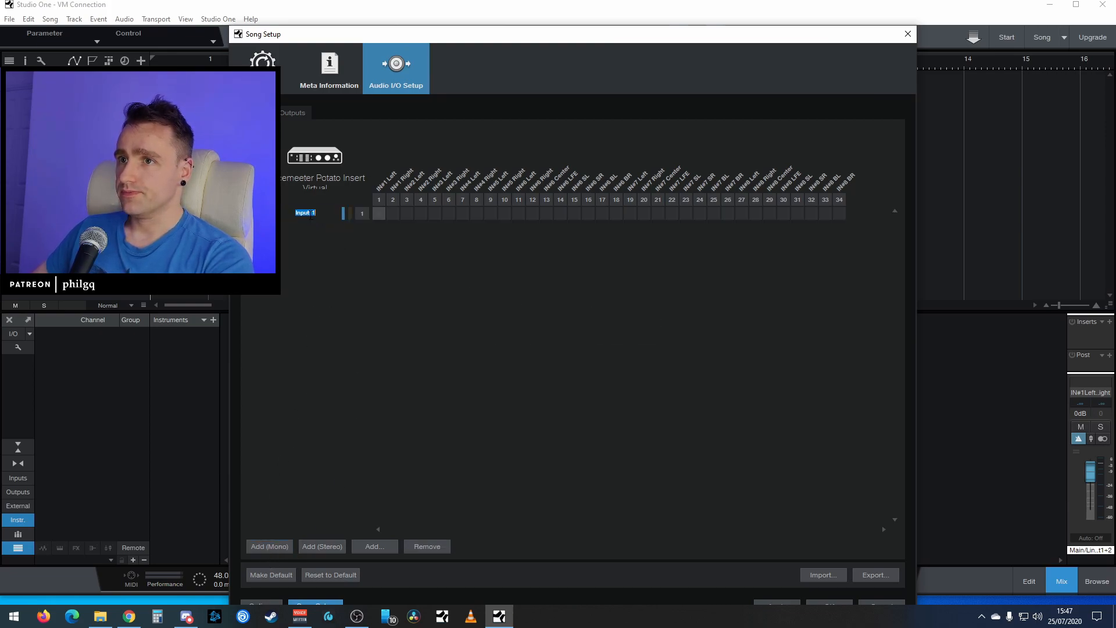
type("S")
key("BackSpace")
type("AT2003")
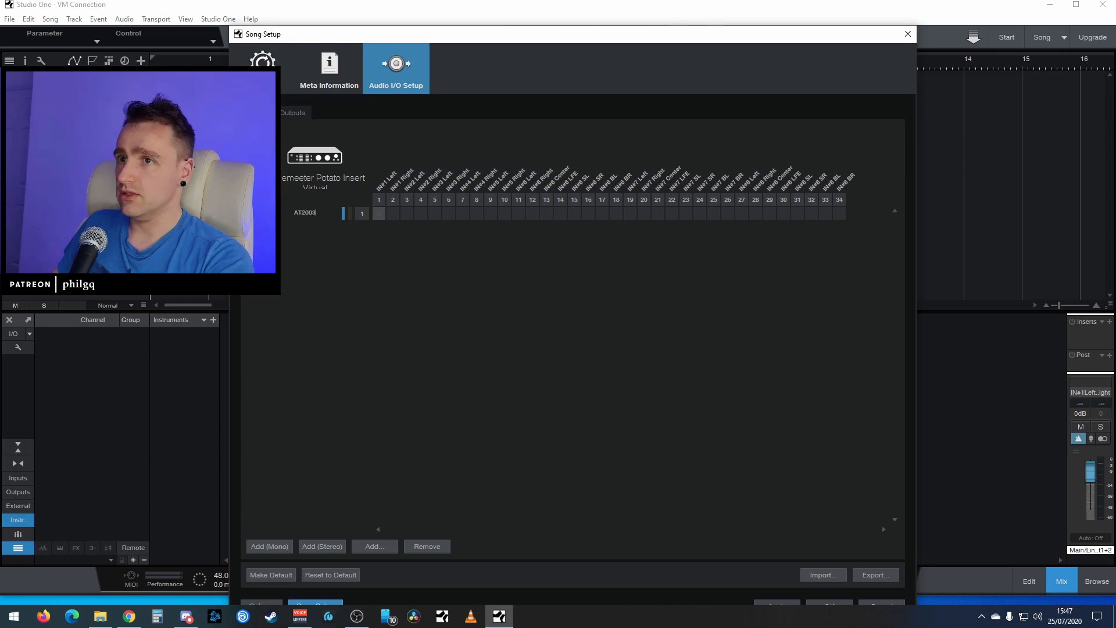
key("BackSpace")
key("BackSpace")
type("35")
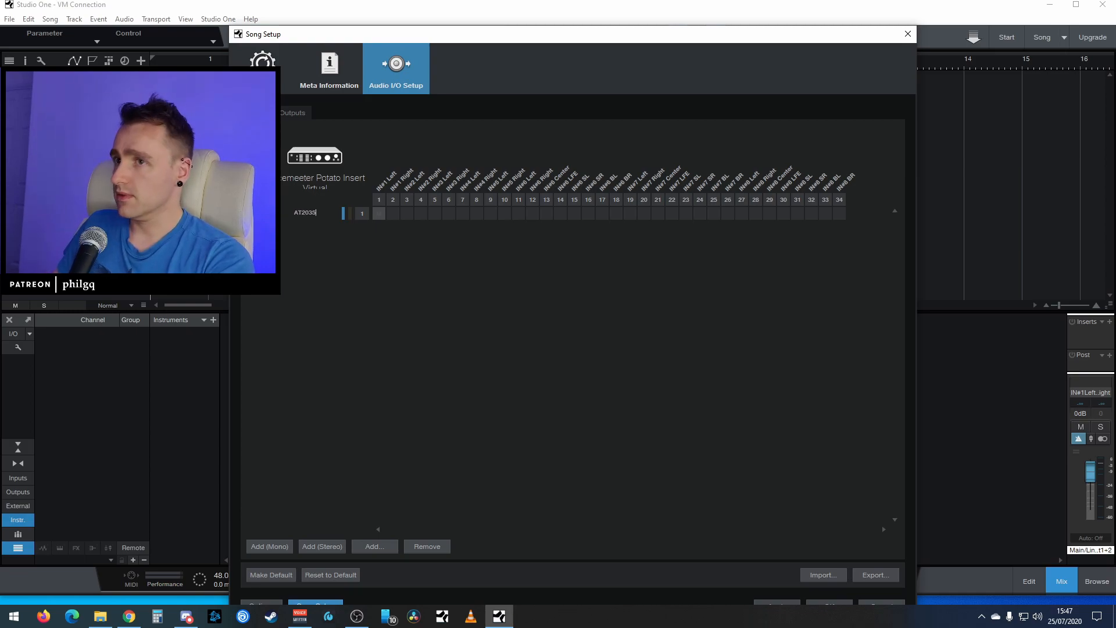
key("Return")
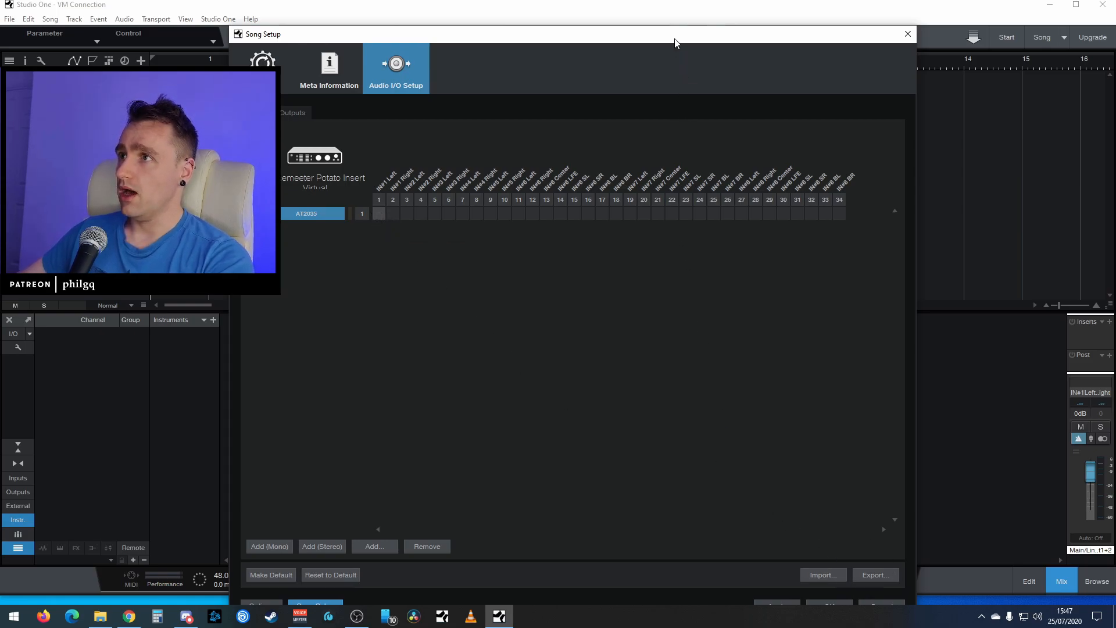
Add a stereo input named System, route it to IN#6 Left and Right, and apply the input setup
left_click_drag(677, 36, 670, 18)
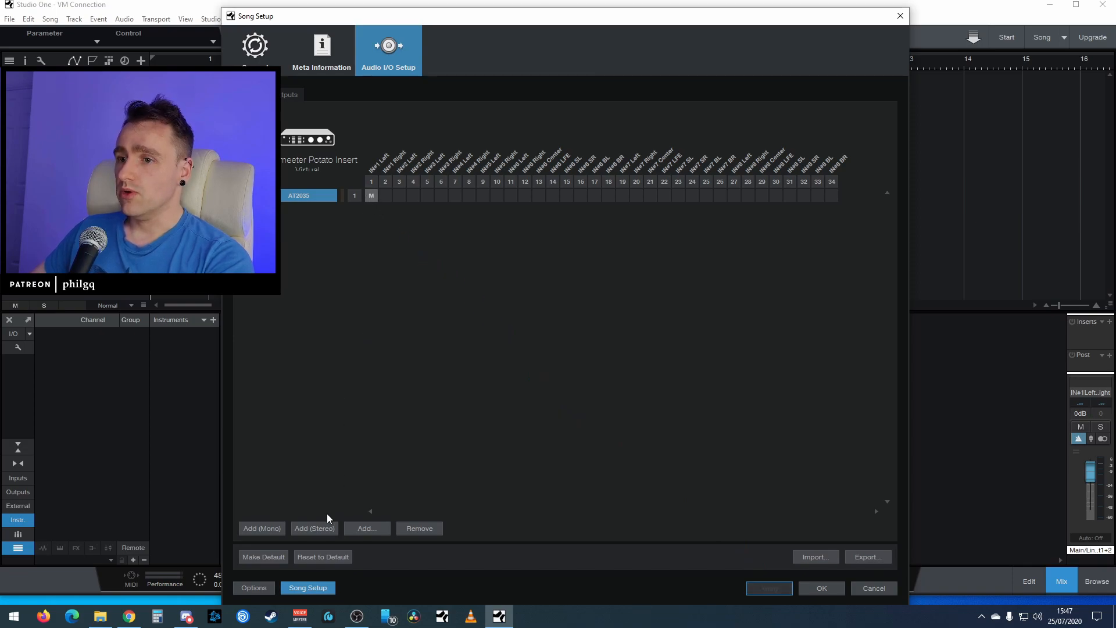
left_click(320, 529)
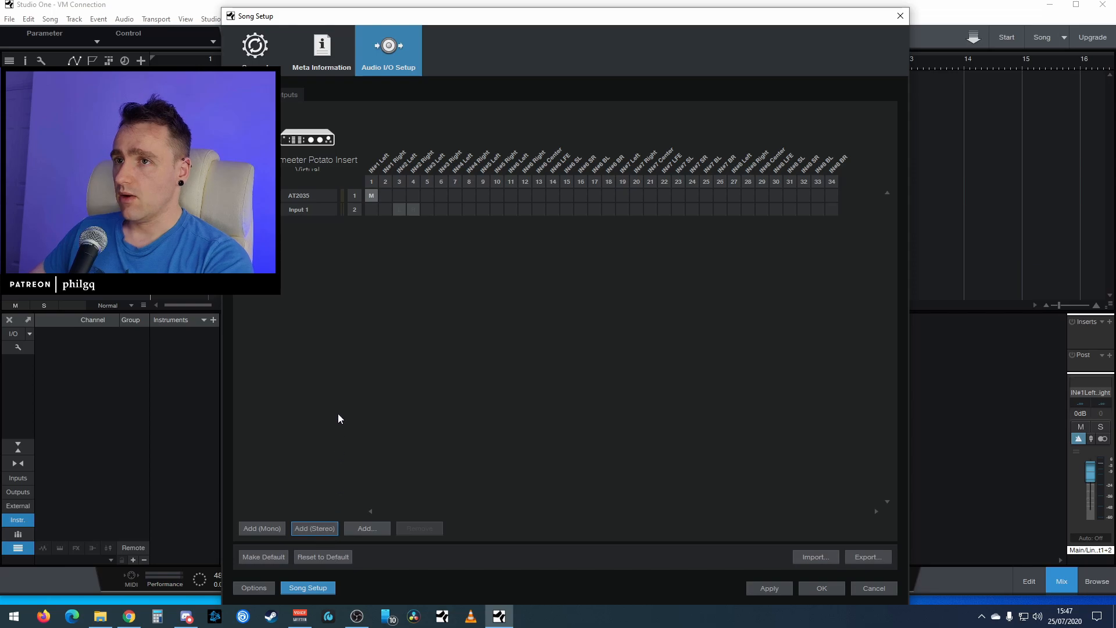
left_click(301, 209)
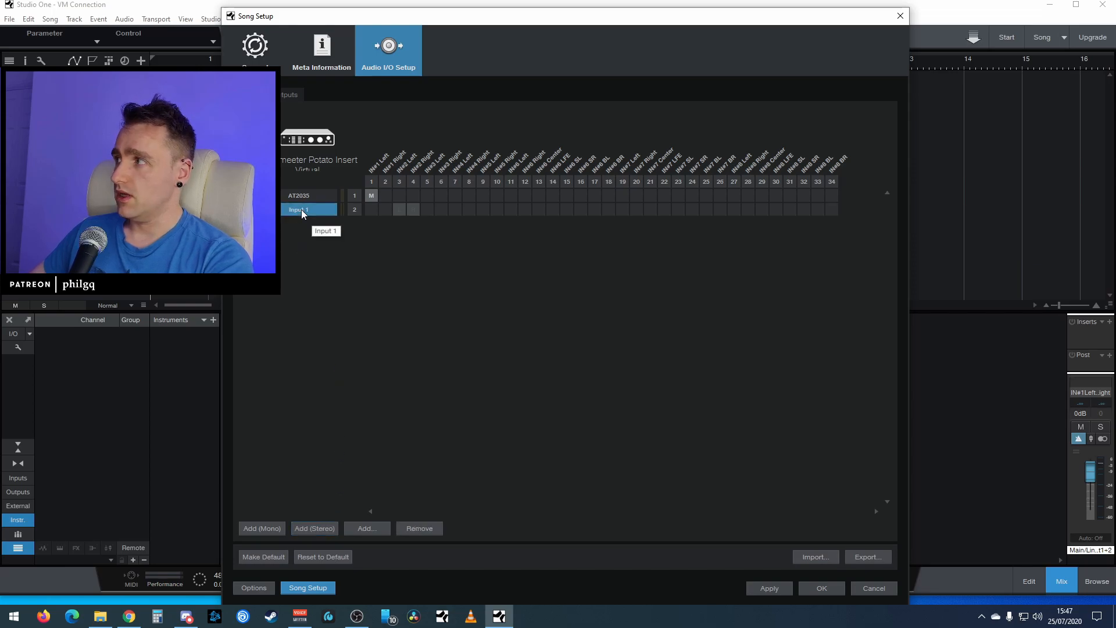
left_click(301, 209)
type("Sys")
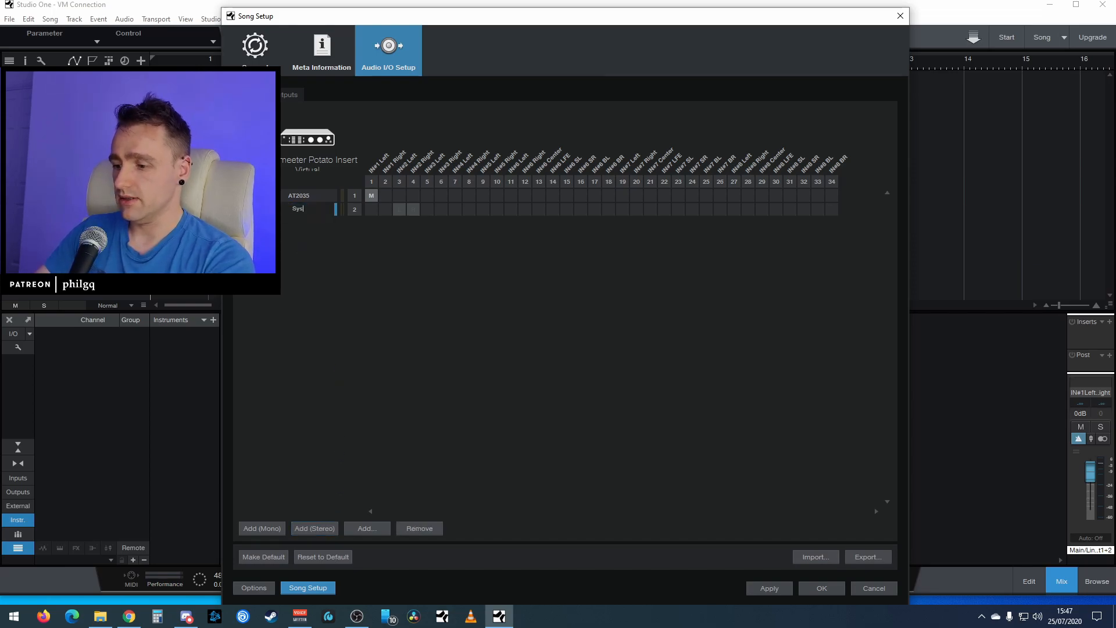
type("tem")
key("Return")
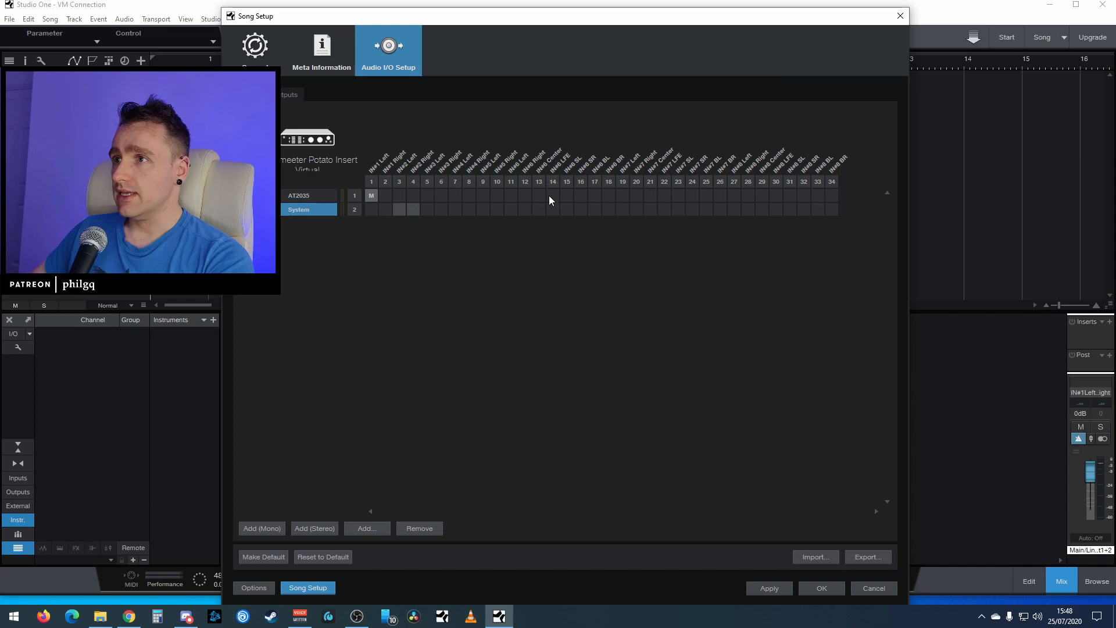
left_click(511, 208)
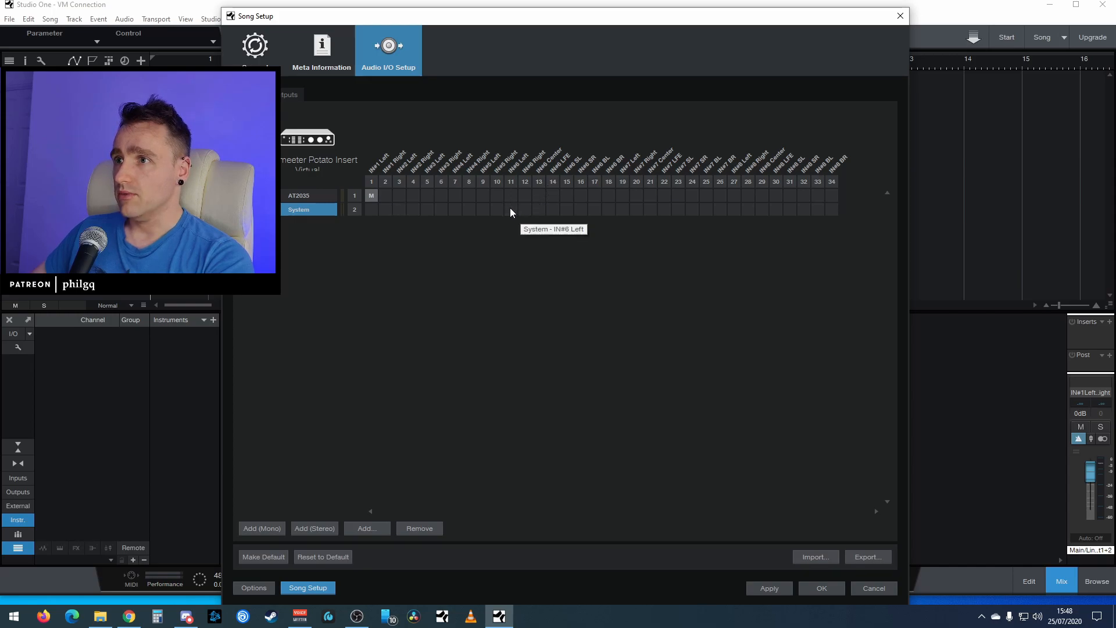
left_click(768, 588)
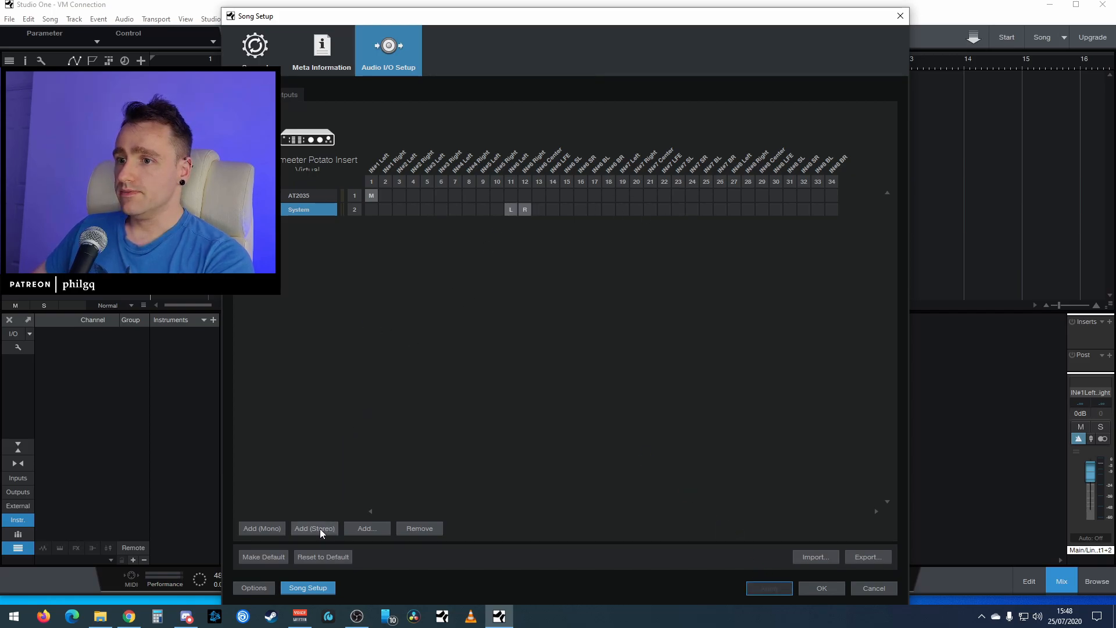
Add five stereo input channels labelled Input in one batch, with a blue channel color
left_click(375, 528)
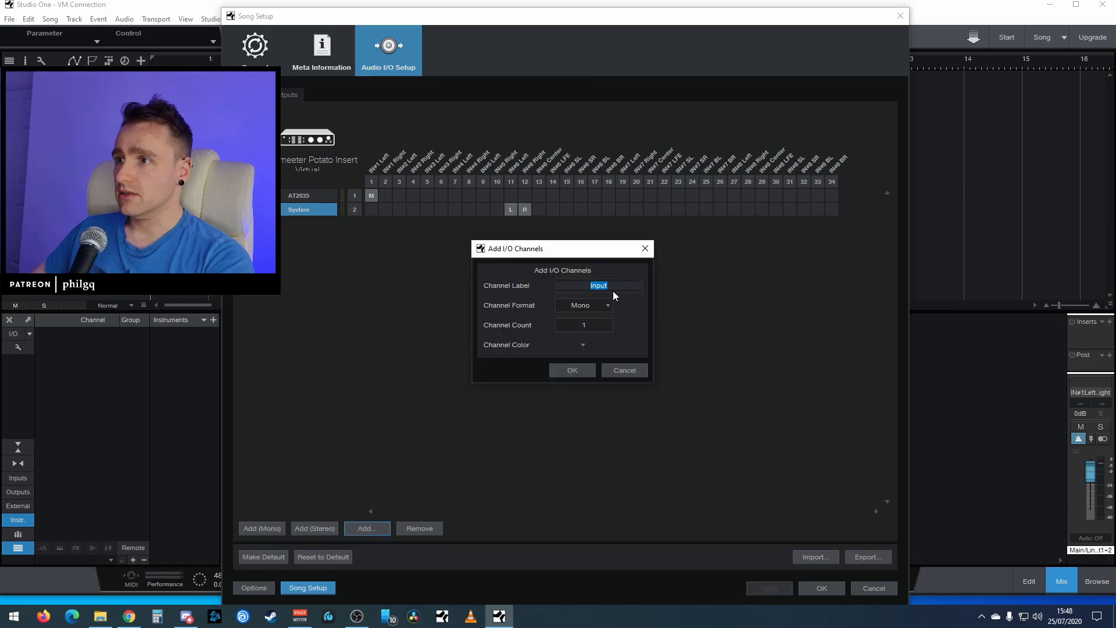
left_click(604, 305)
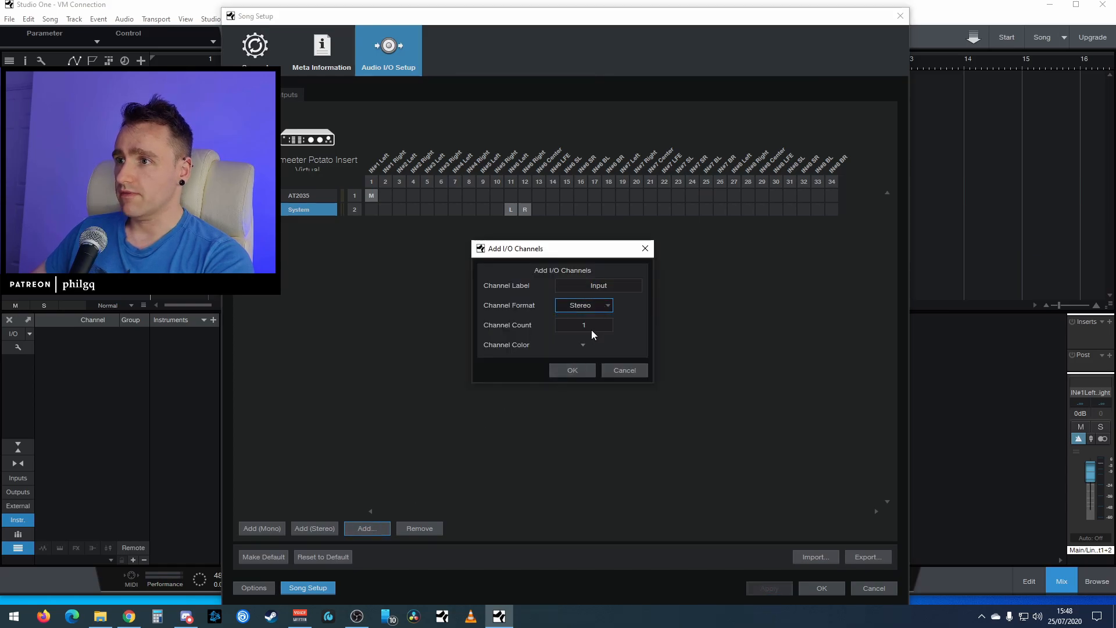
left_click(588, 322)
type("5")
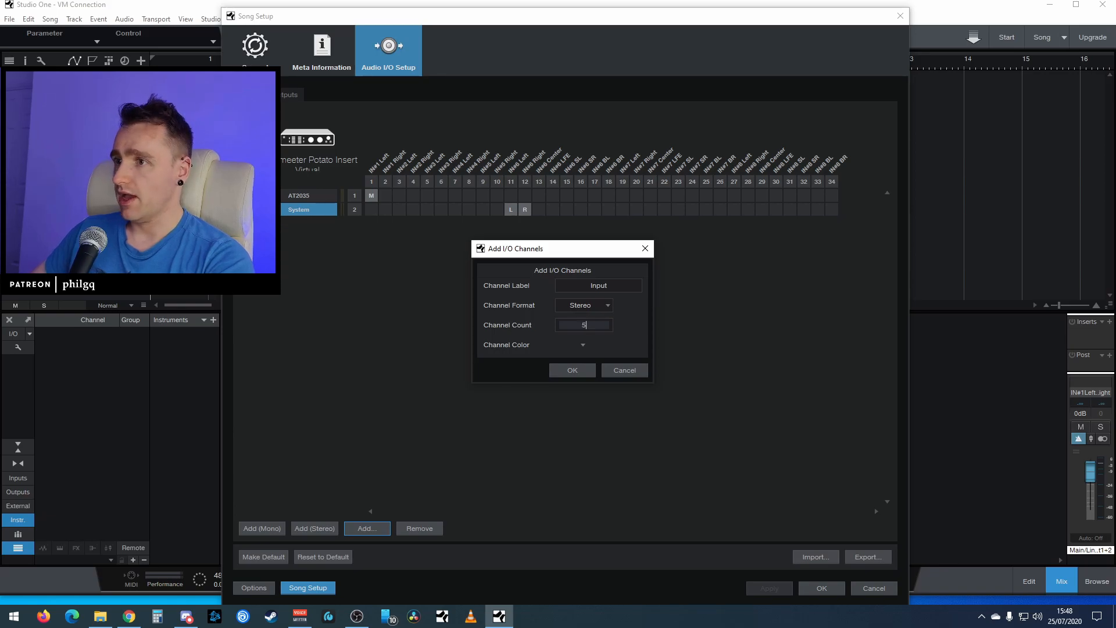
left_click(583, 344)
left_click(585, 371)
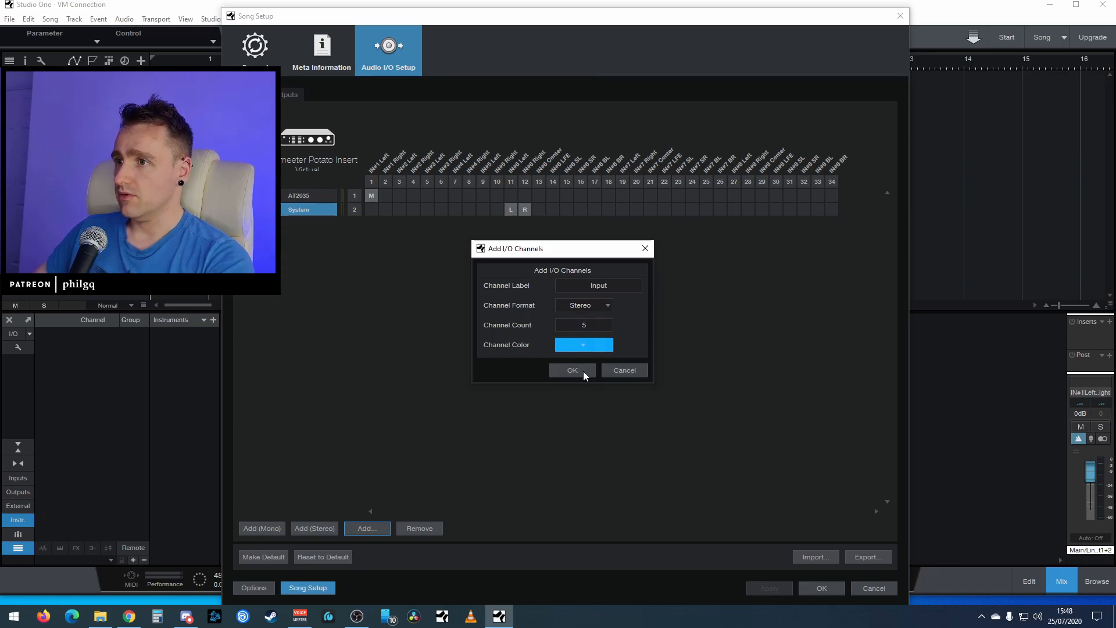
left_click(572, 372)
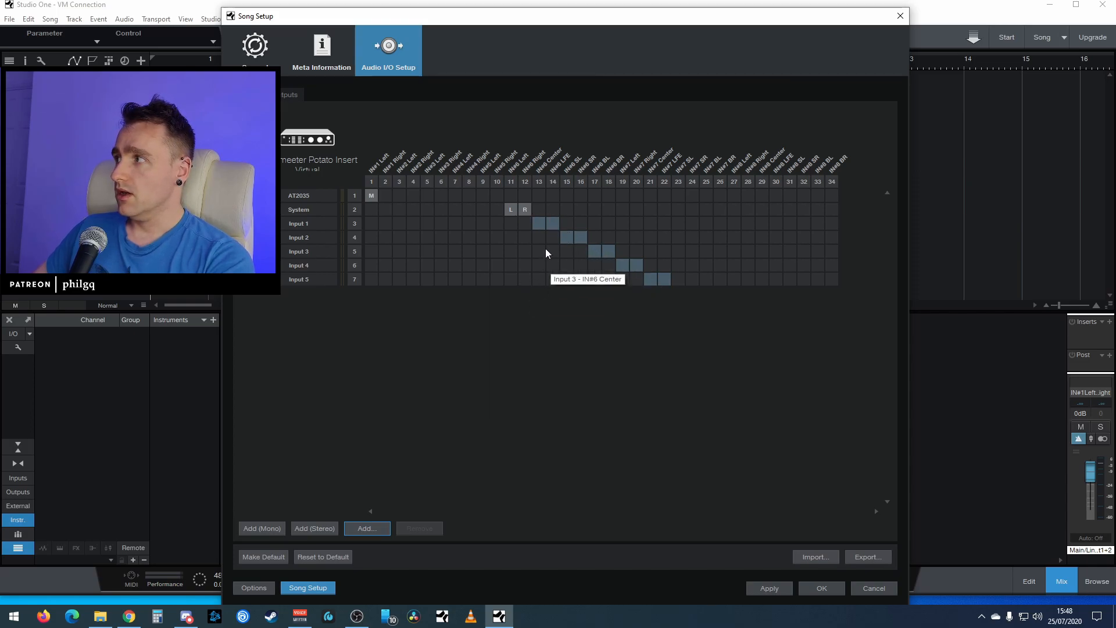
Route Input 2 to IN#6 Left and Right so it shares the System input's channels
left_click(511, 237)
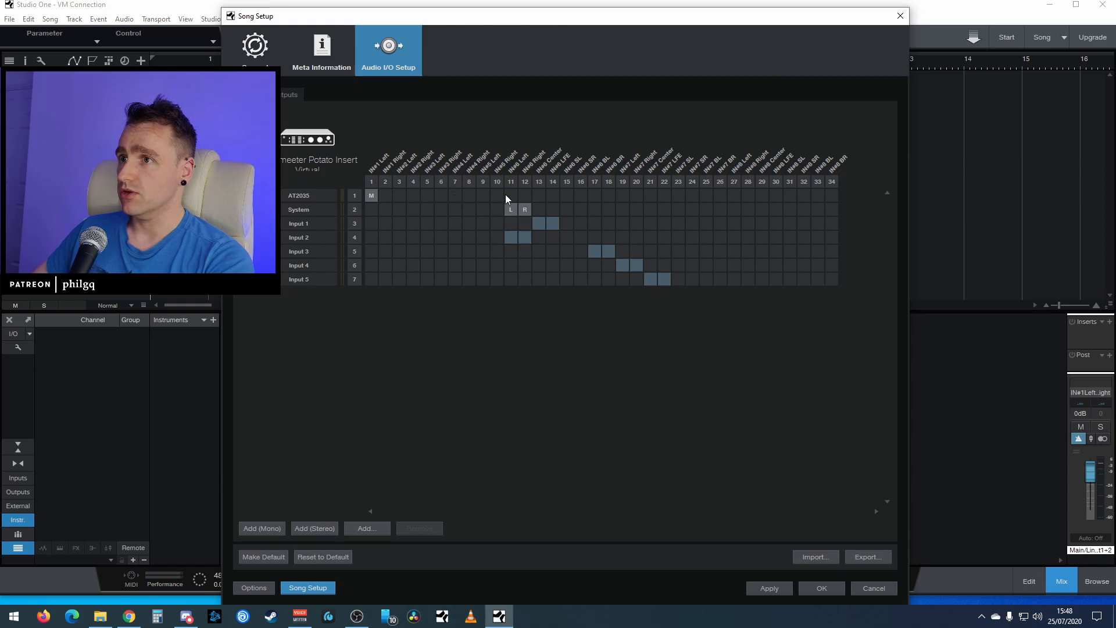
left_click(694, 195)
left_click(373, 196)
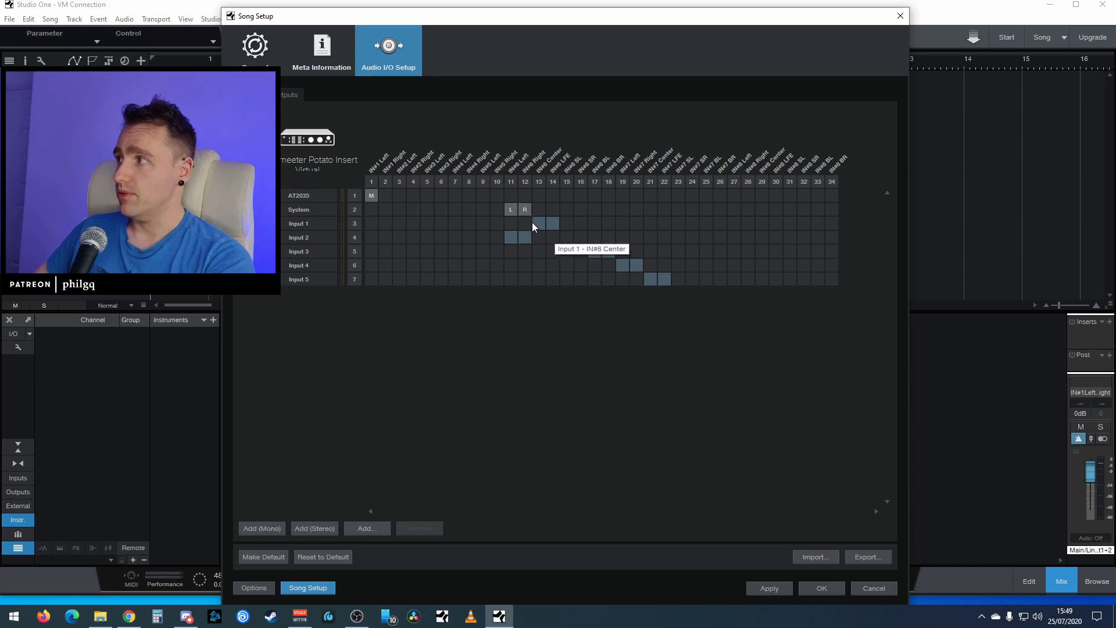
Remove the five extra inputs, Input 1 through Input 5, from the input list
left_click(320, 225)
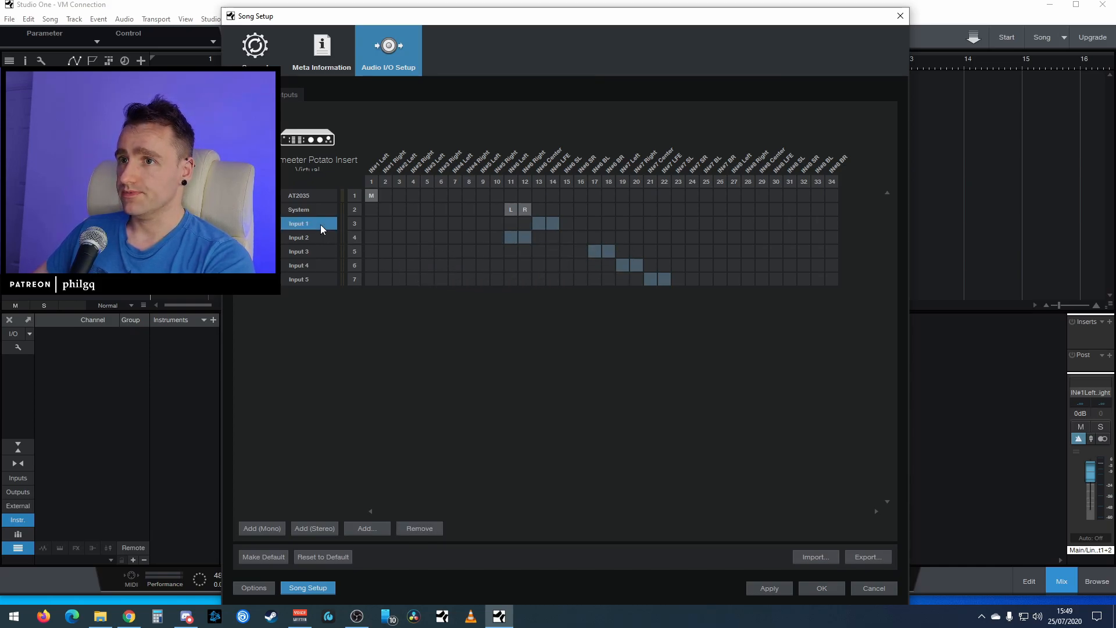
left_click(314, 277, "shift")
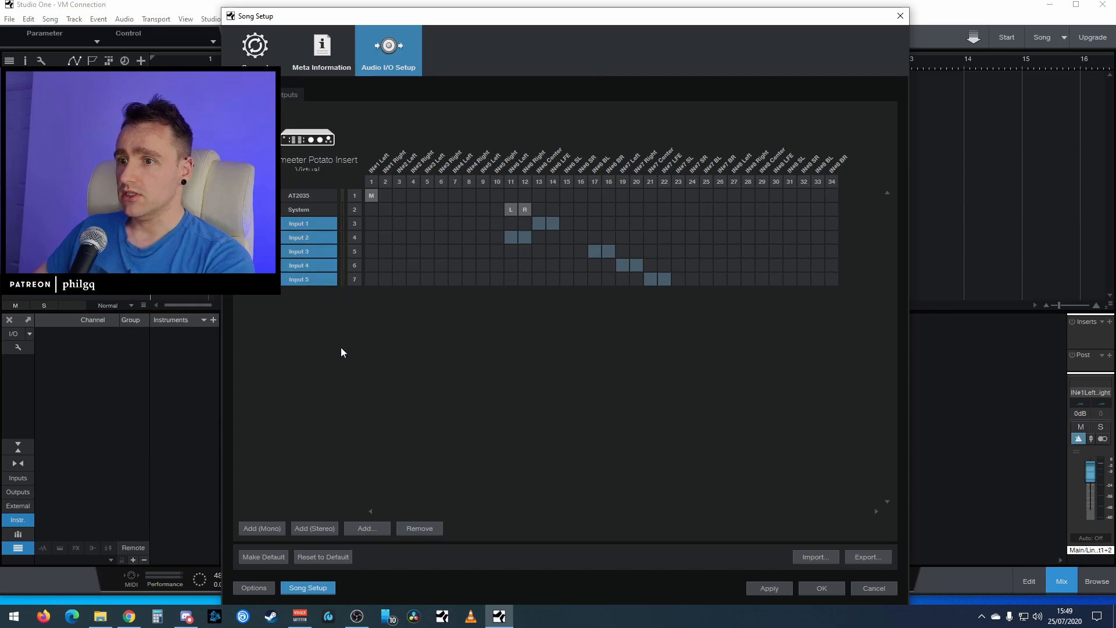
left_click(419, 529)
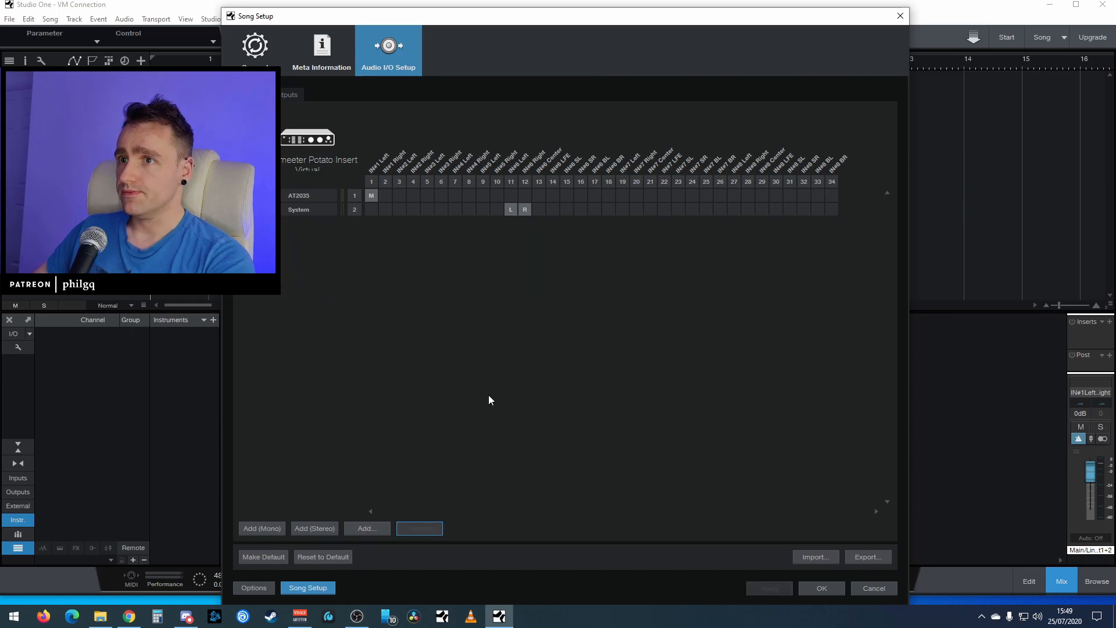
Clear the channel assignment of the Main / Line Out 1 + 2 output and add two stereo outputs
left_click(289, 95)
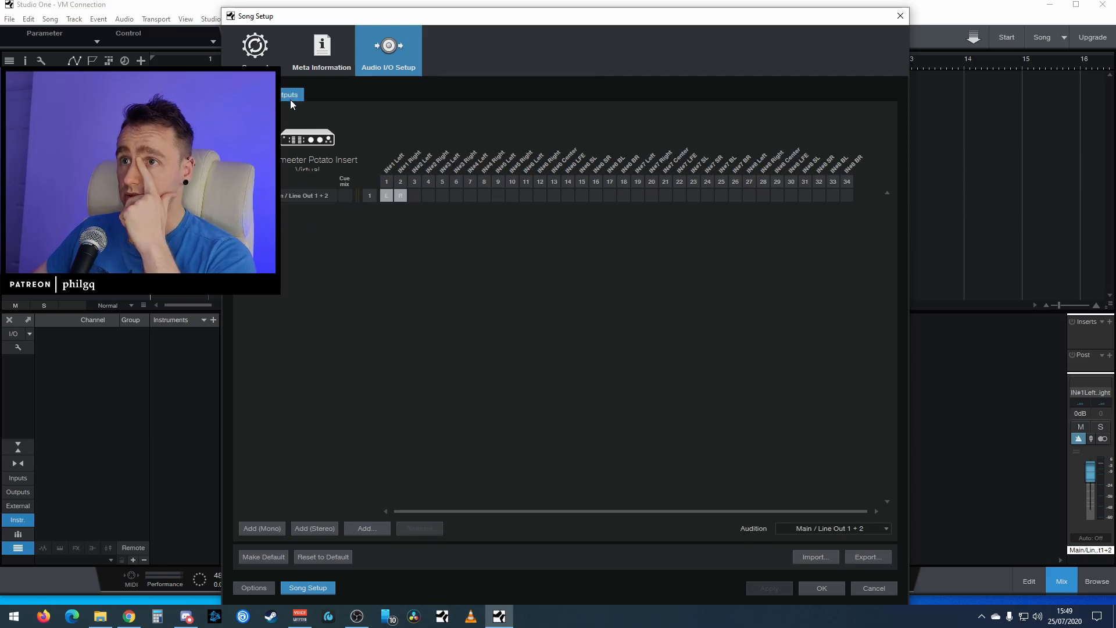
left_click(402, 197)
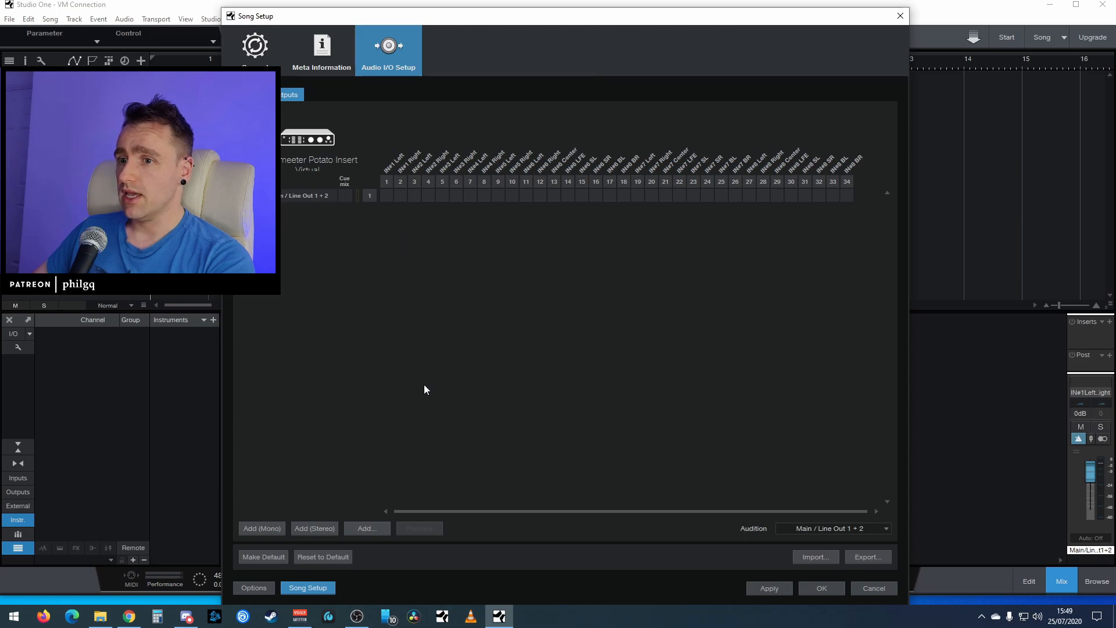
left_click(309, 528)
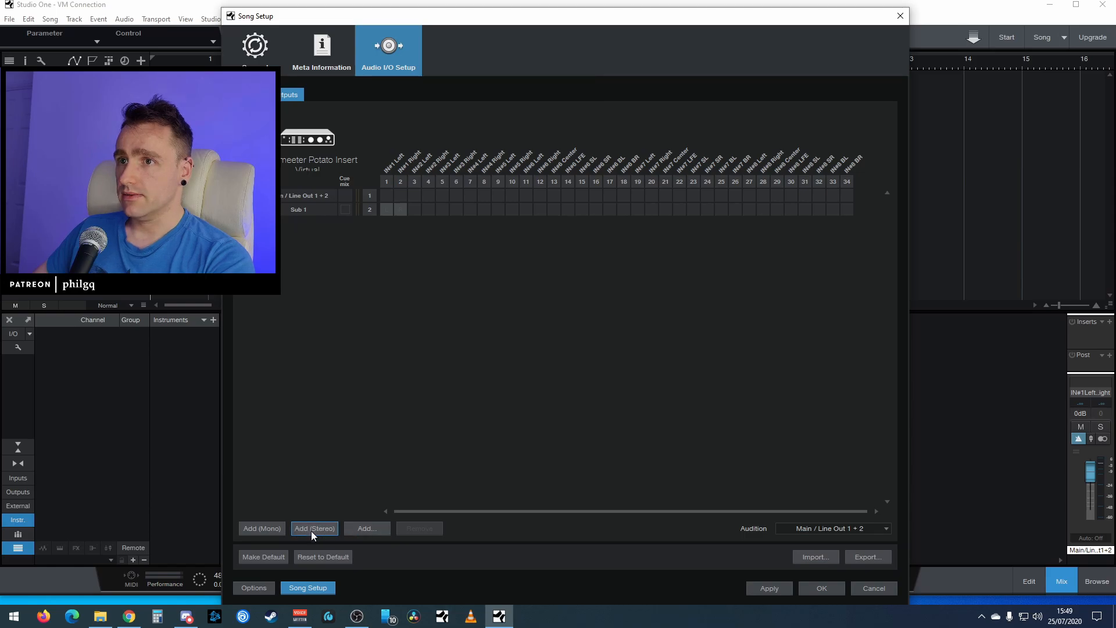
left_click(312, 532)
Rename the Sub 1 output as AT2035, keeping it on IN#1 Left and Right
left_click(299, 210)
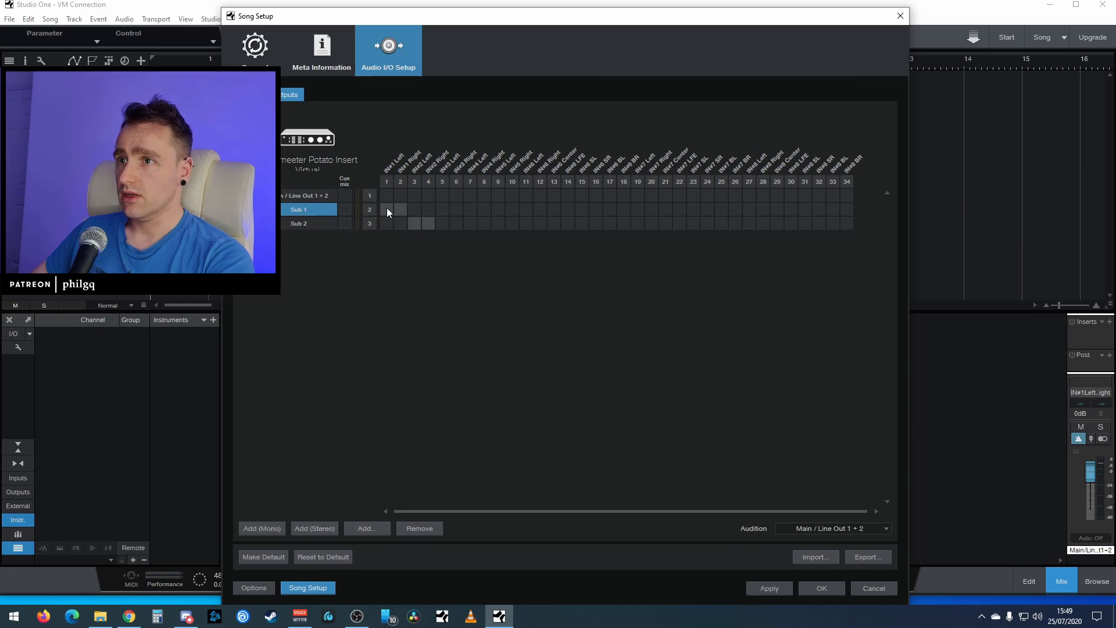
double_click(320, 208)
type("AT2035")
key("Return")
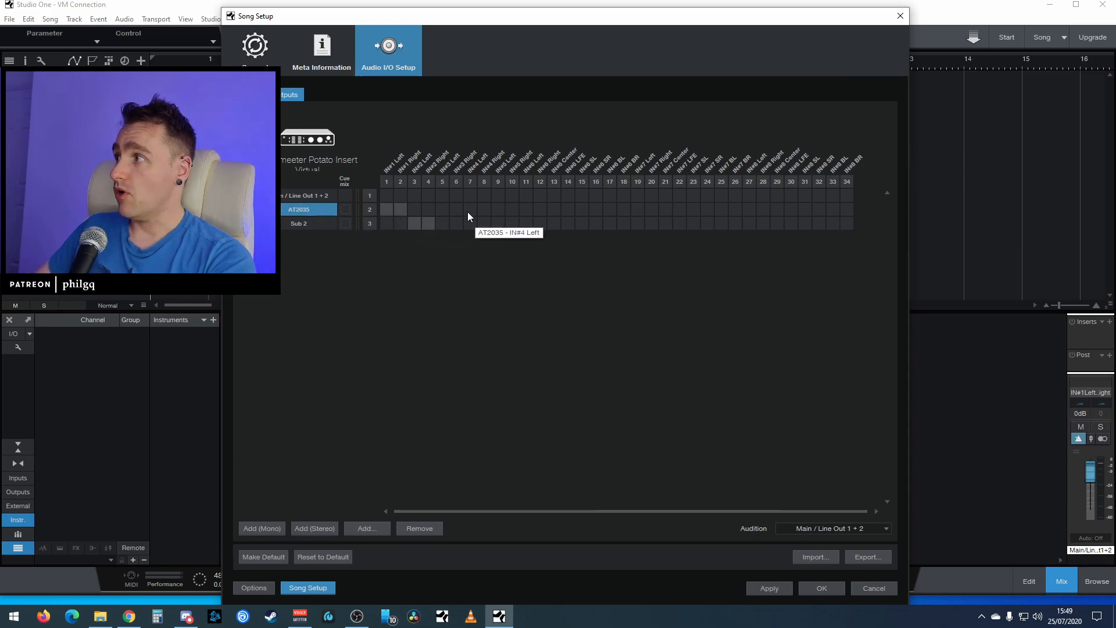
left_click(387, 209)
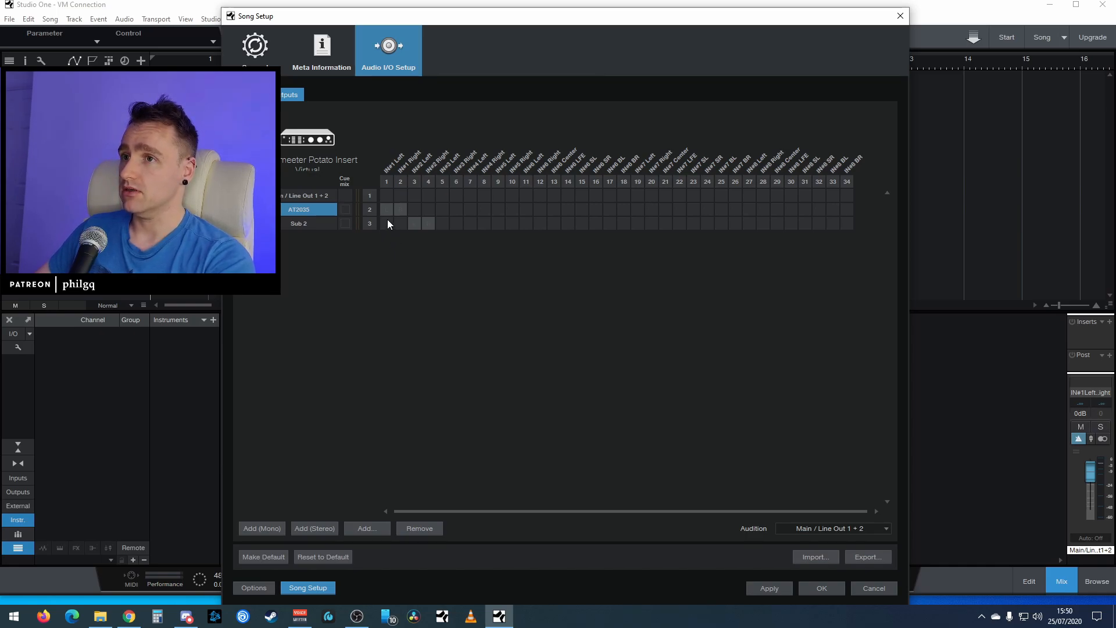
Rename the Sub 2 output as System
left_click(317, 224)
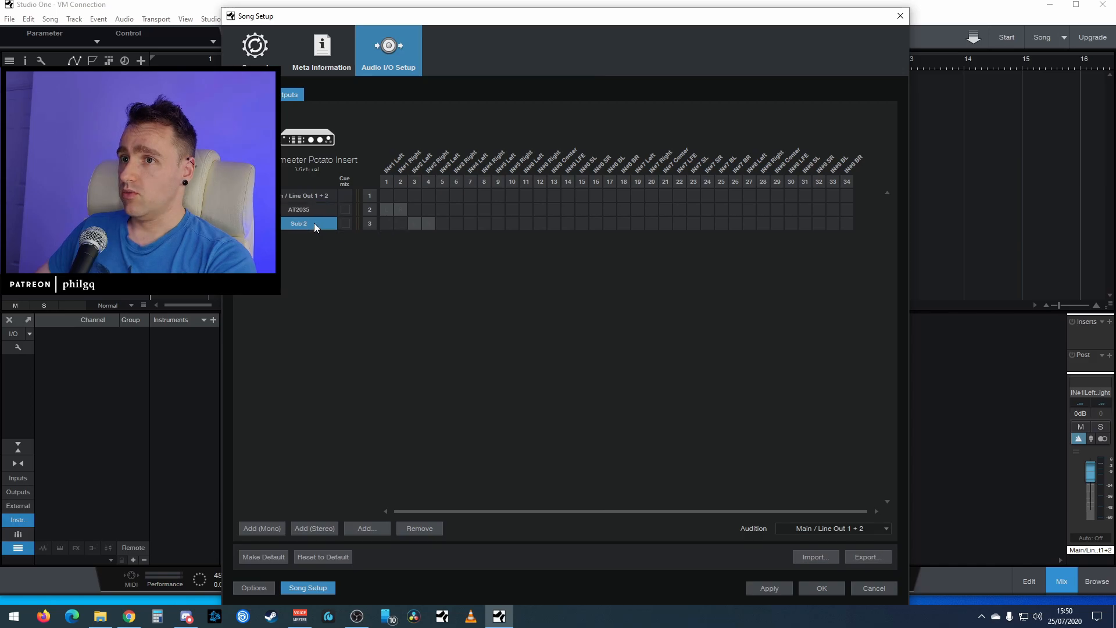
left_click(314, 222)
type("Ss")
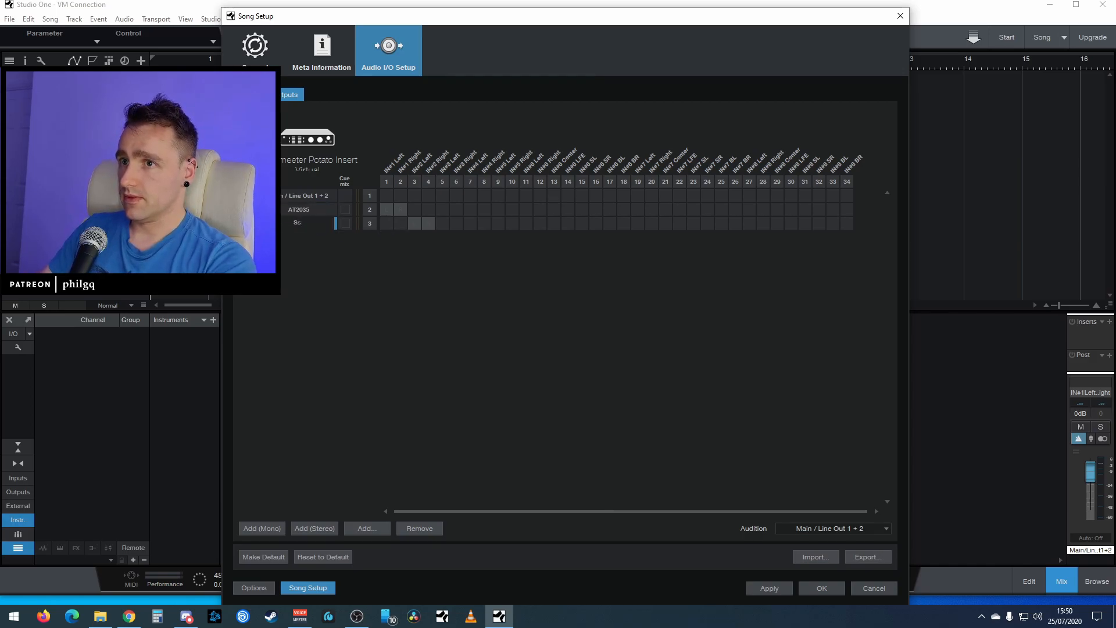
type("temystem")
key("Return")
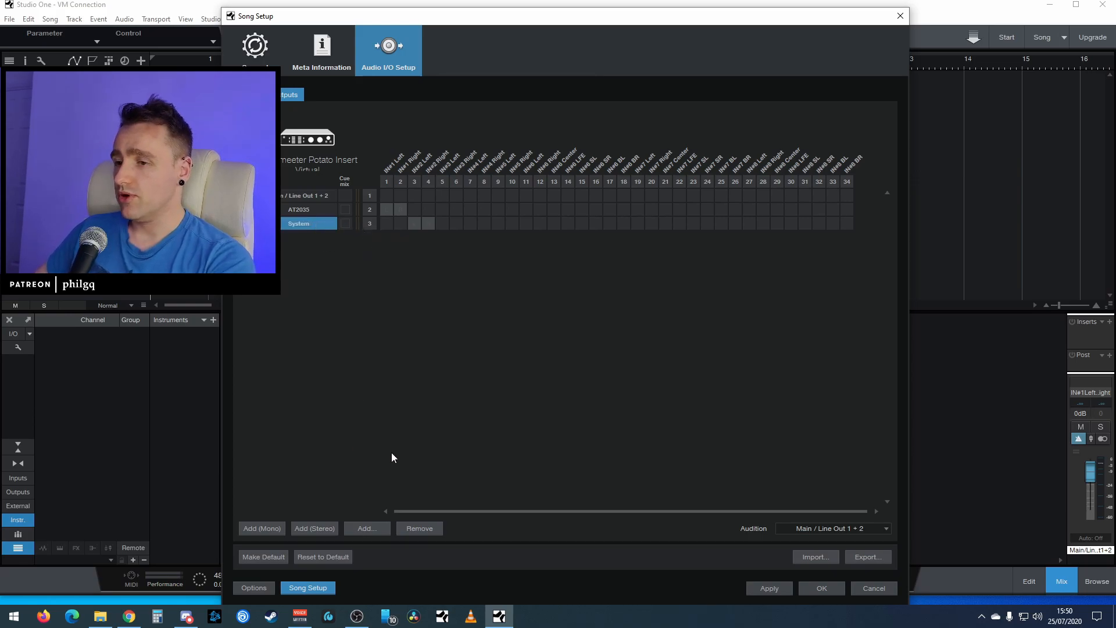
Switch to Voicemeeter Potato, close its System Settings / Options window and review the channel strips' routing
left_click(299, 616)
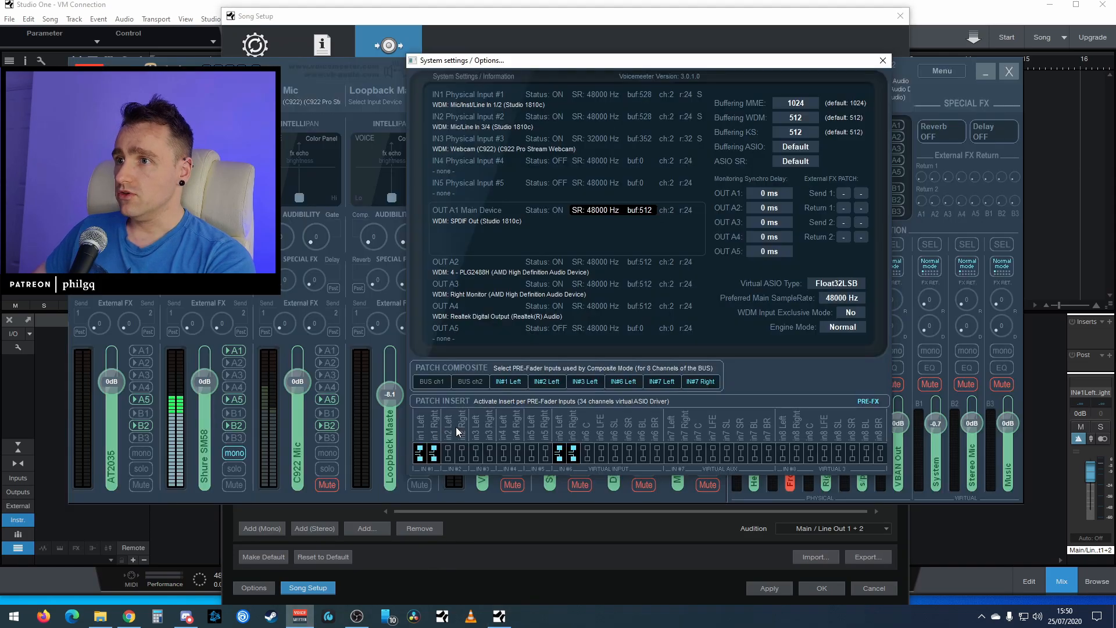
left_click(880, 63)
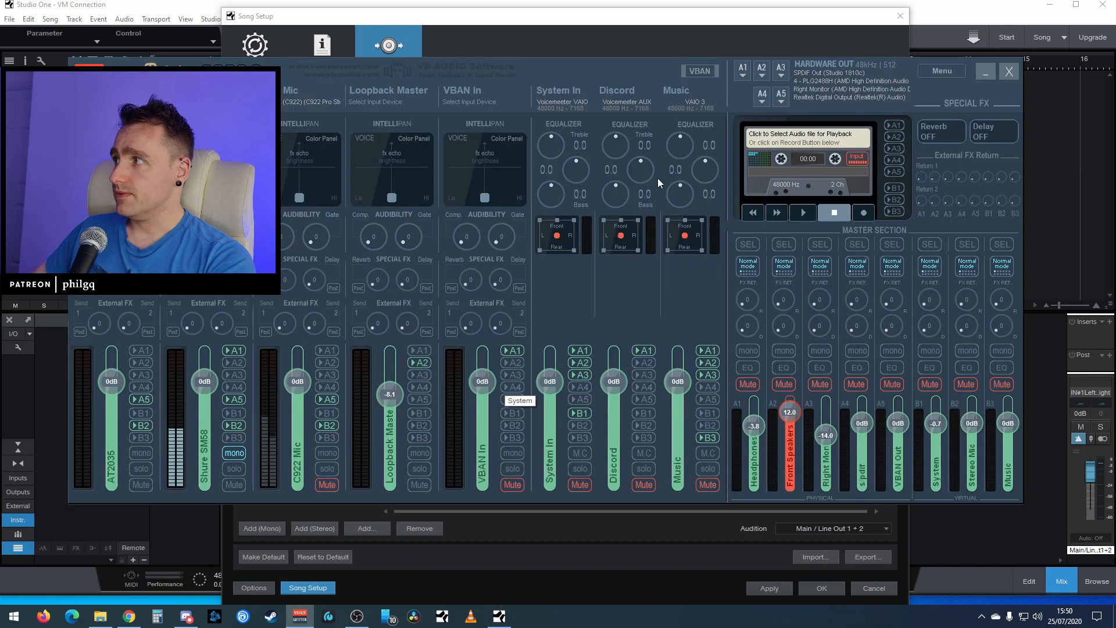
left_click_drag(419, 80, 474, 68)
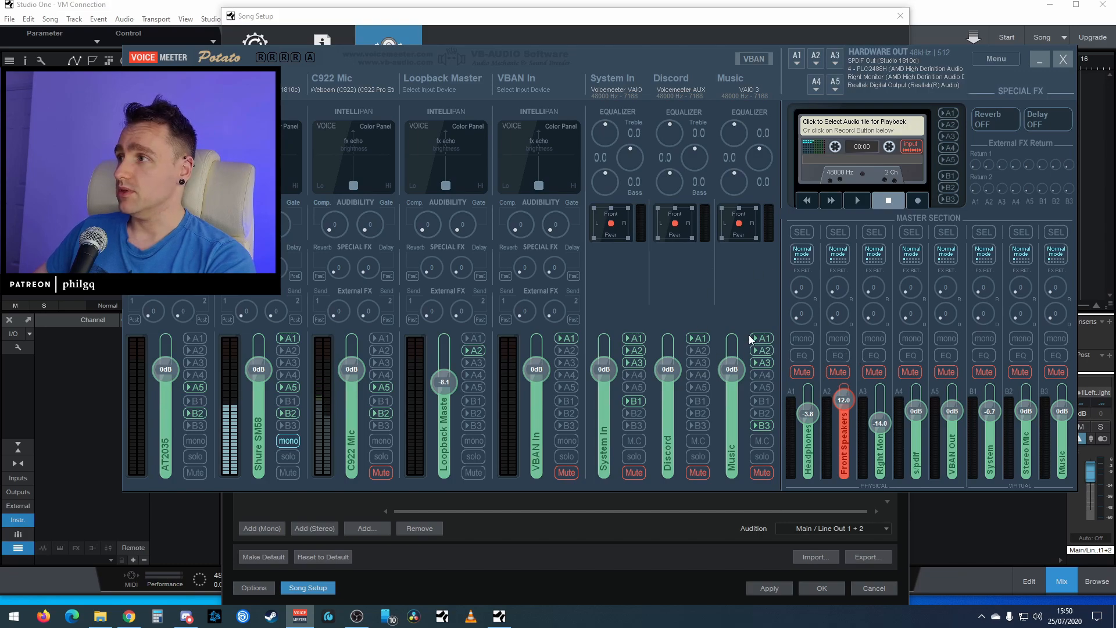
Switch back to Studio One, route the System output to IN#6 Left and Right, and apply the output setup
key("alt+Tab")
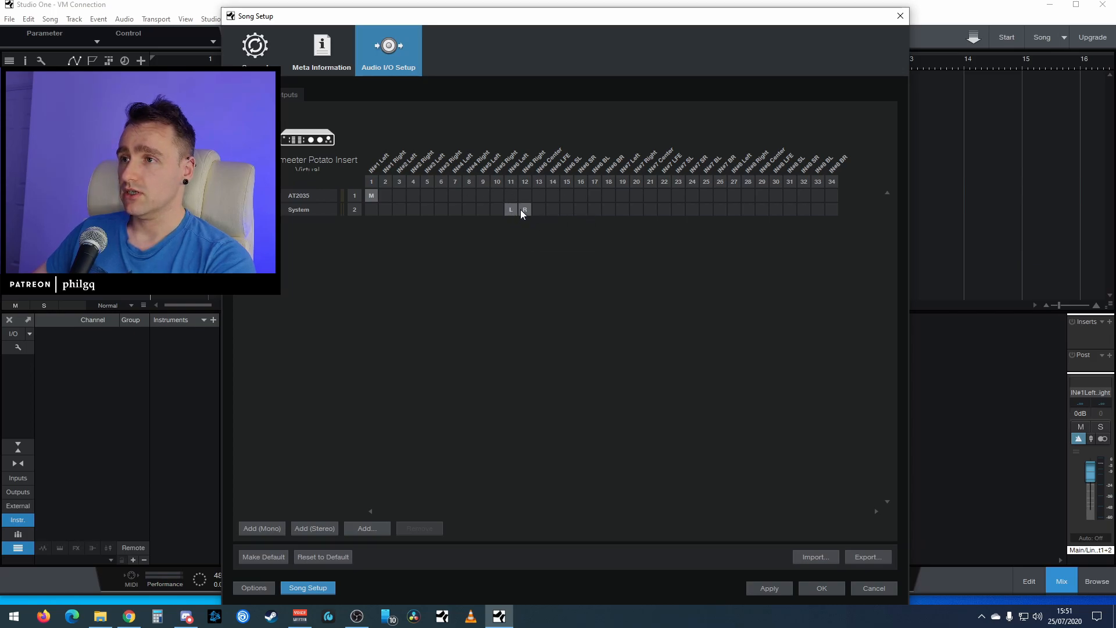
left_click(289, 94)
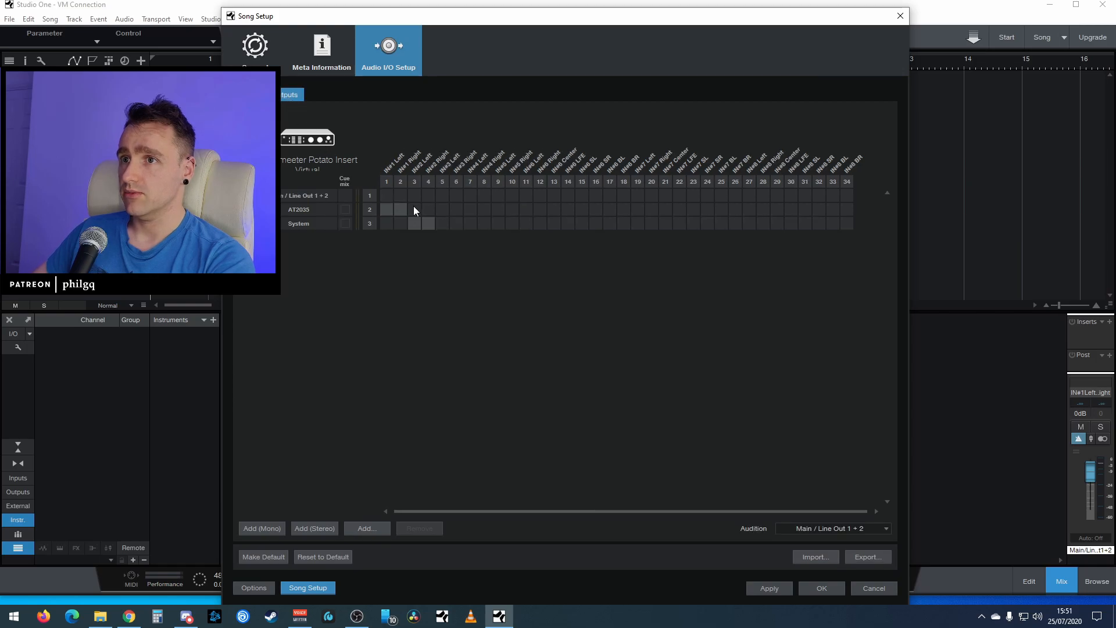
left_click(389, 210)
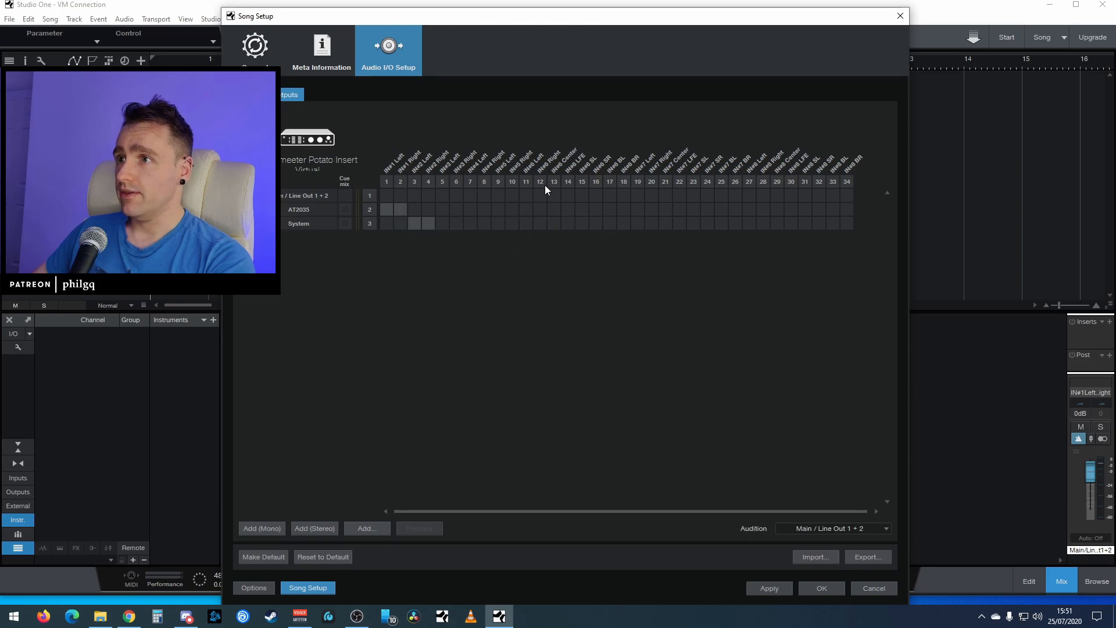
left_click(525, 224)
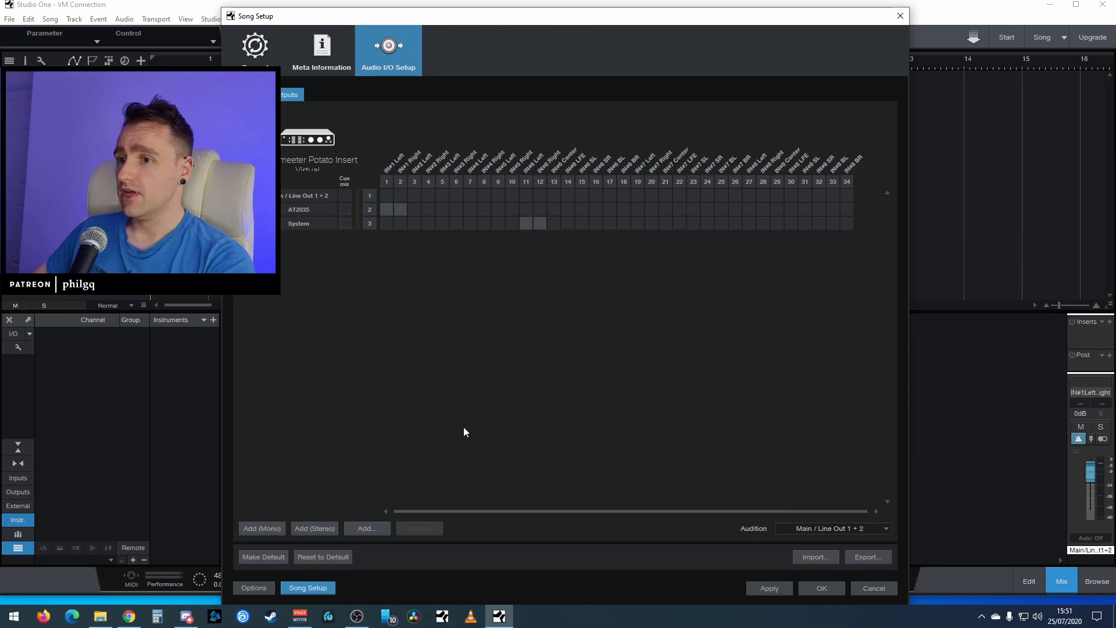
left_click(773, 587)
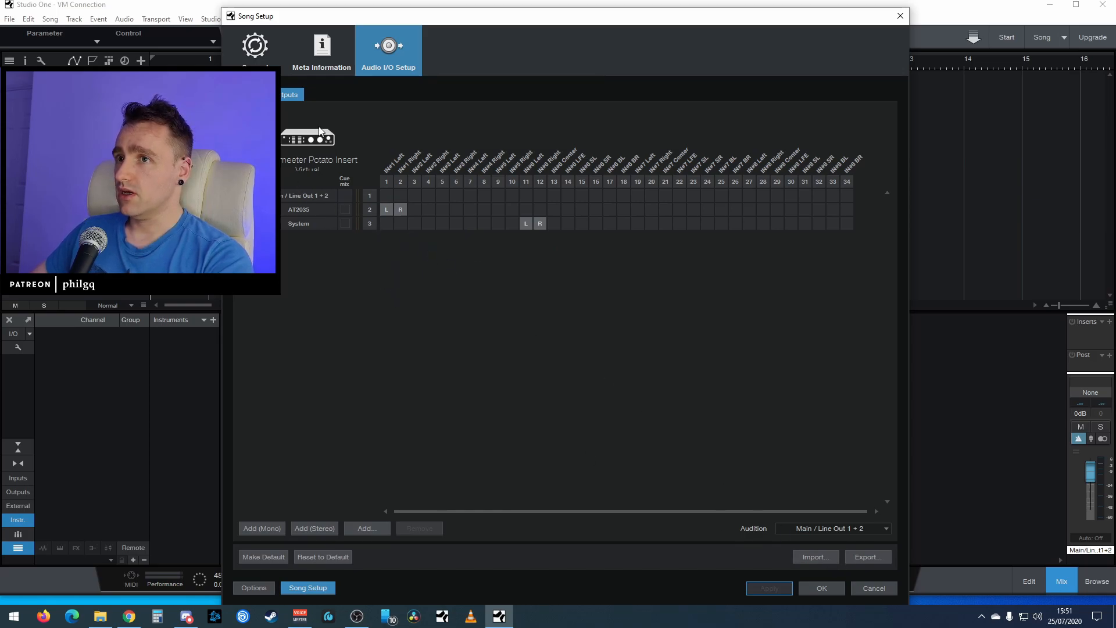
left_click(247, 94)
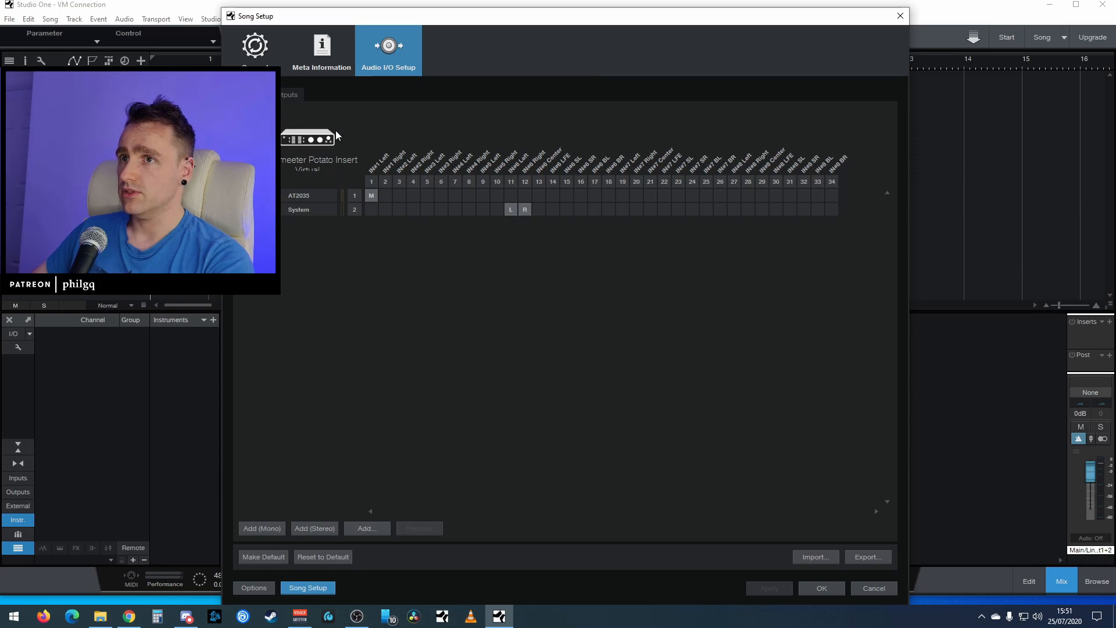
Review the output and input assignments, accept the song's audio I/O setup, and show the input and output channels in the mix console
left_click(287, 94)
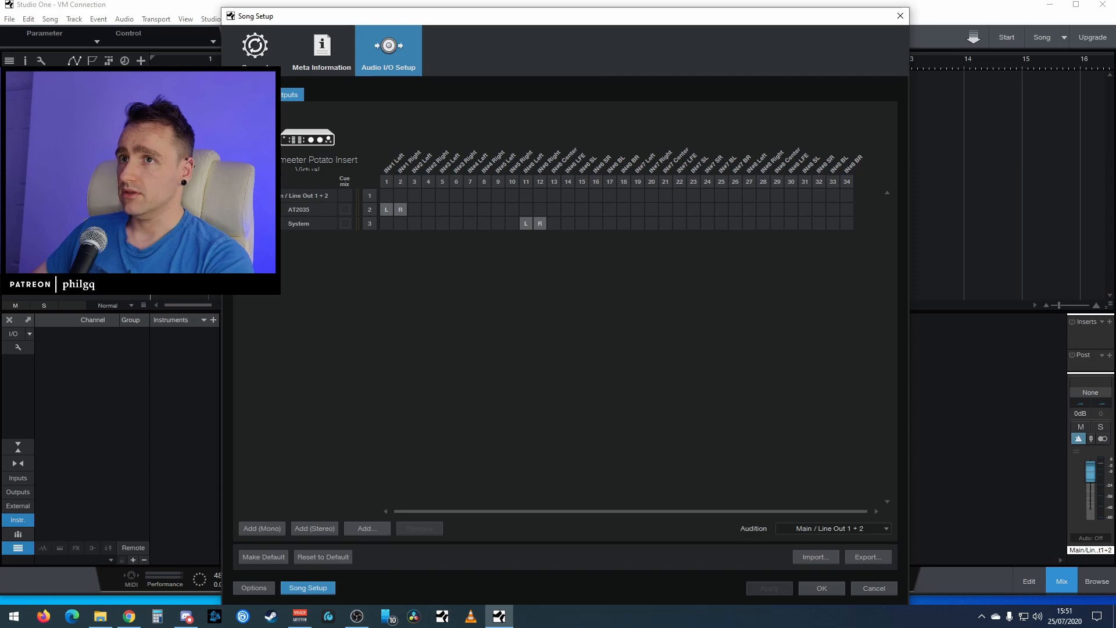
left_click(251, 95)
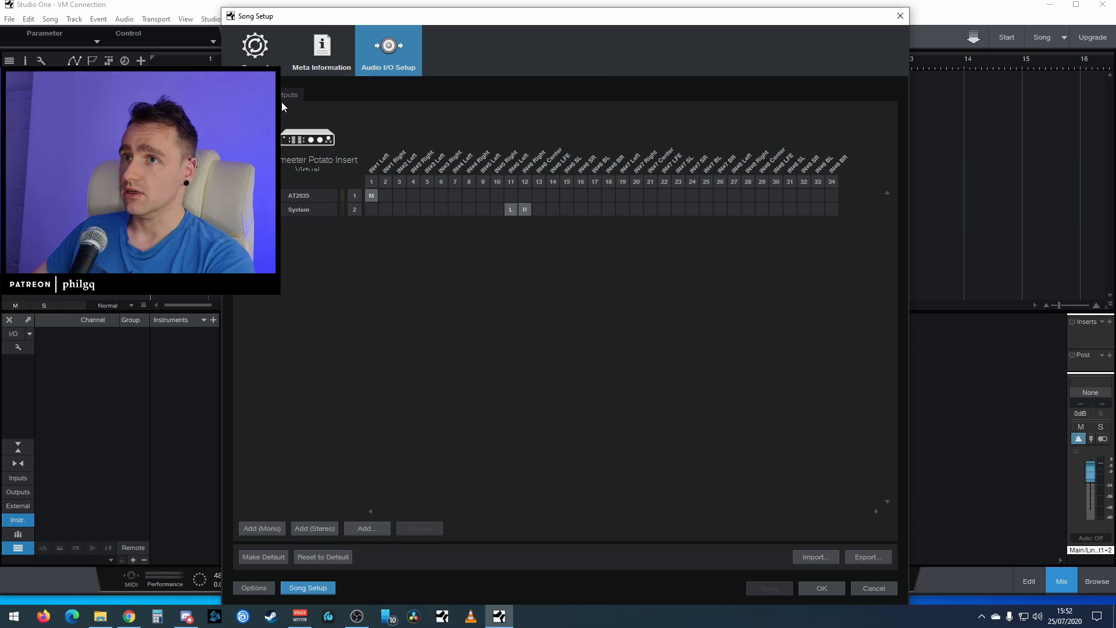
left_click(819, 589)
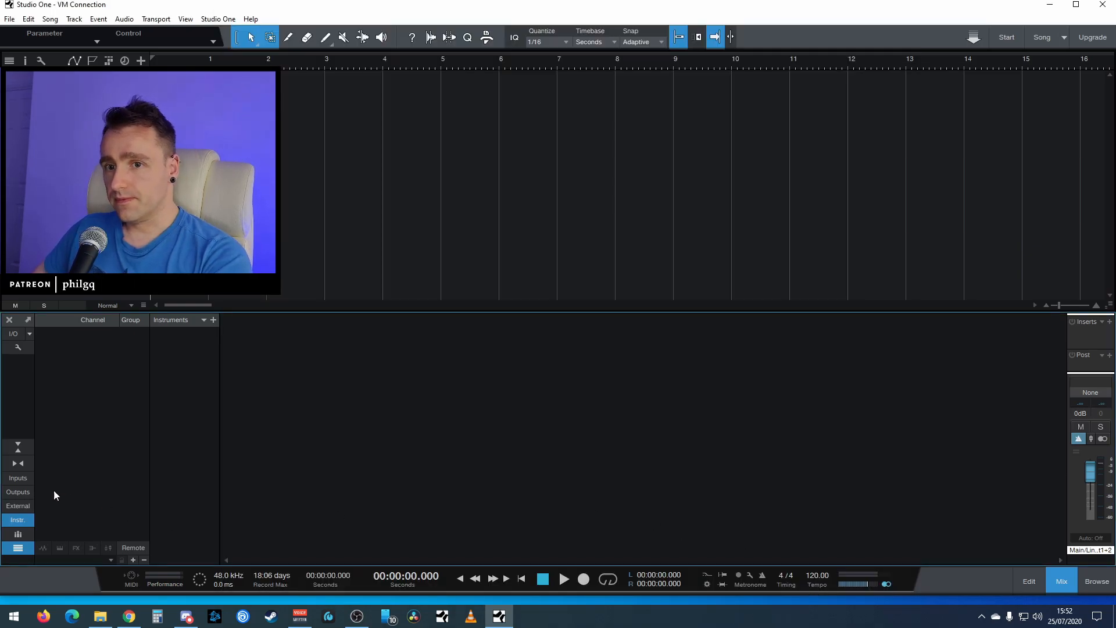
left_click(21, 477)
left_click(21, 492)
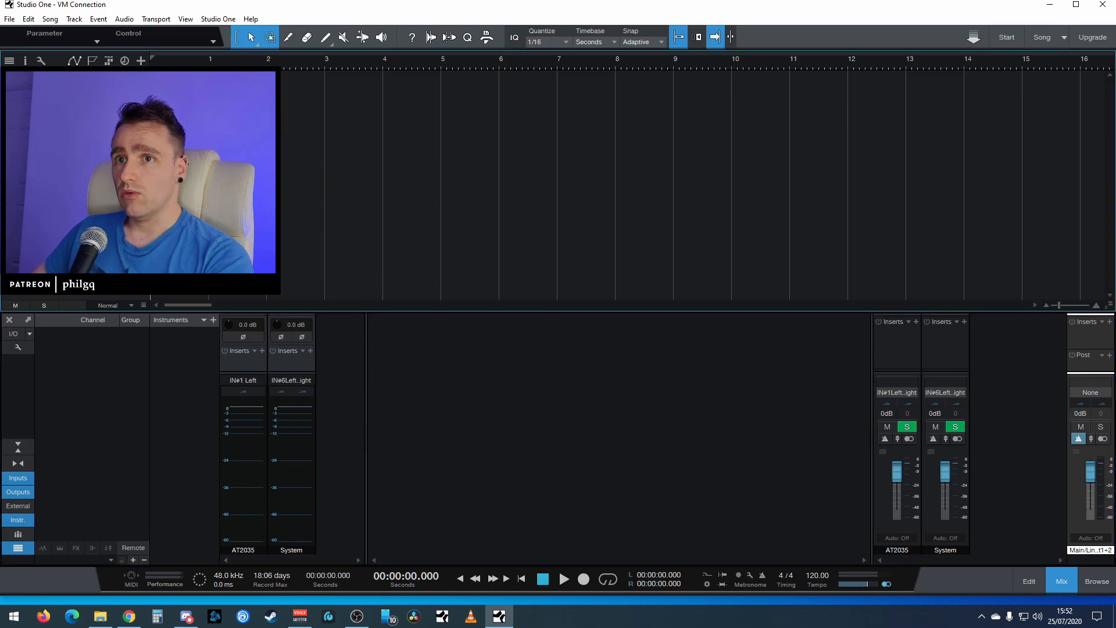
Add a blue mono audio track named Mic with AT2035 as its input
key("t")
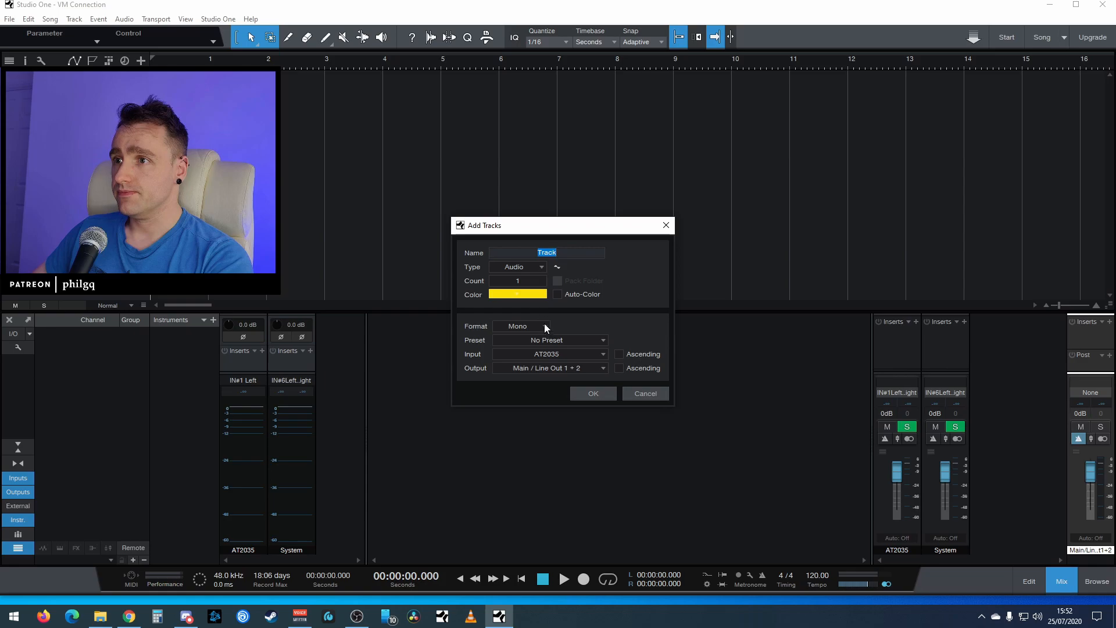
left_click(521, 295)
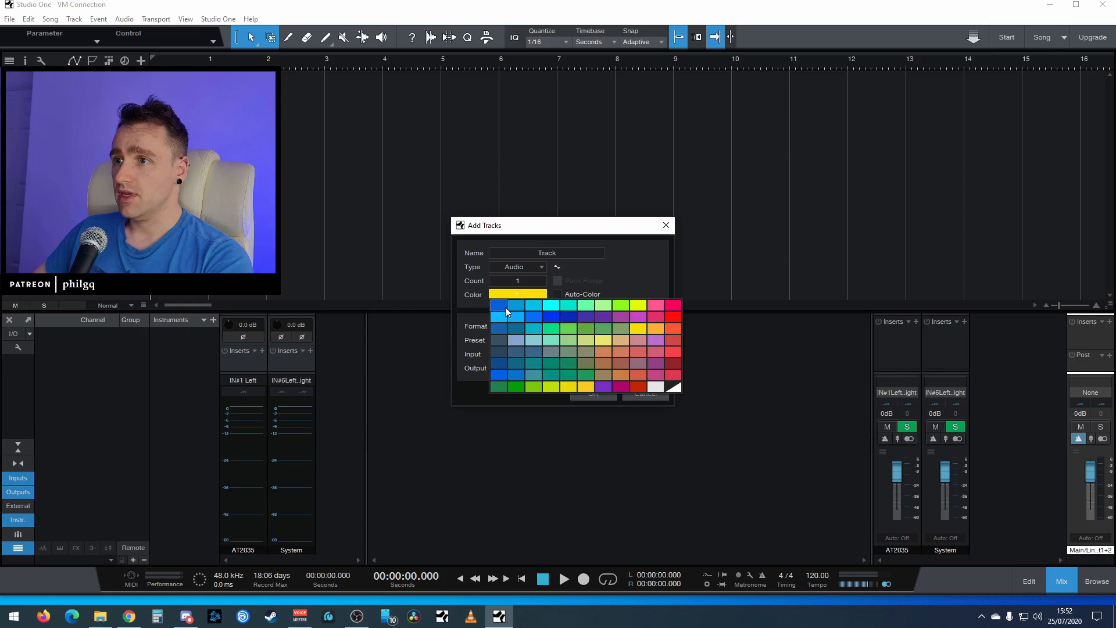
left_click(504, 307)
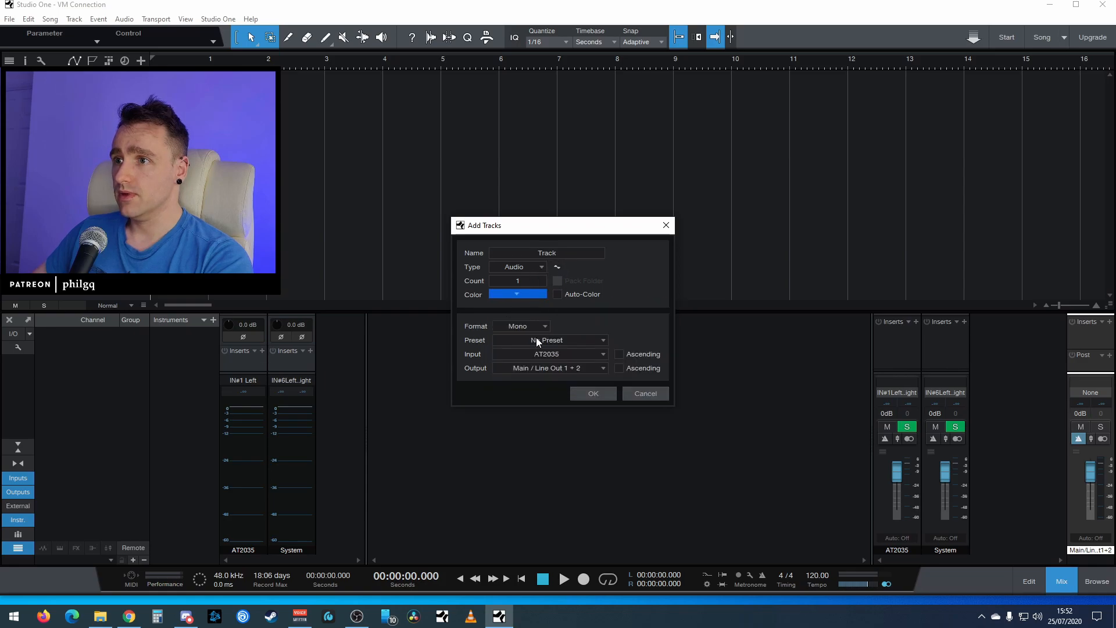
left_click(528, 251)
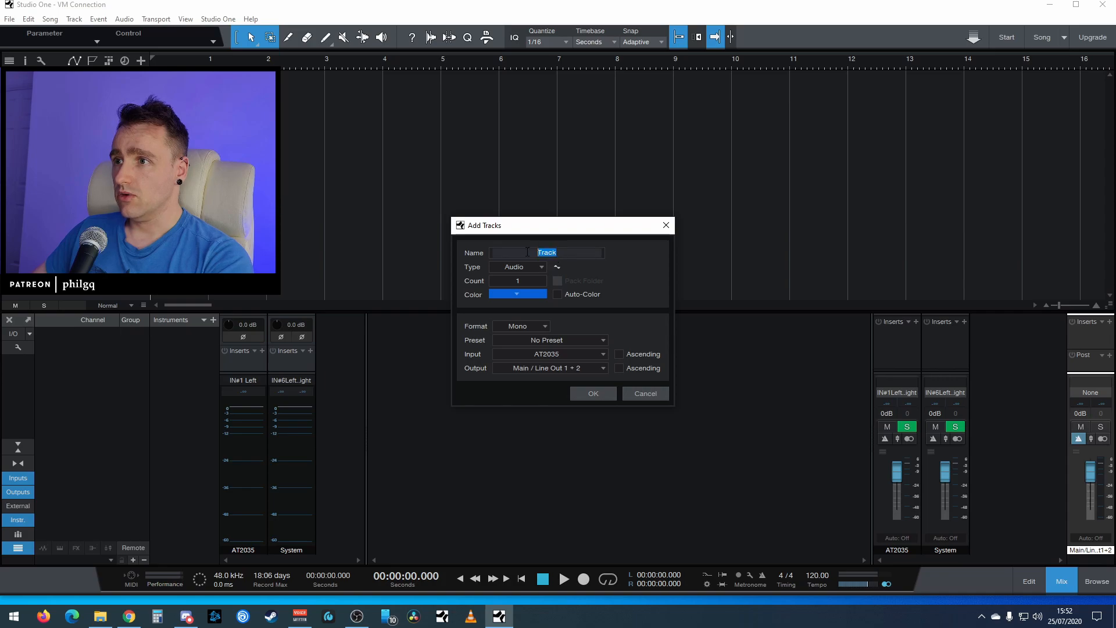
type("Mic")
key("Return")
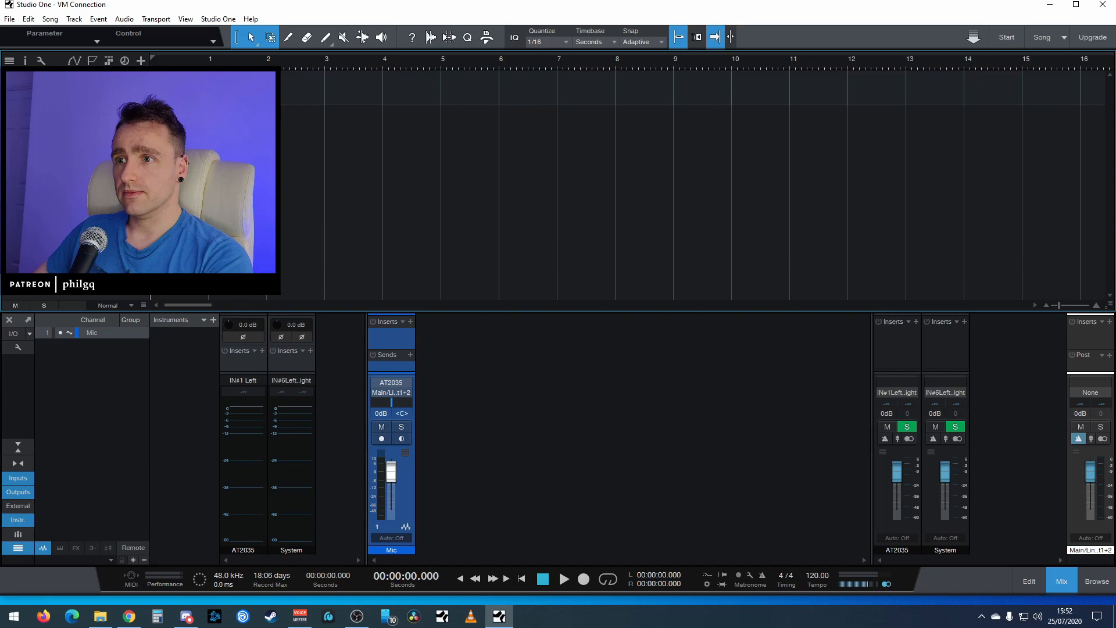
Begin adding a second audio track, coloured green and in Stereo format
right_click(73, 157)
left_click(104, 165)
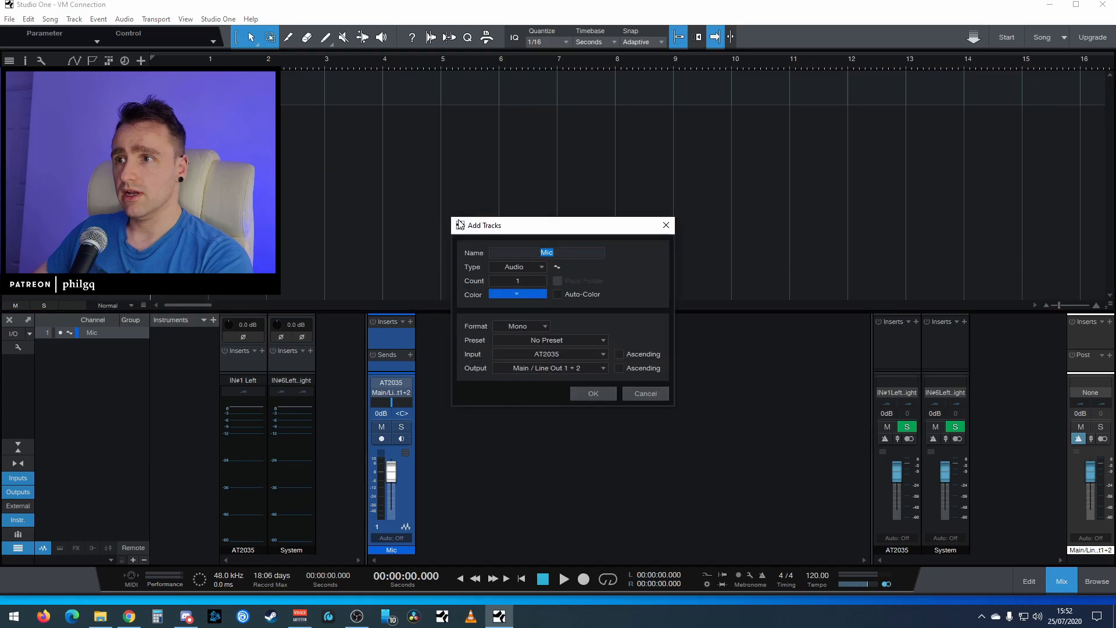
left_click(529, 294)
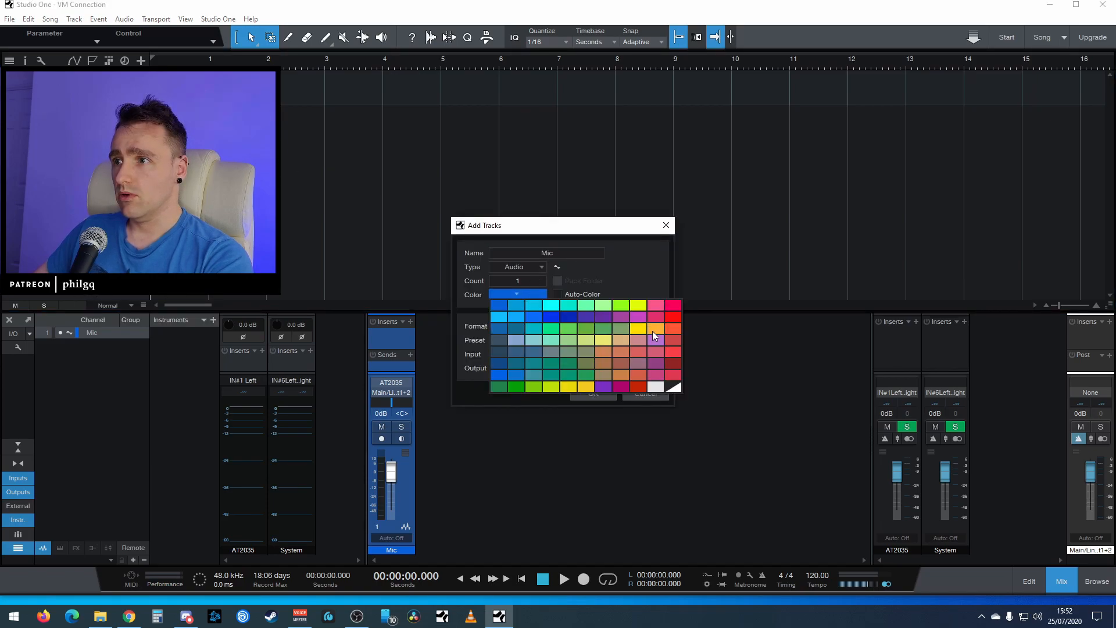
left_click(583, 328)
left_click(557, 254)
left_click(542, 326)
left_click(532, 352)
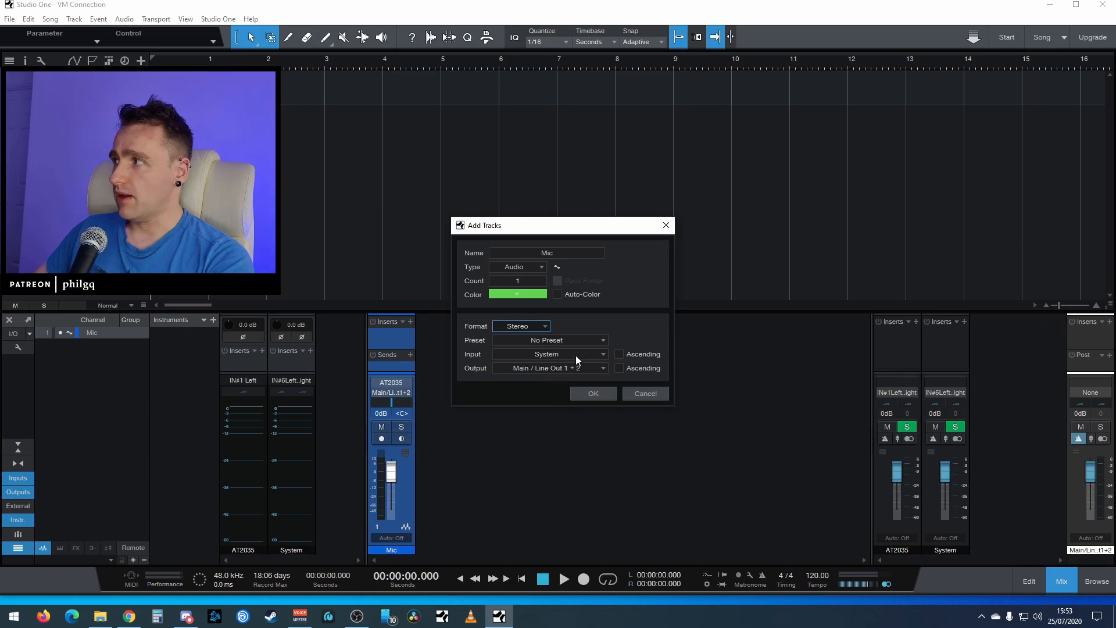
Route the new stereo track's output to System and choose System as its input
left_click(589, 369)
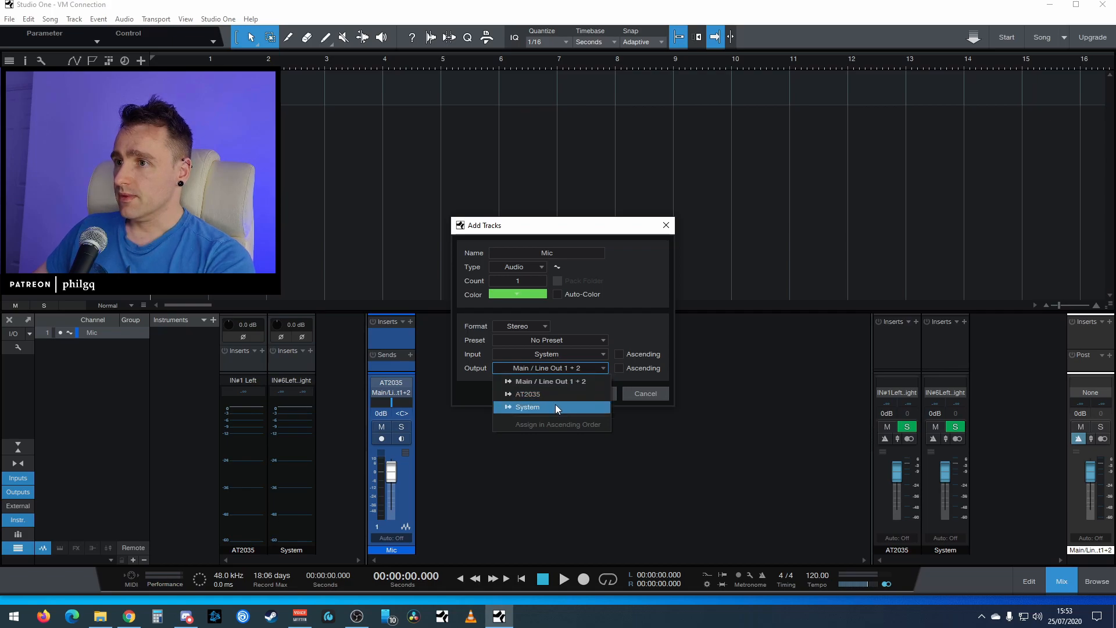
left_click(555, 374)
left_click(551, 369)
left_click(551, 370)
left_click(551, 369)
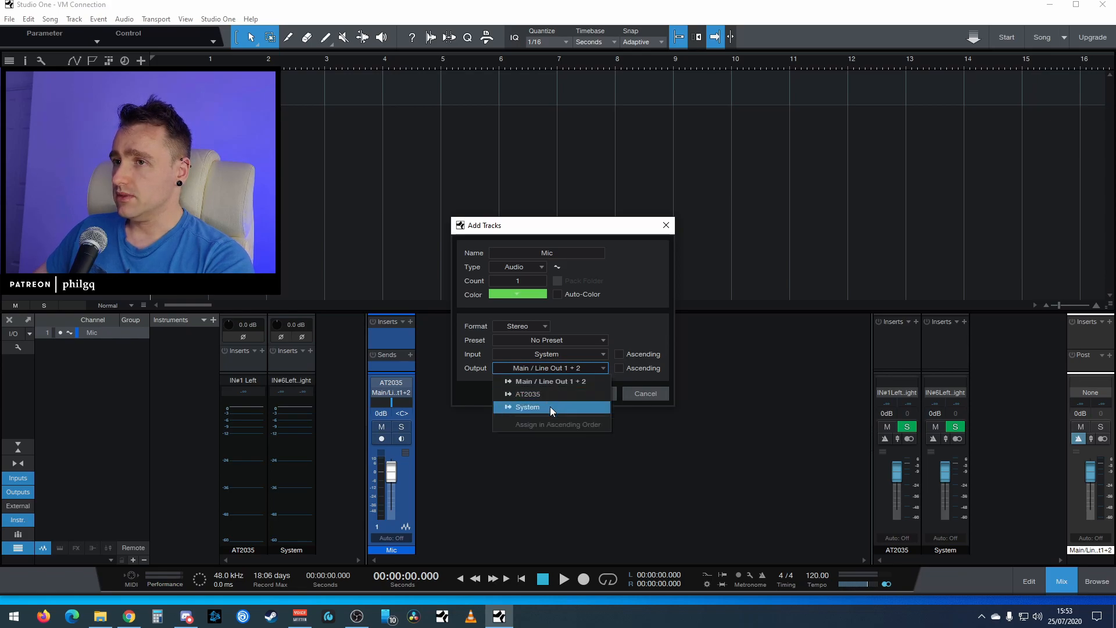
left_click(551, 408)
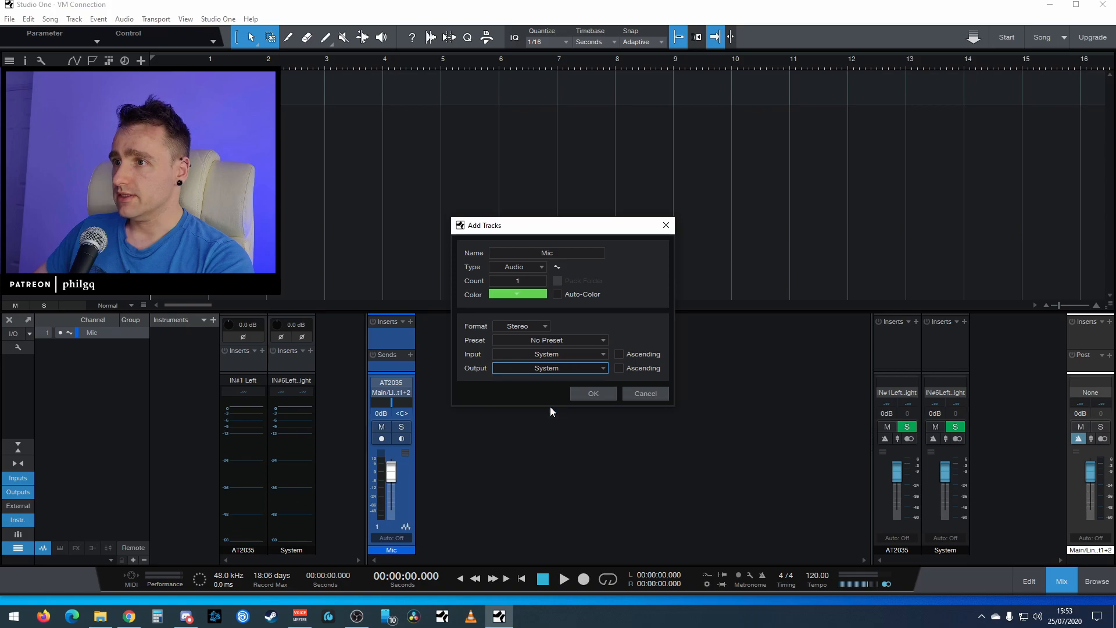
left_click(557, 354)
left_click(539, 354)
left_click(539, 354)
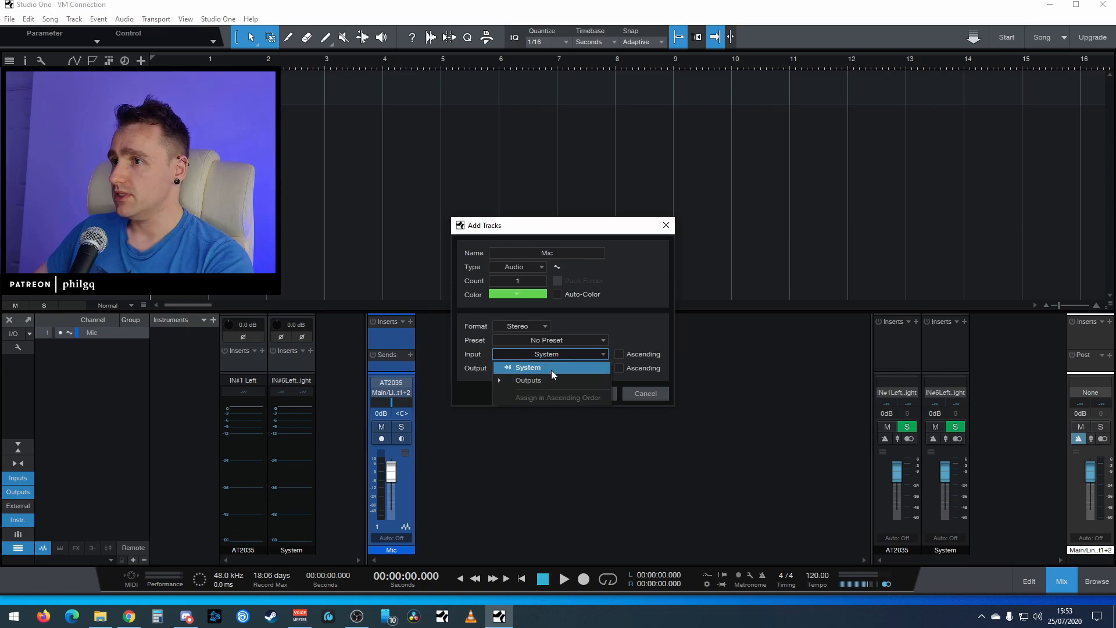
left_click(550, 368)
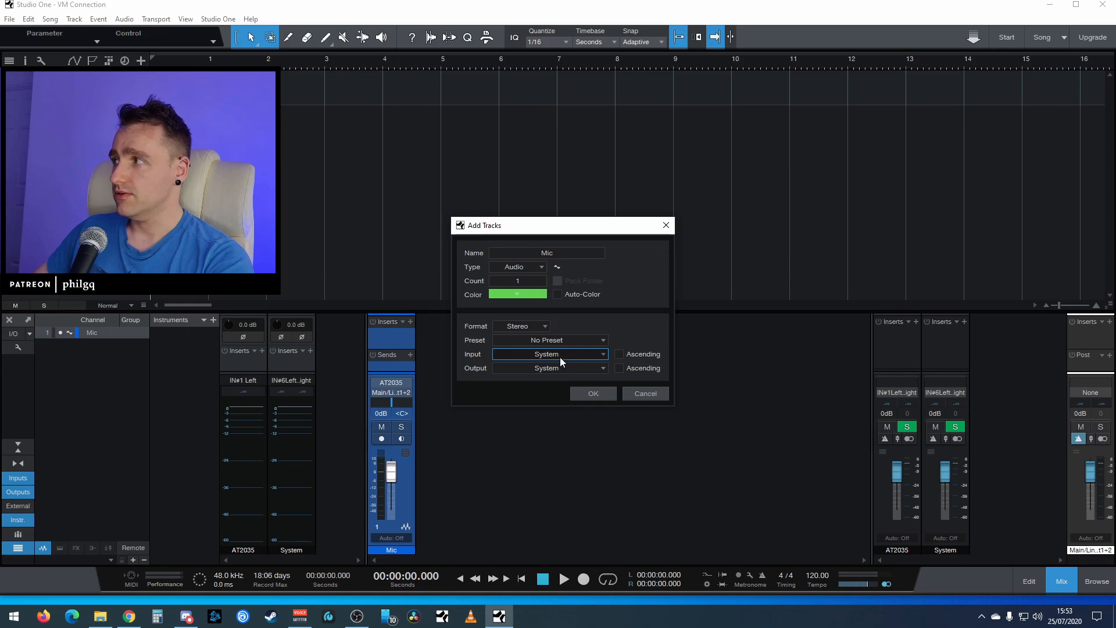
Try the Mono format to compare the inputs it offers, and return the new track to Stereo
left_click(538, 325)
left_click(532, 340)
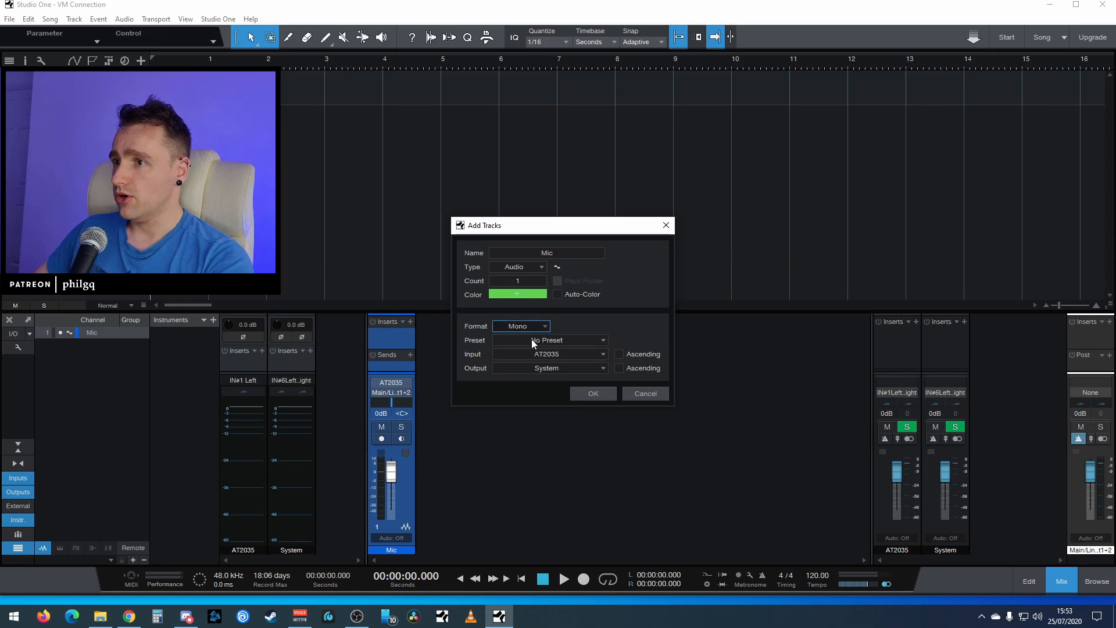
left_click(550, 355)
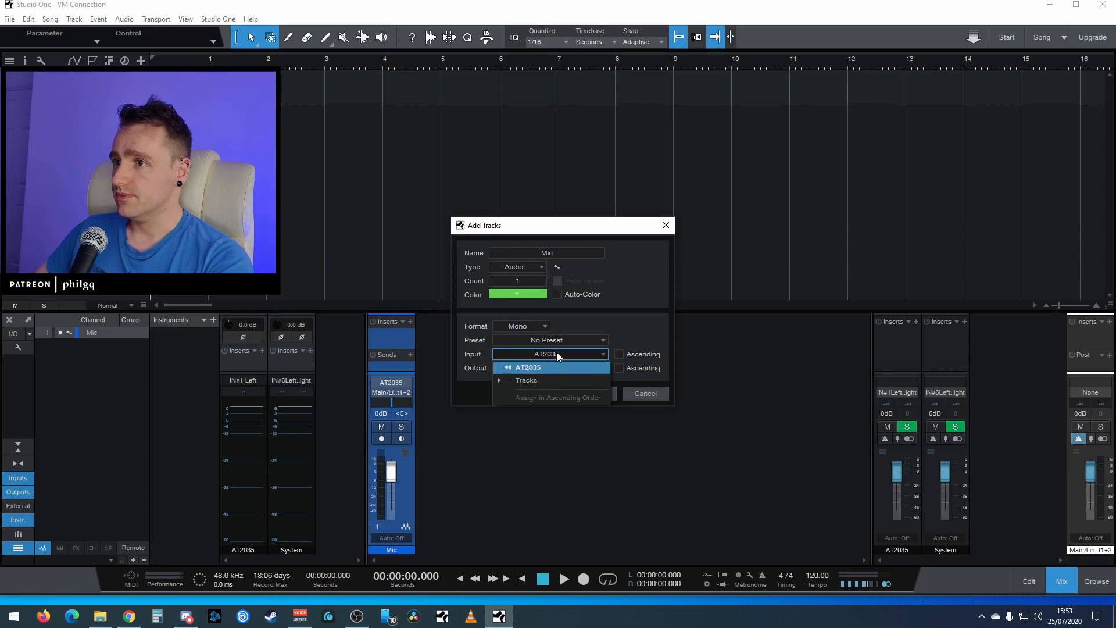
left_click(556, 353)
left_click(556, 354)
left_click(556, 353)
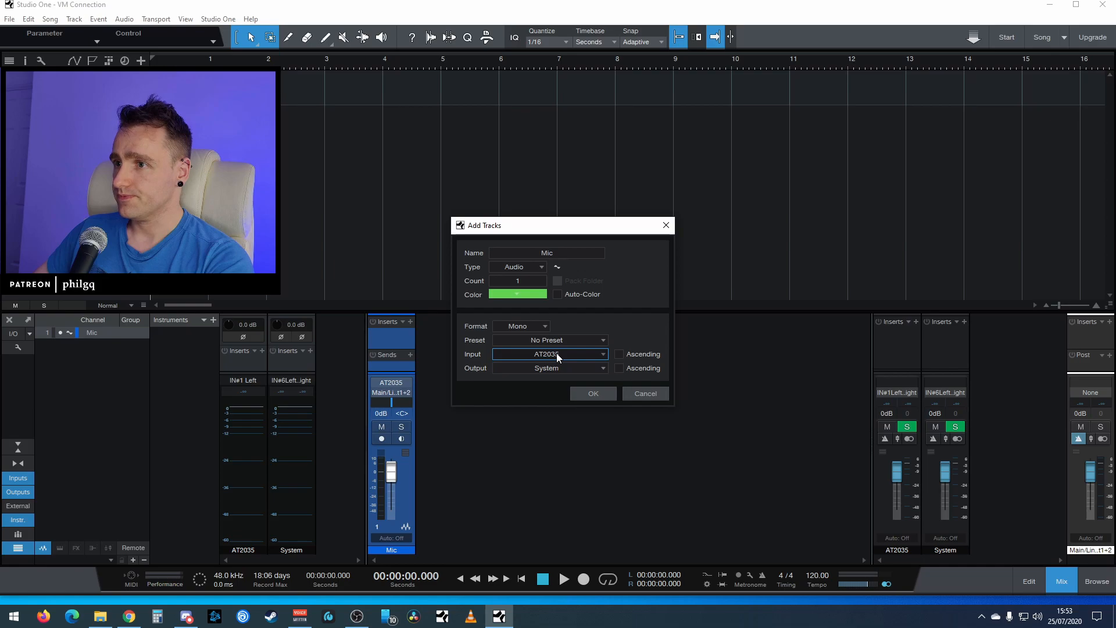
left_click(531, 326)
left_click(540, 349)
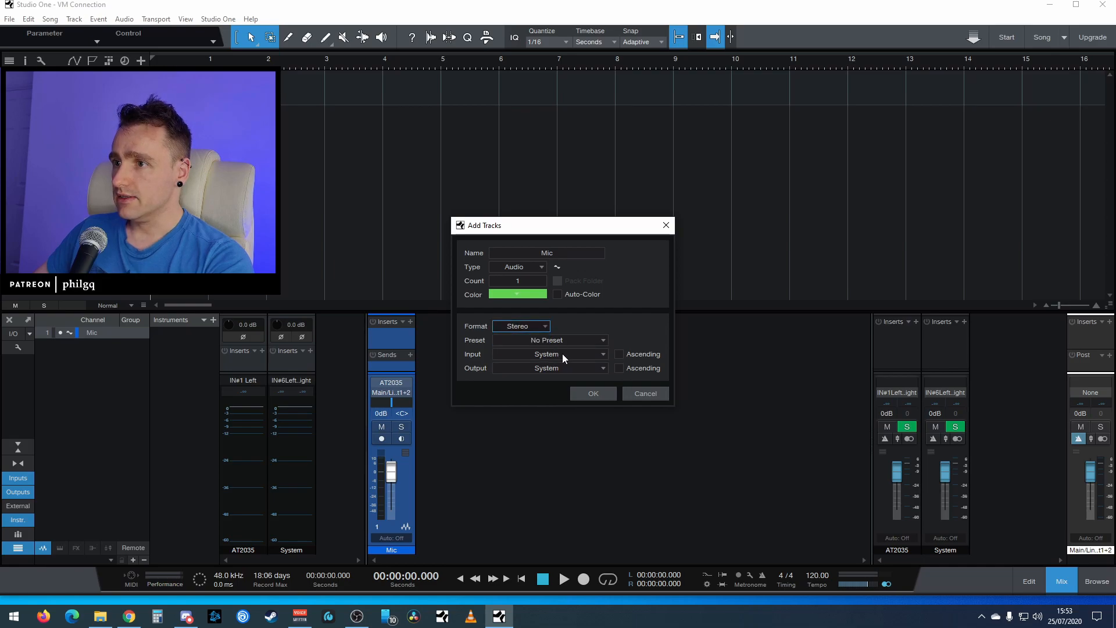
Check the stereo input choices, keep System as the input, and create the green track
left_click(562, 354)
left_click(561, 376)
left_click(556, 378)
left_click(559, 368)
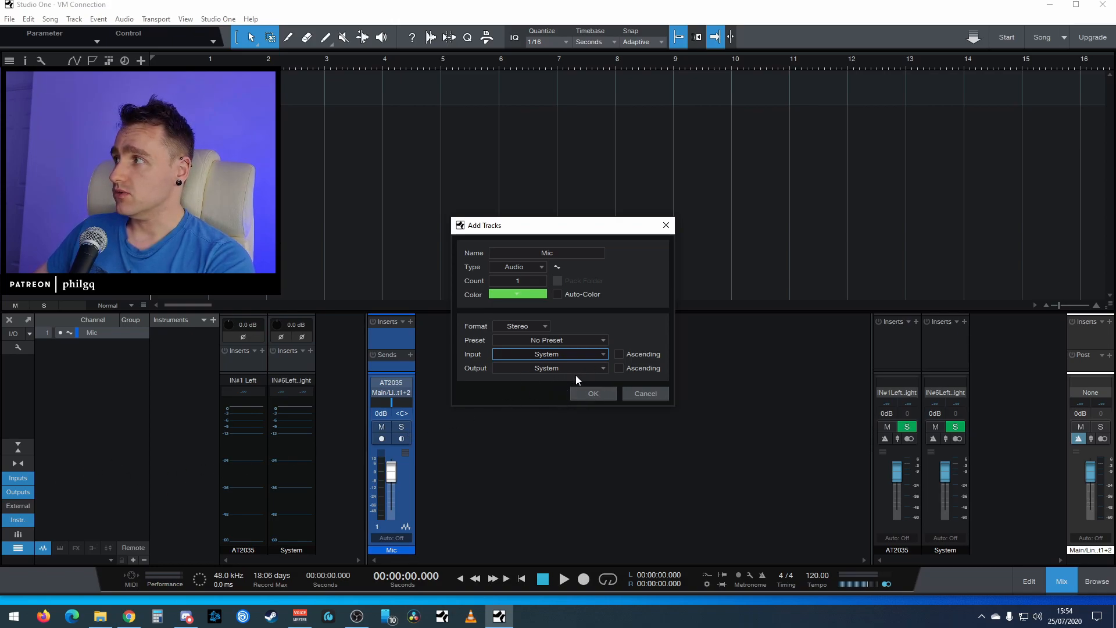
left_click(593, 393)
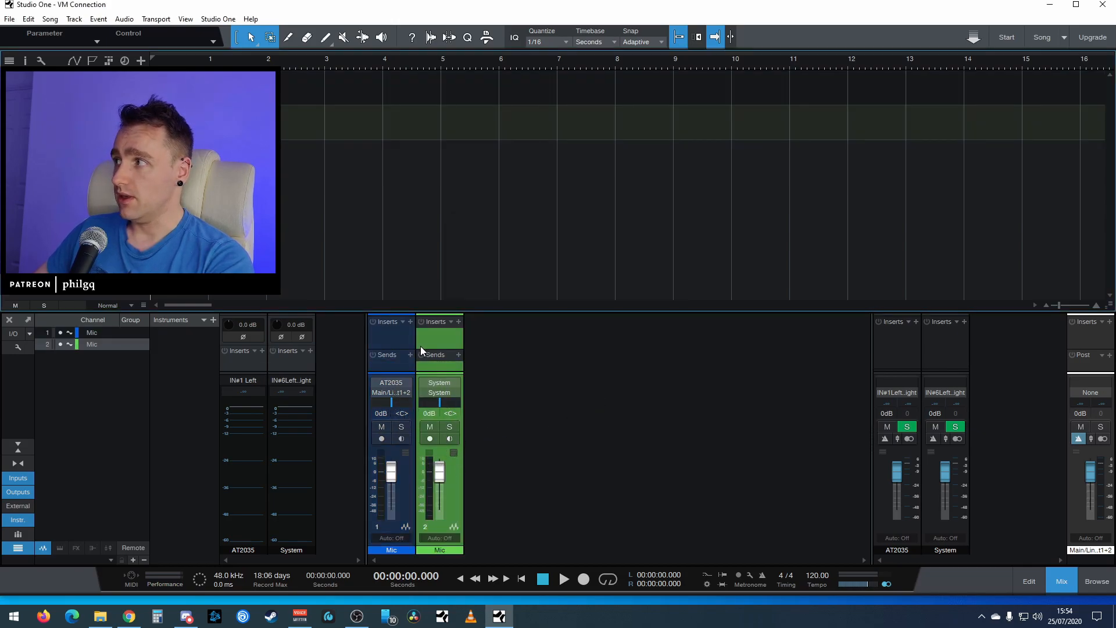
Keep AT2035 as the blue Mic track's input and route its output to AT2035
left_click(396, 382)
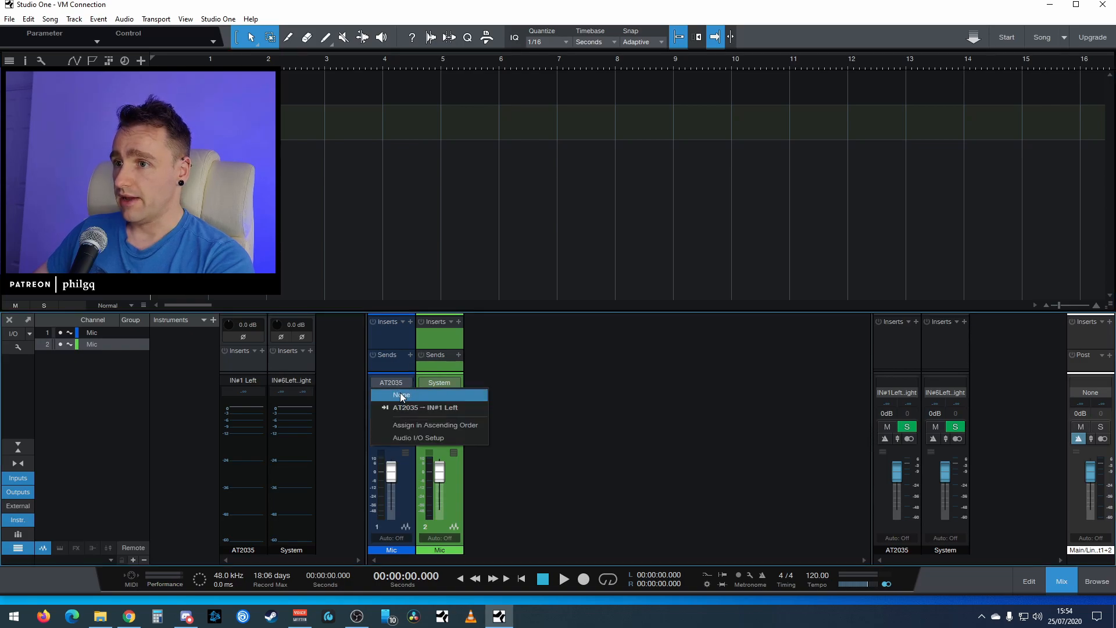
left_click(404, 409)
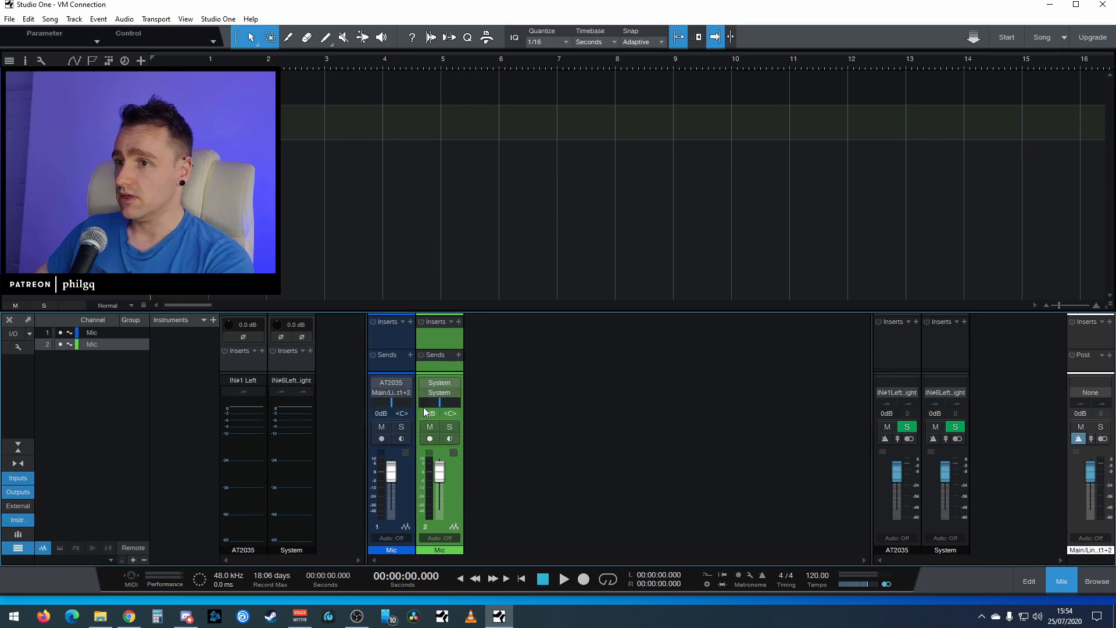
left_click(395, 393)
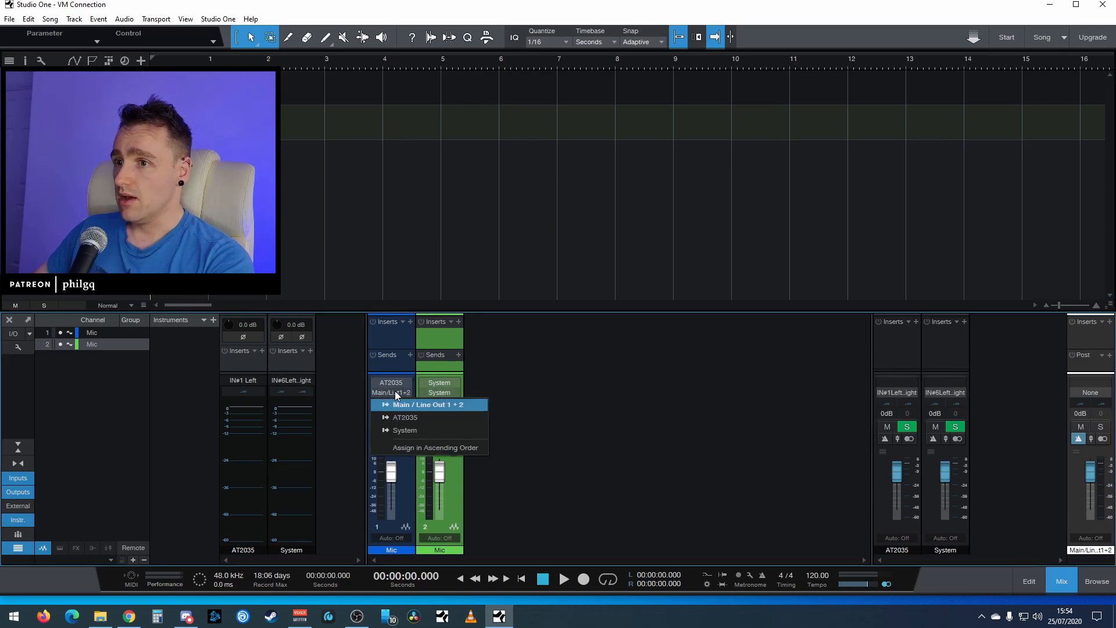
left_click(415, 418)
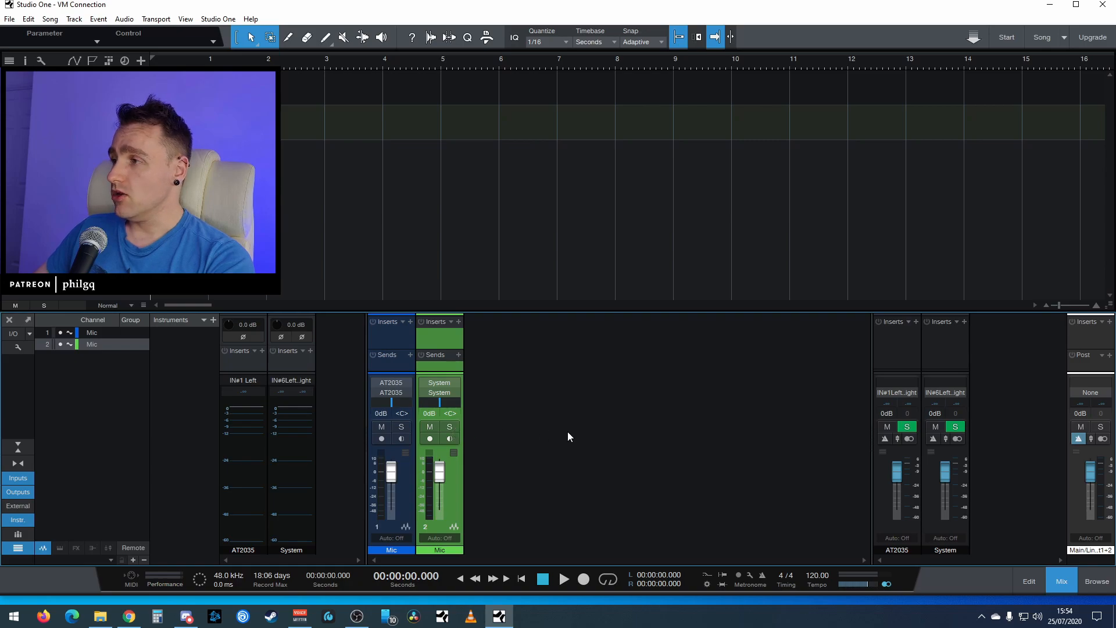
Open the song's output setup, toggle Cue mix on and off for the System and AT2035 outputs, and close the setup
right_click(23, 490)
left_click(56, 490)
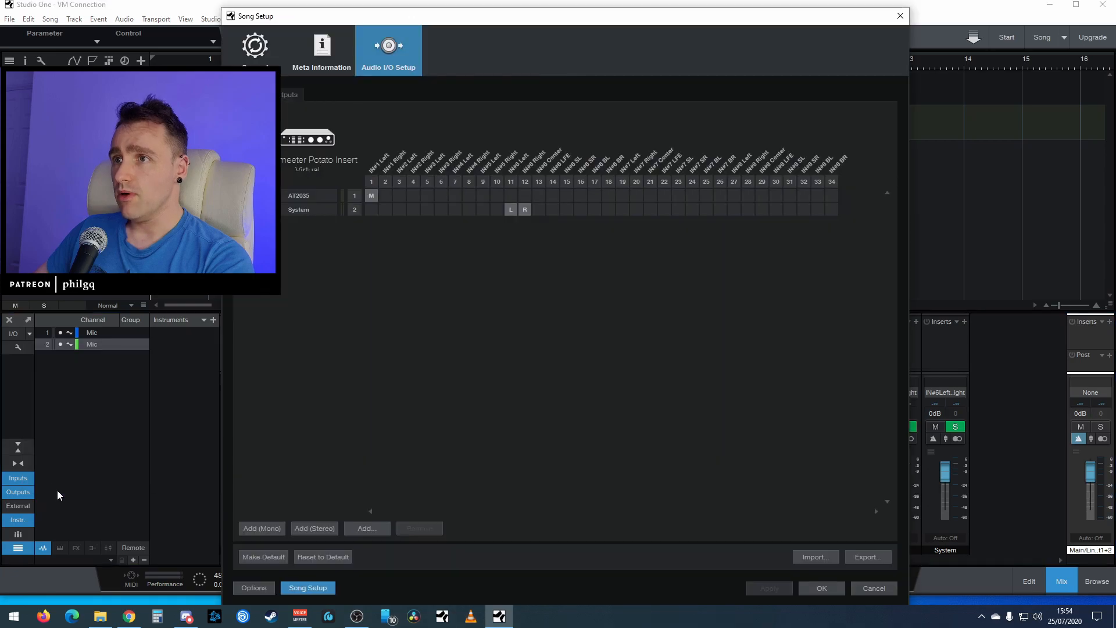
left_click(291, 95)
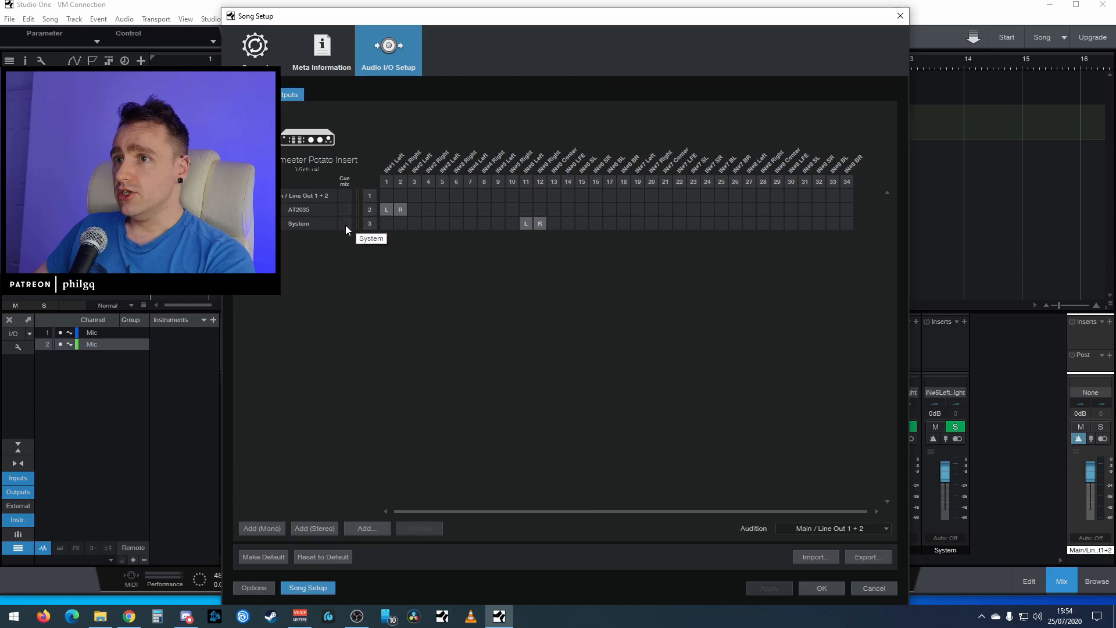
left_click(345, 225)
left_click(344, 209)
left_click(345, 223)
left_click(345, 209)
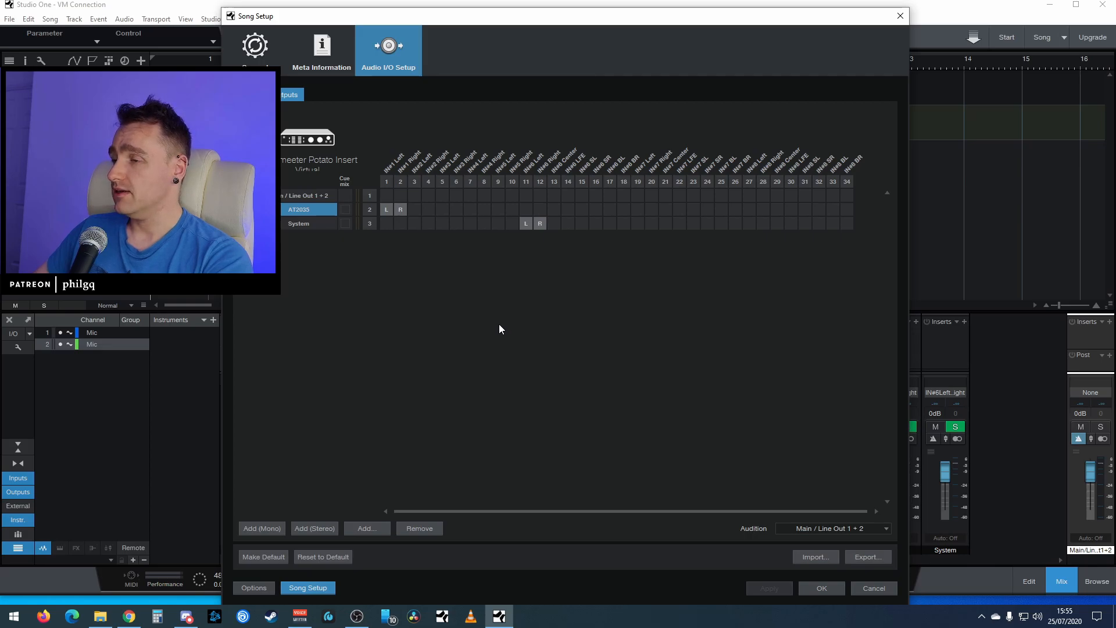
left_click(821, 589)
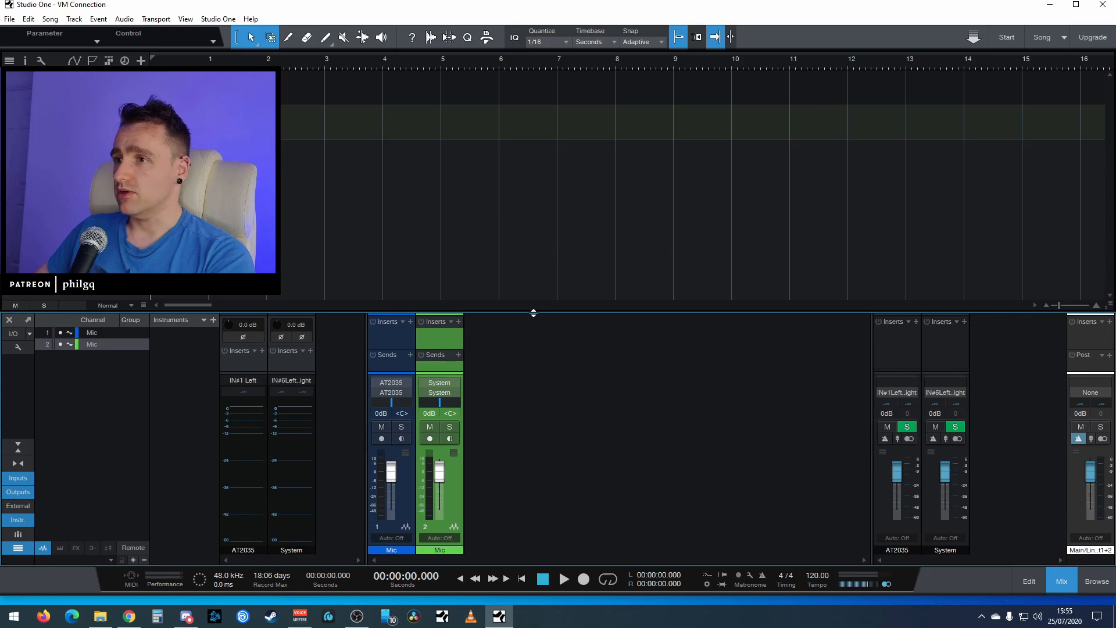
Enlarge the mix console to fill the arrangement area and enable input monitoring on the blue Mic track
left_click_drag(533, 312, 476, 51)
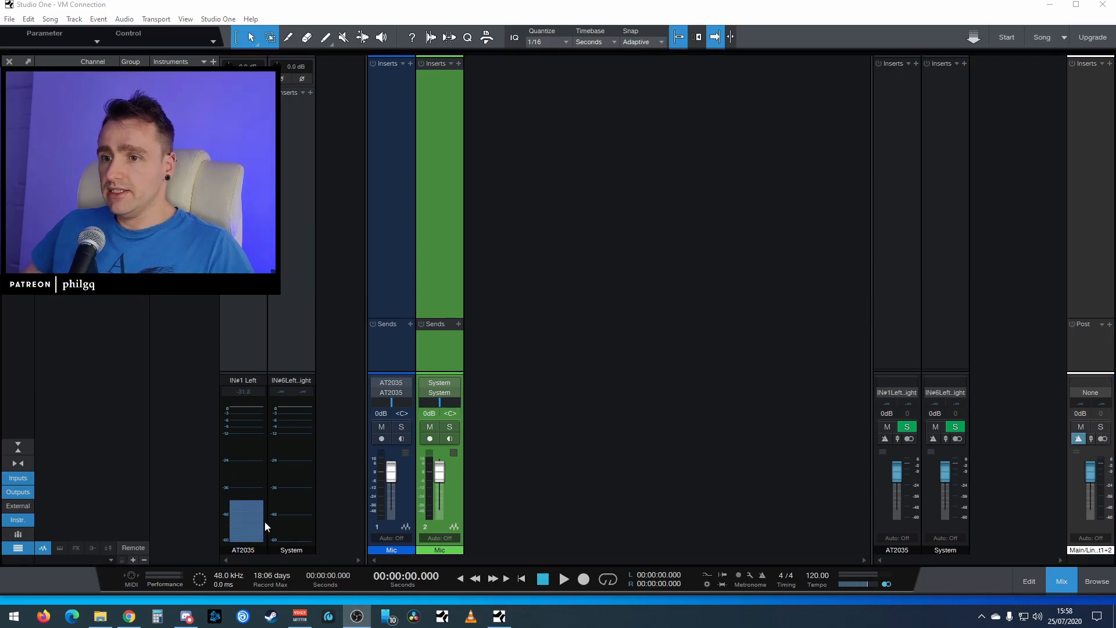
mouse_move(260, 511)
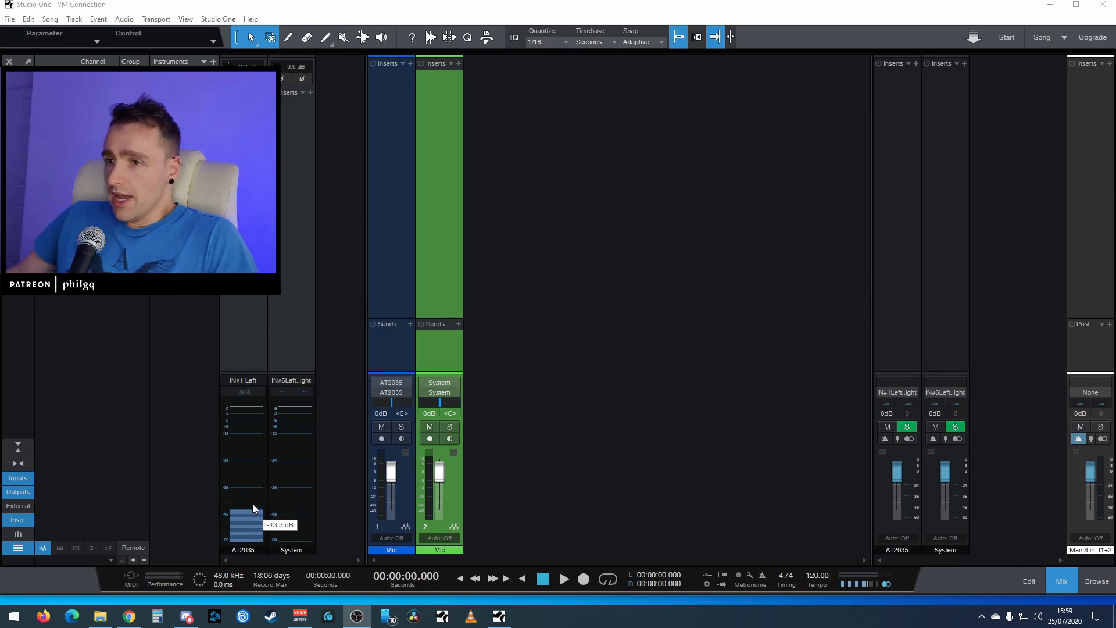
left_click(400, 437)
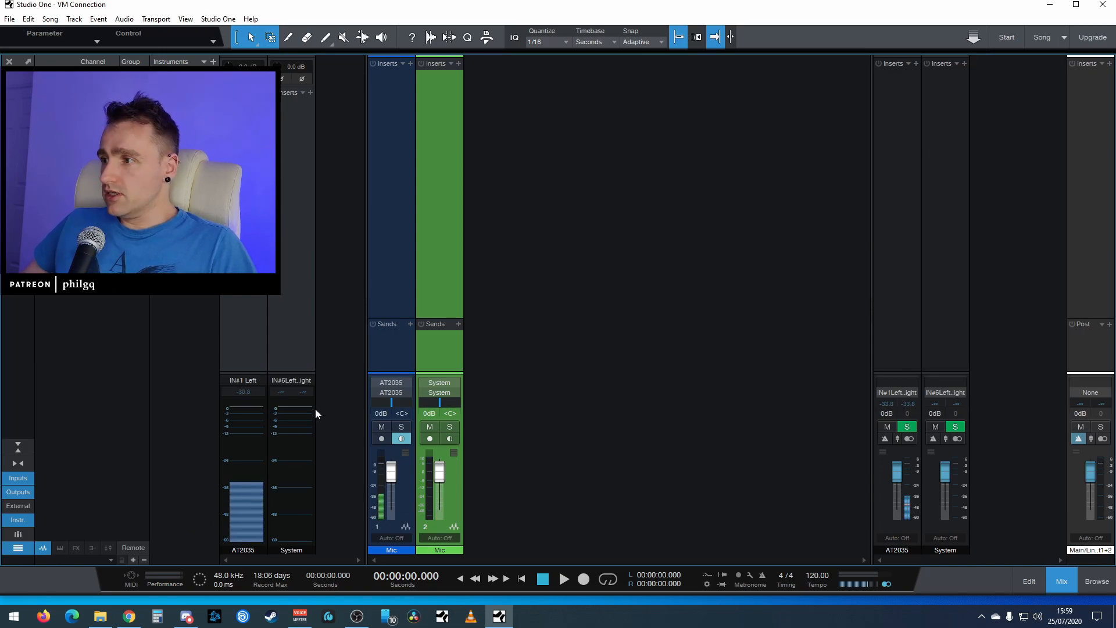
Switch to Voicemeeter Potato to check the AT2035 strip's stereo meters and return to Studio One
left_click(303, 620)
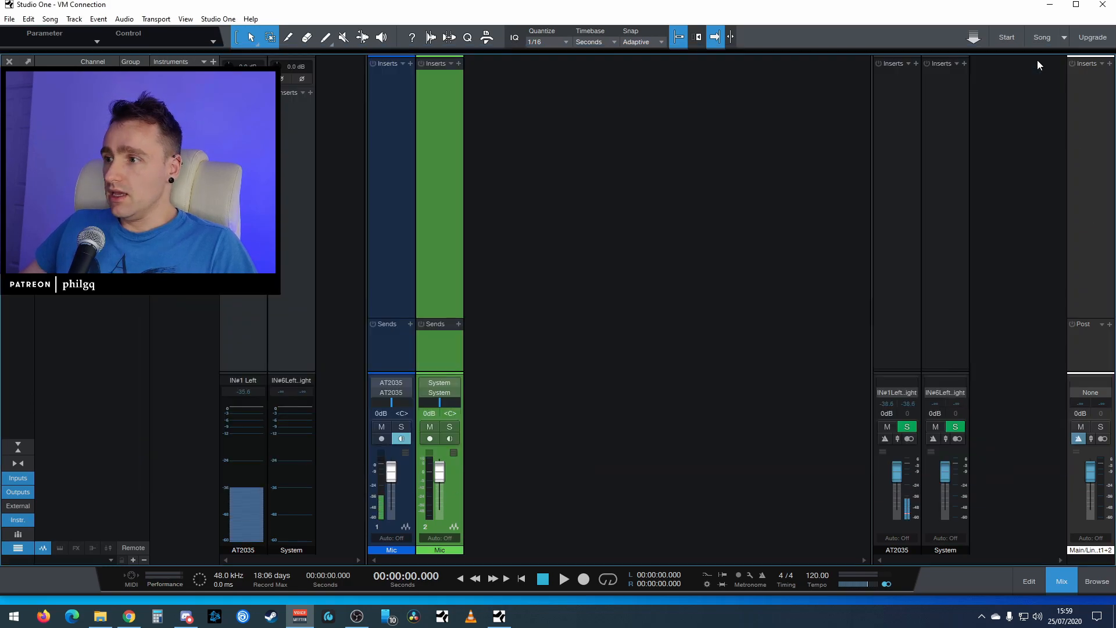
left_click(1038, 59)
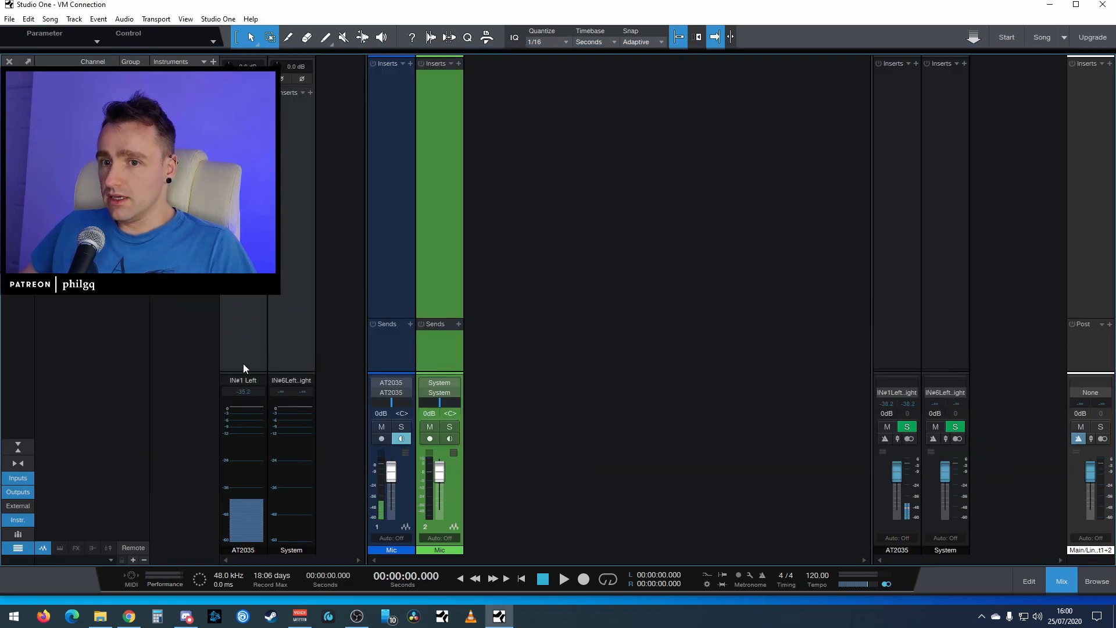
Open the song's output setup and clear the AT2035 output's IN#1 Left and Right assignment
right_click(19, 491)
left_click(41, 483)
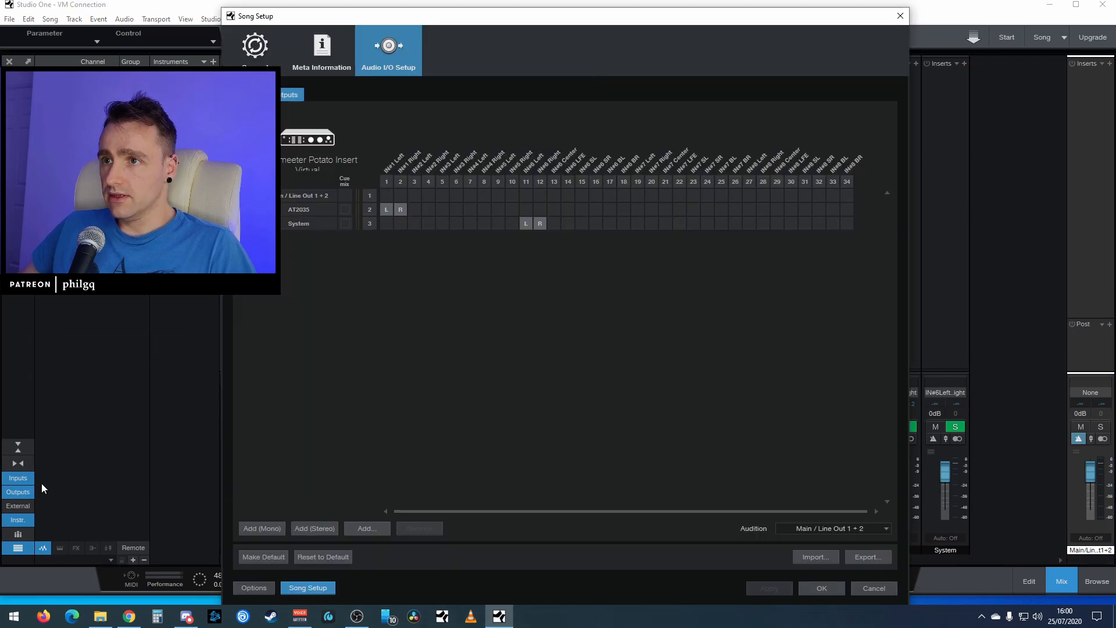
left_click(390, 211)
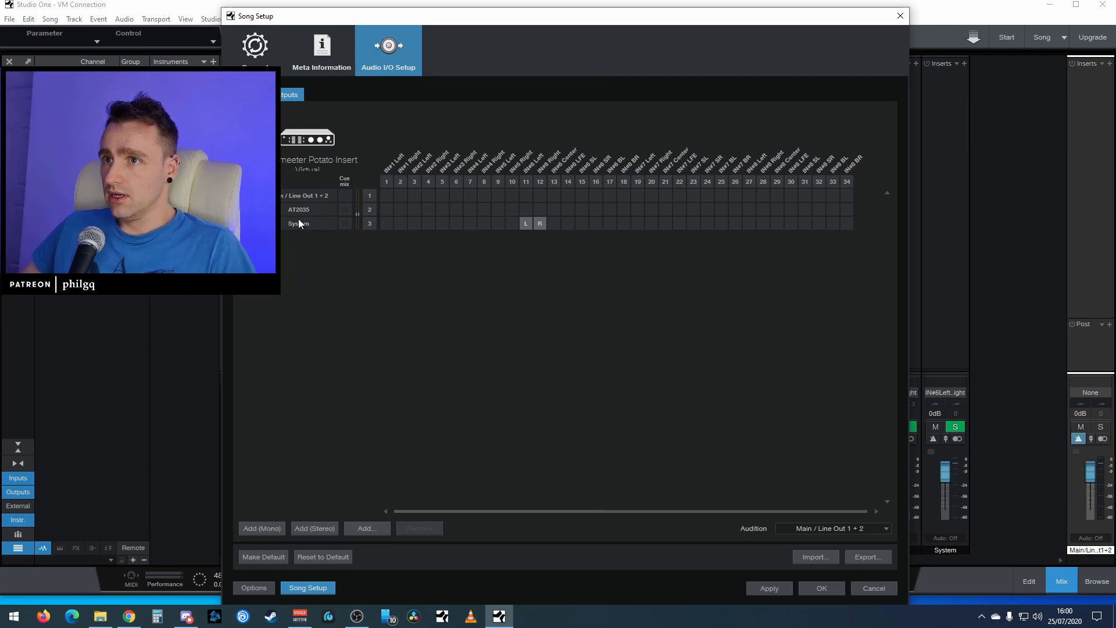
Add a mono output named AT2035 Mono assigned to IN#1 Left, apply it, and close the setup
left_click(271, 529)
double_click(297, 237)
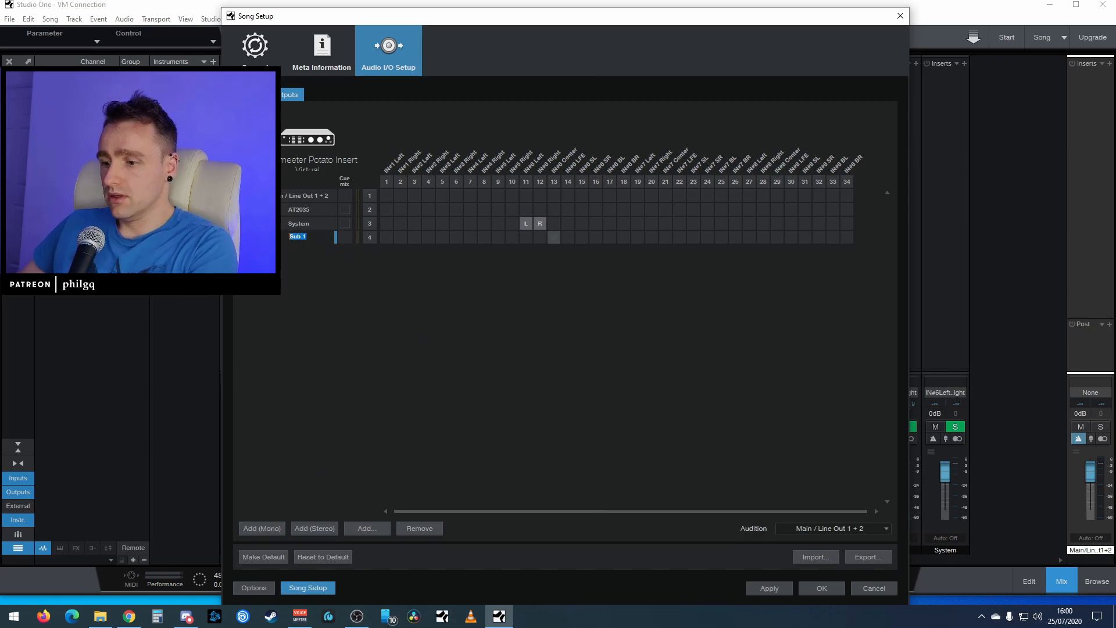
type("AT2035 Mono")
key("Return")
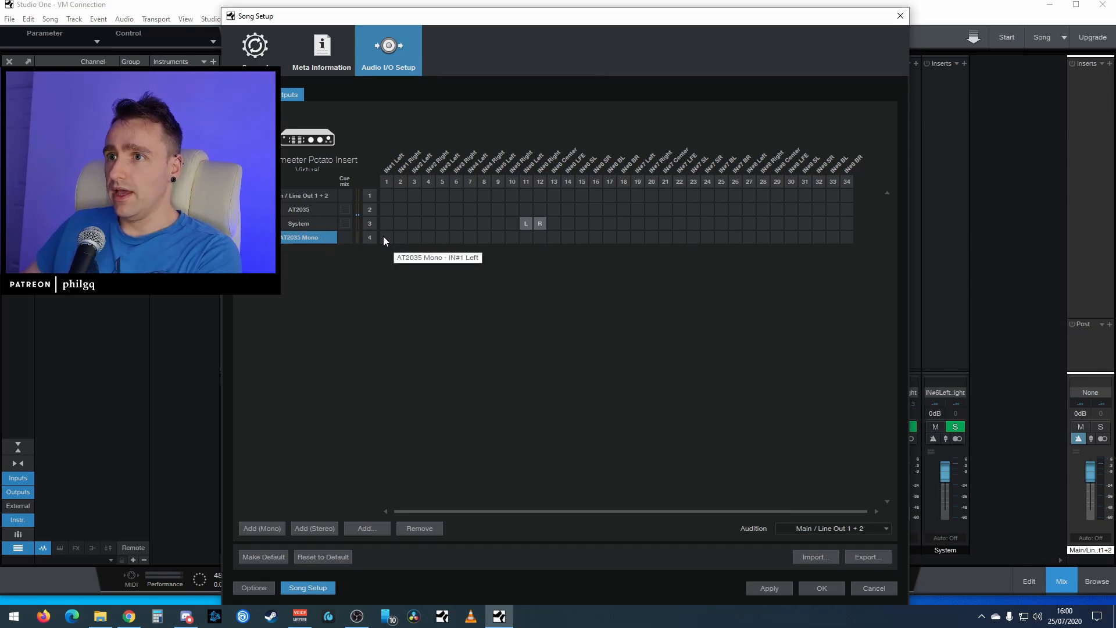
left_click(769, 588)
left_click(820, 589)
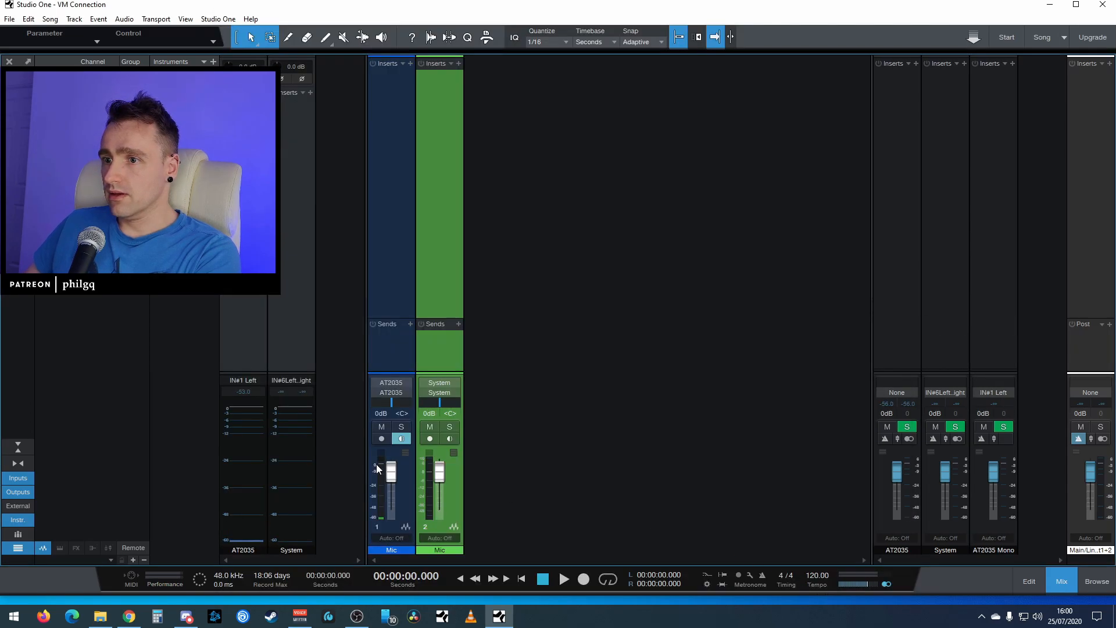
Route the blue Mic track's output to AT2035 Mono and check the AT2035 meters in Voicemeeter Potato
left_click(395, 394)
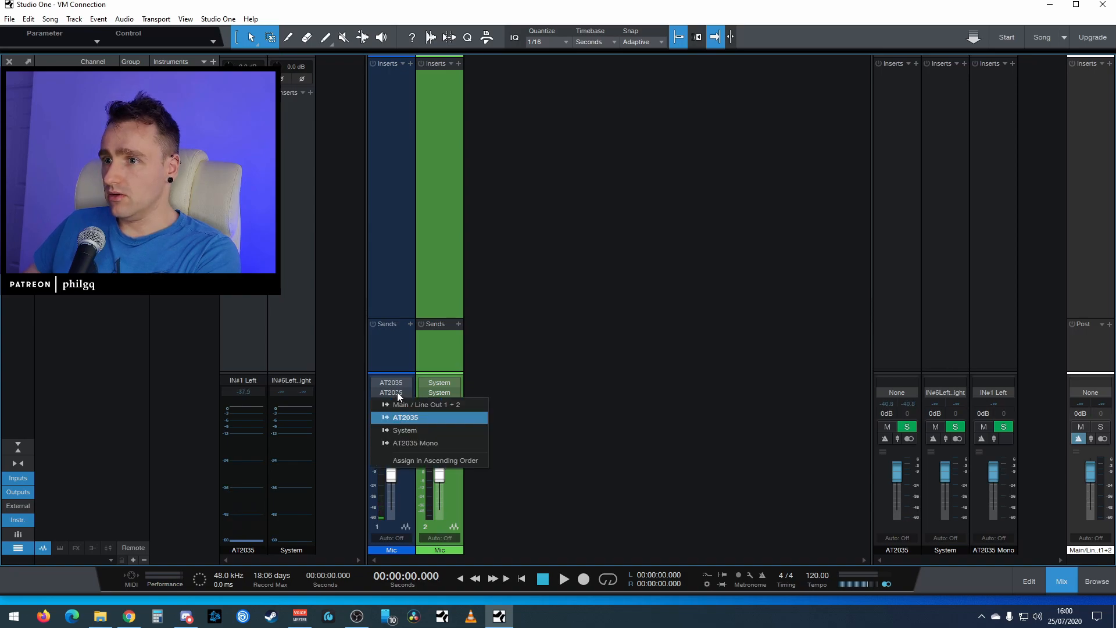
left_click(413, 442)
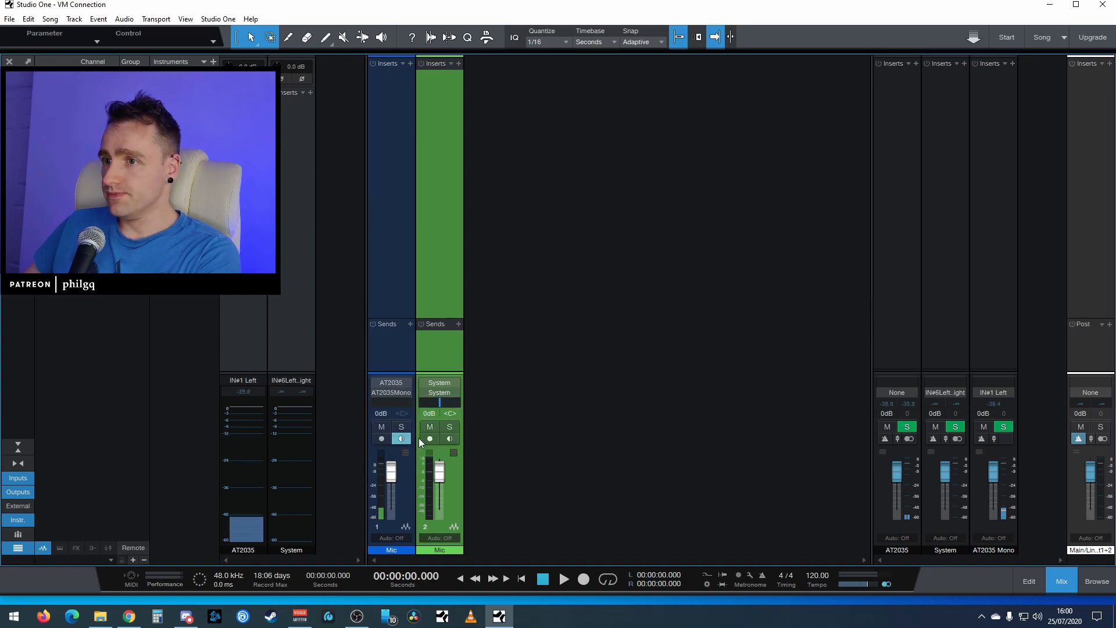
left_click(298, 613)
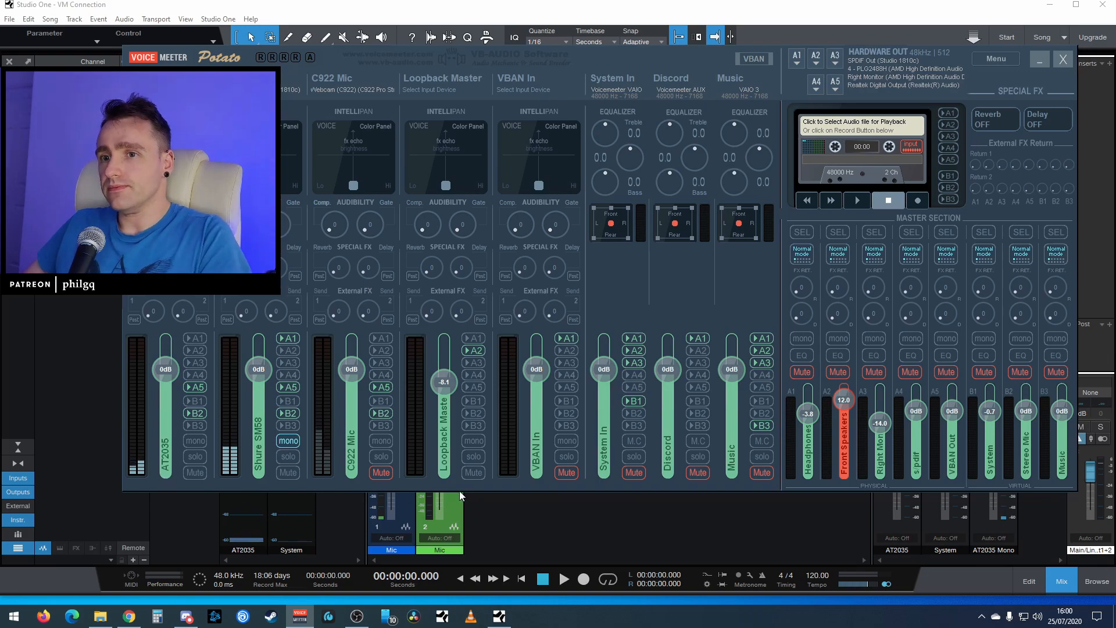
left_click(1040, 61)
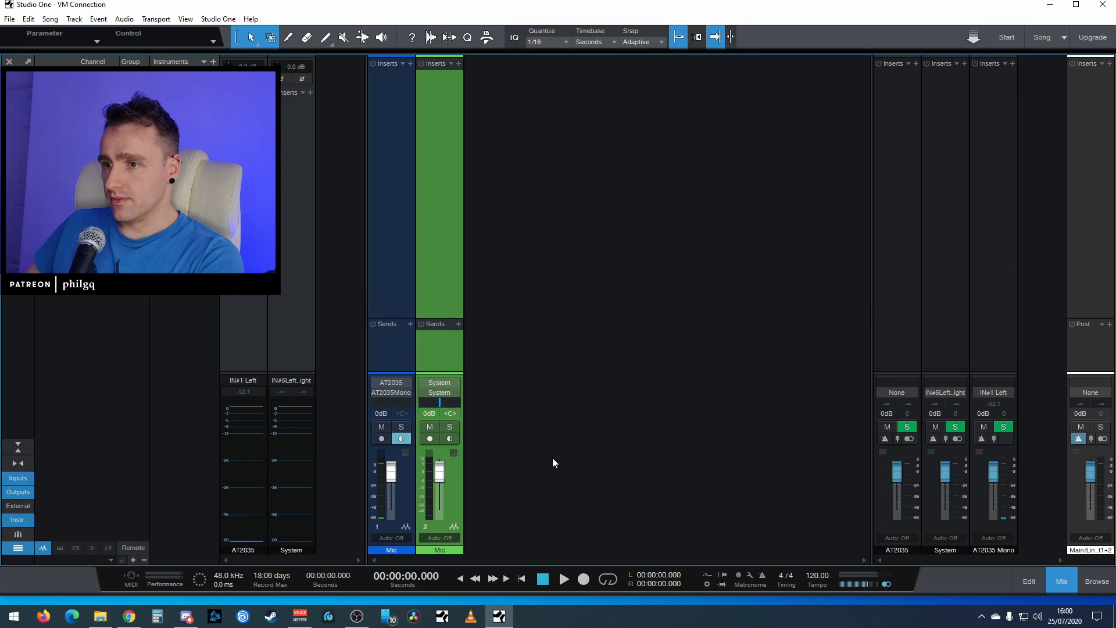
In the output setup, assign AT2035 to IN#1 Left and Right and AT2035 Mono to IN#4 Left, and apply the changes
right_click(21, 495)
left_click(54, 491)
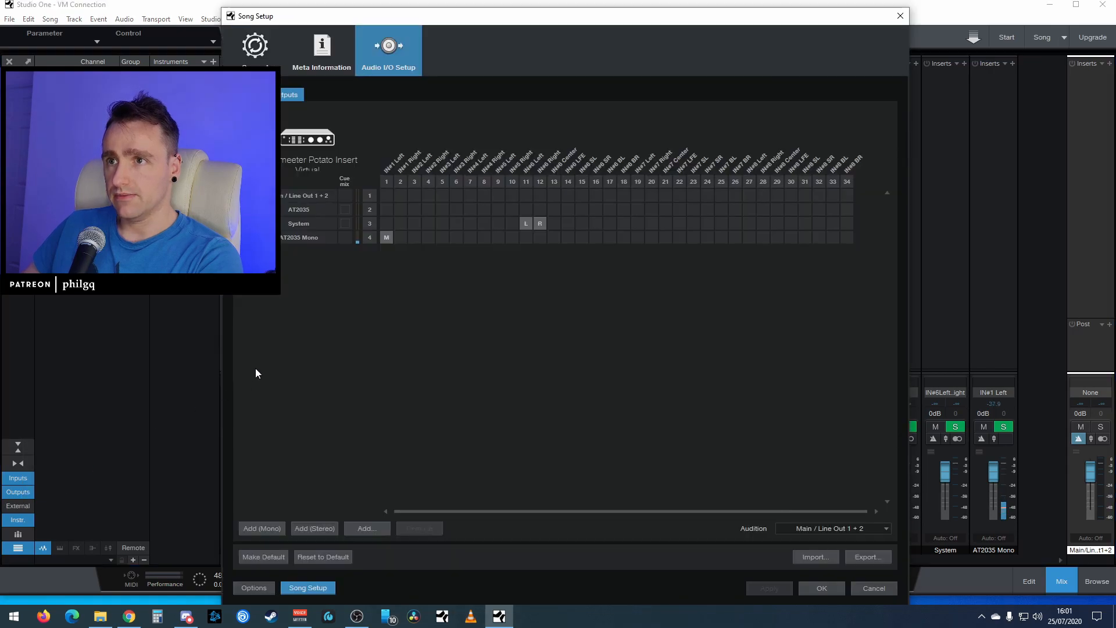
left_click(385, 210)
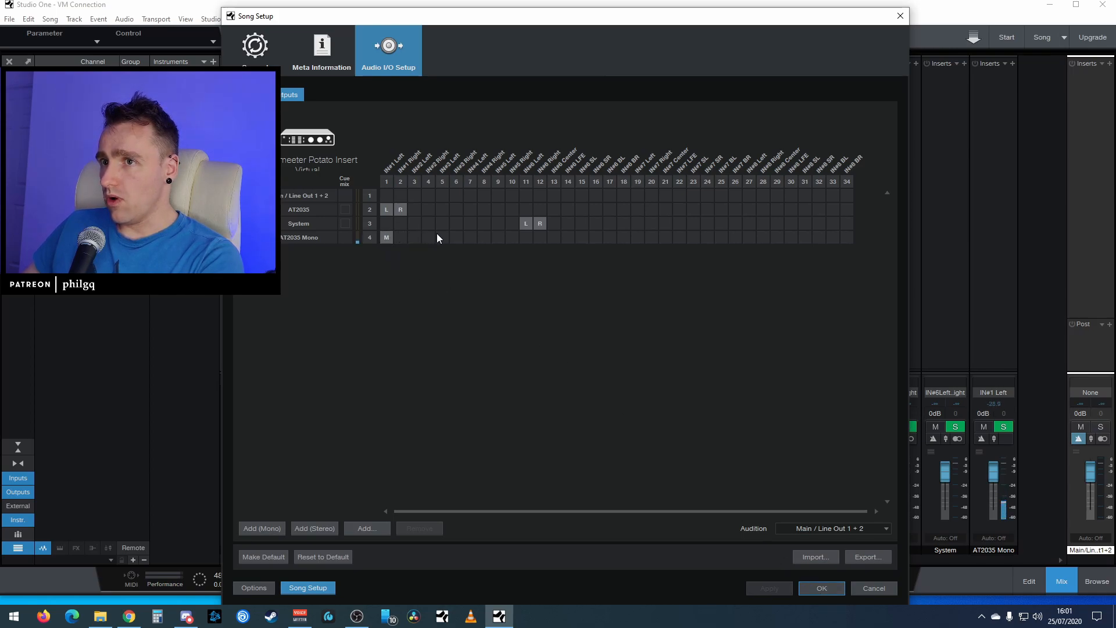
left_click(469, 238)
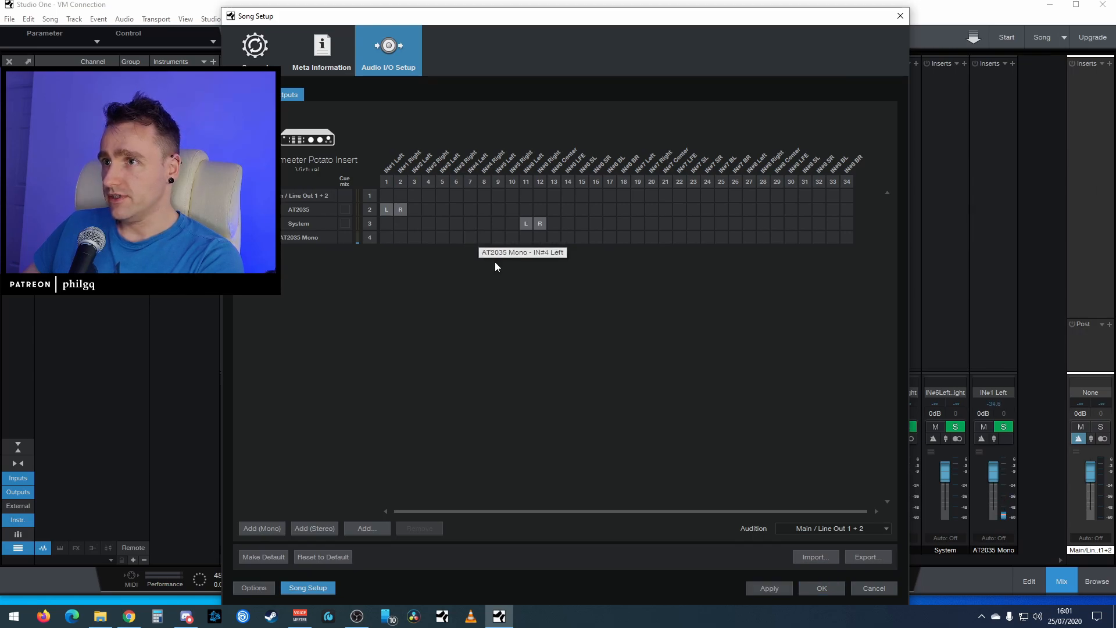
left_click(781, 587)
left_click(824, 588)
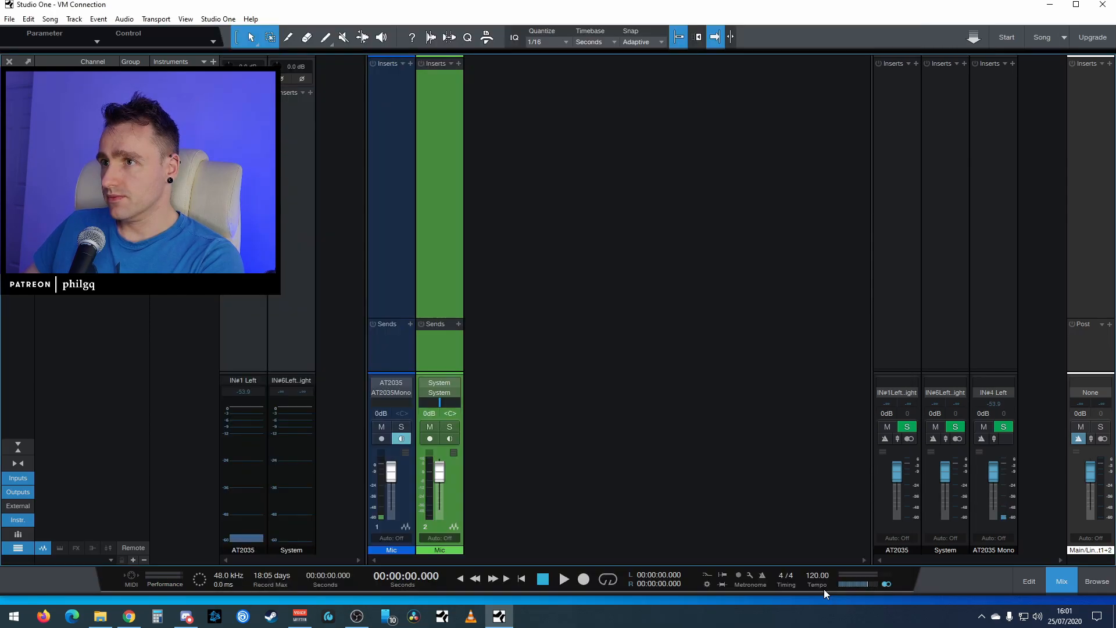
Route the blue Mic track's output to AT2035 and check the AT2035 meters in Voicemeeter Potato
left_click(394, 391)
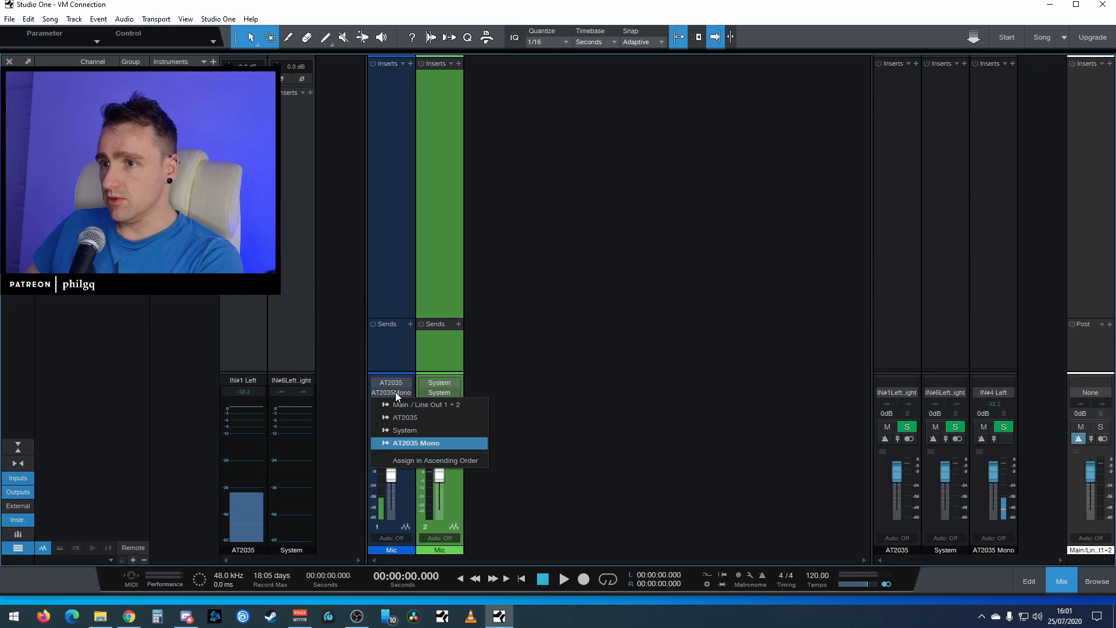
left_click(420, 420)
left_click(302, 618)
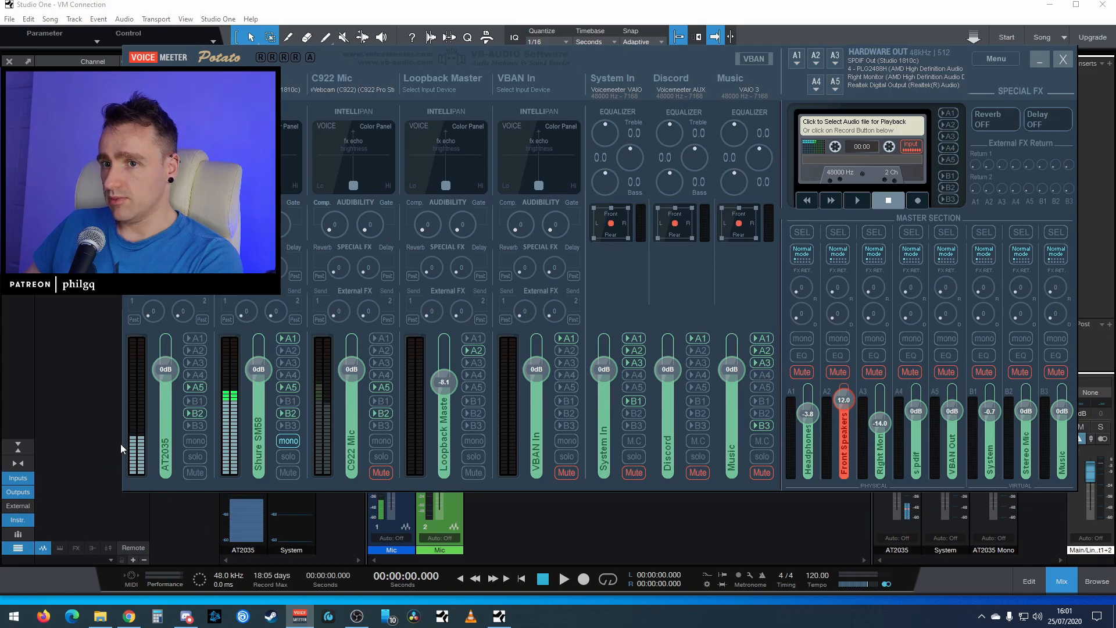
left_click(302, 618)
Shrink the mix console in height to uncover the arrangement area and its track list
right_click(567, 371)
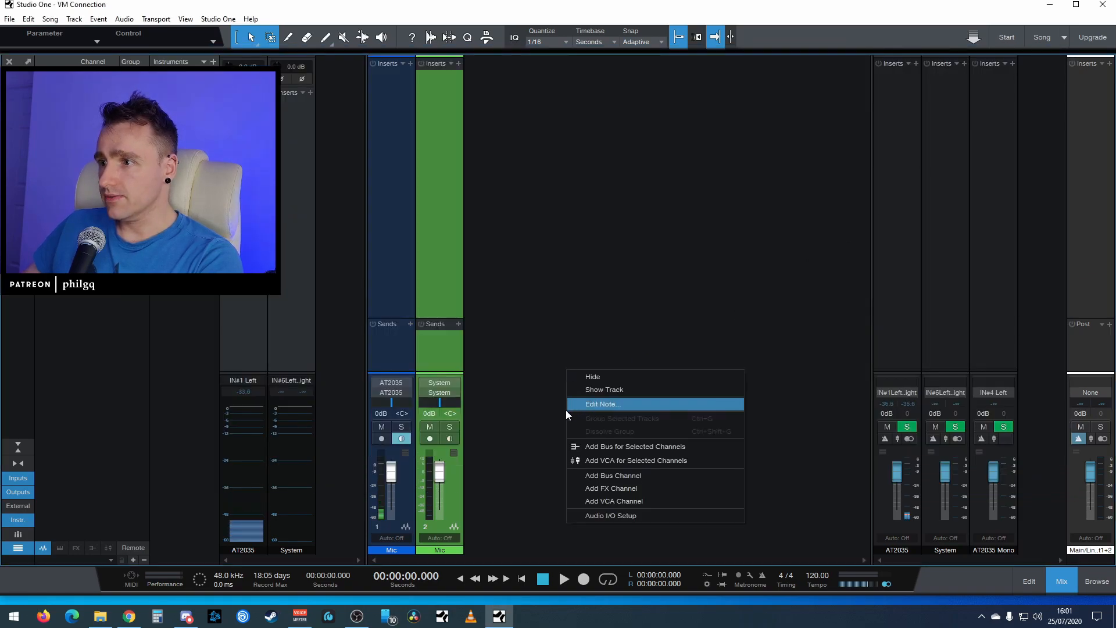
left_click(532, 309)
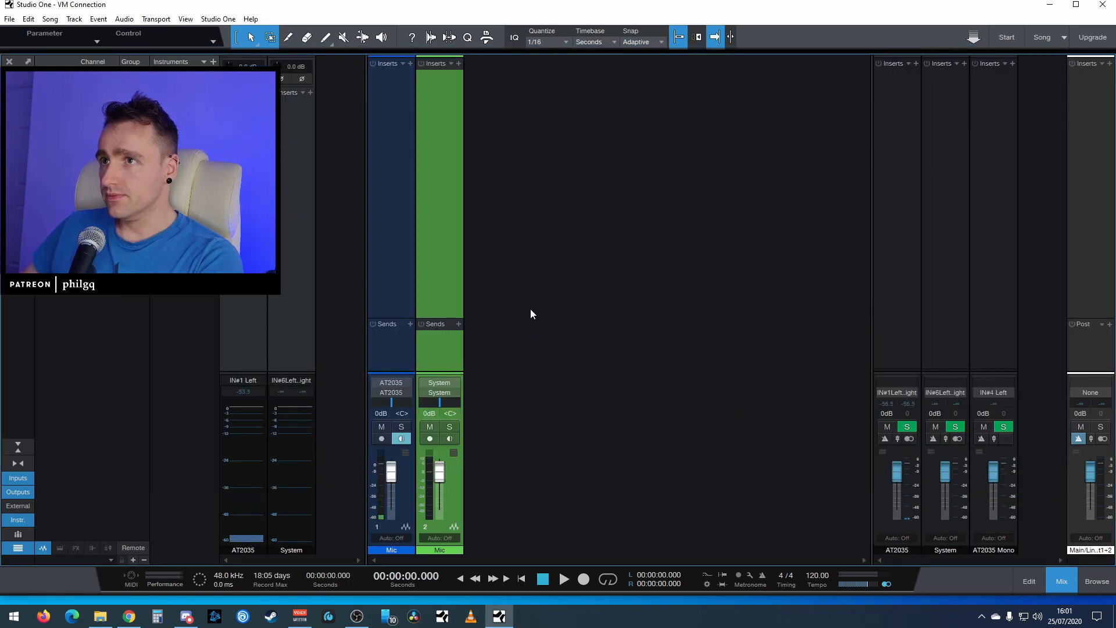
left_click_drag(518, 57, 513, 252)
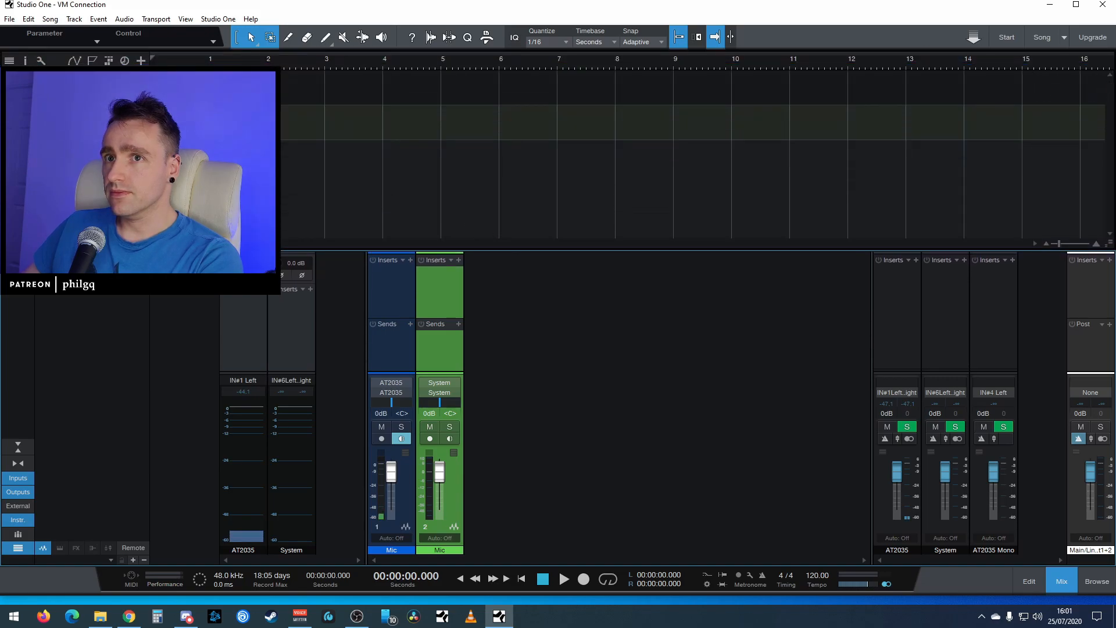
Add a green mono audio track named Mic with input AT2035 and output AT2035 Mono
right_click(73, 193)
left_click(107, 202)
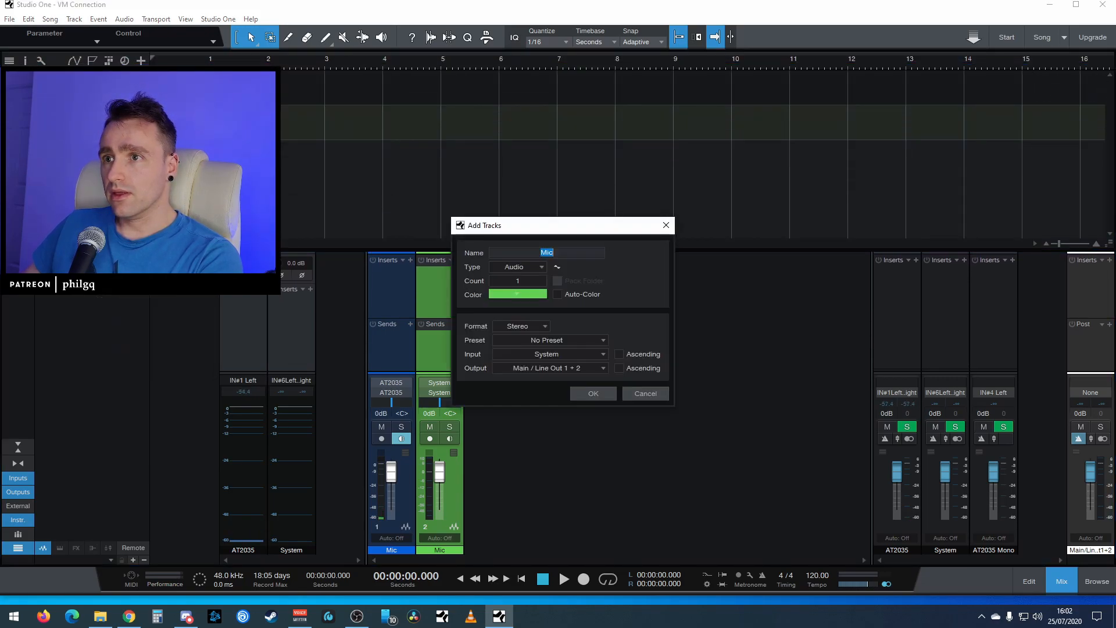
left_click(545, 326)
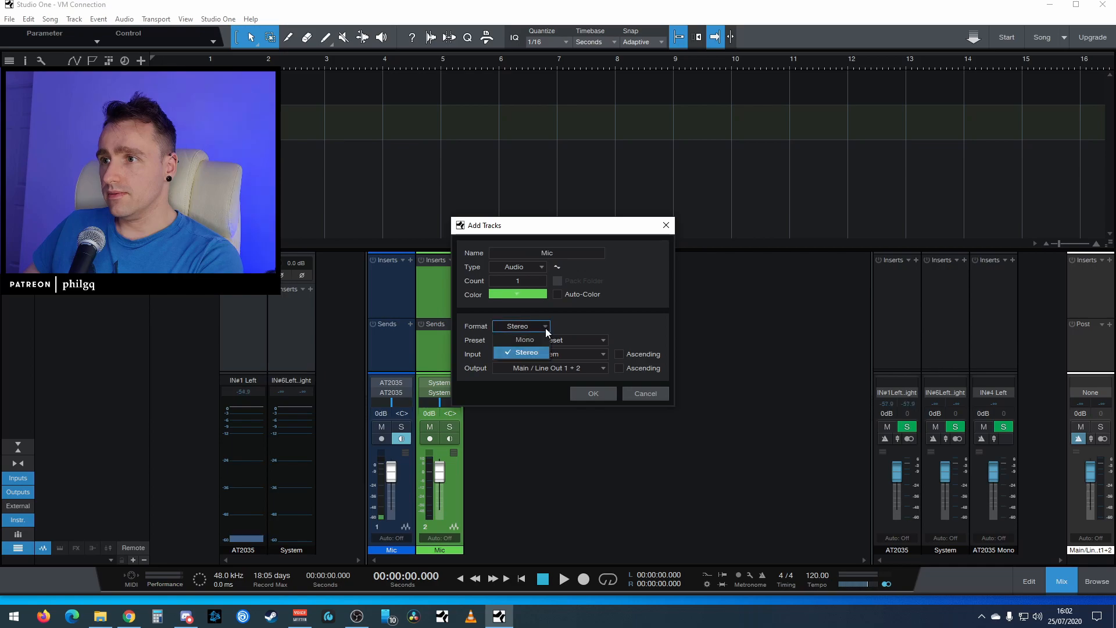
left_click(539, 338)
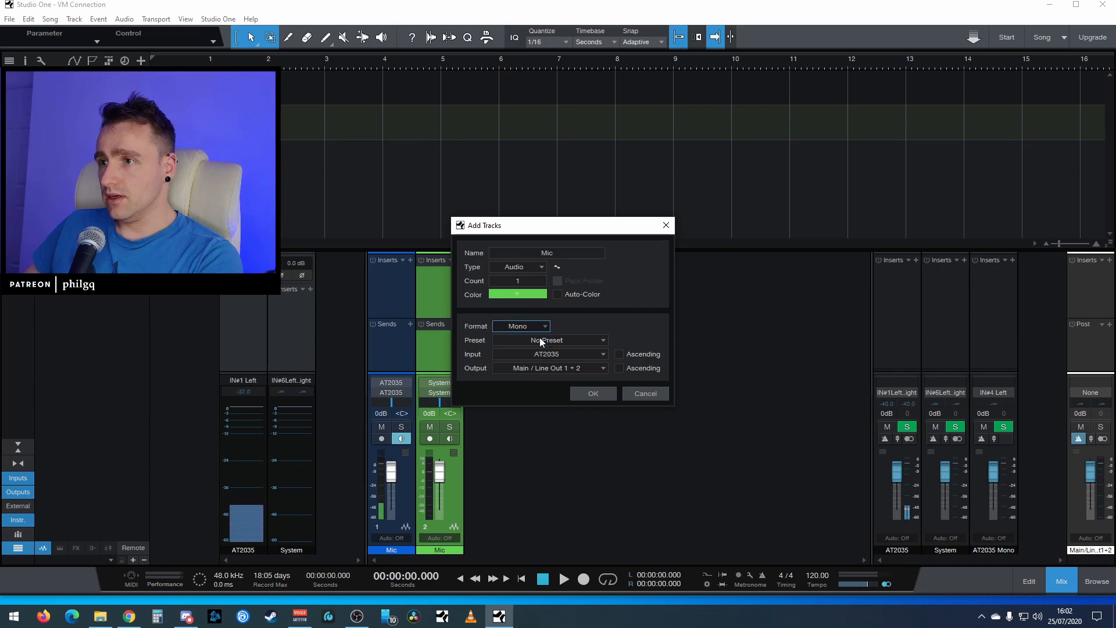
left_click(579, 341)
left_click(573, 351)
left_click(574, 354)
left_click(582, 368)
left_click(583, 368)
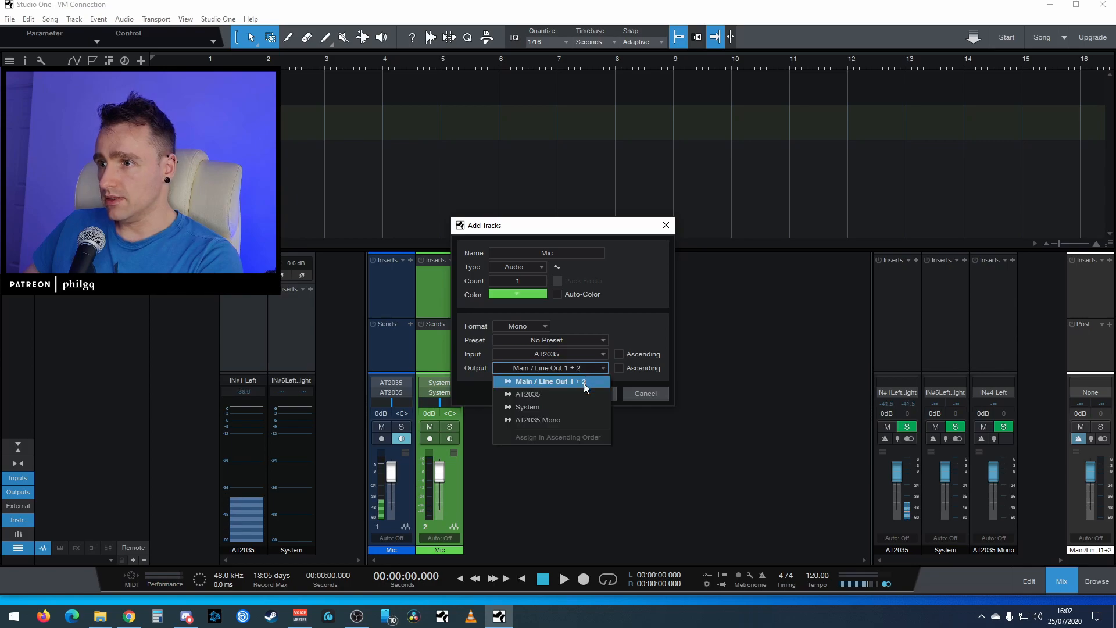
left_click(577, 418)
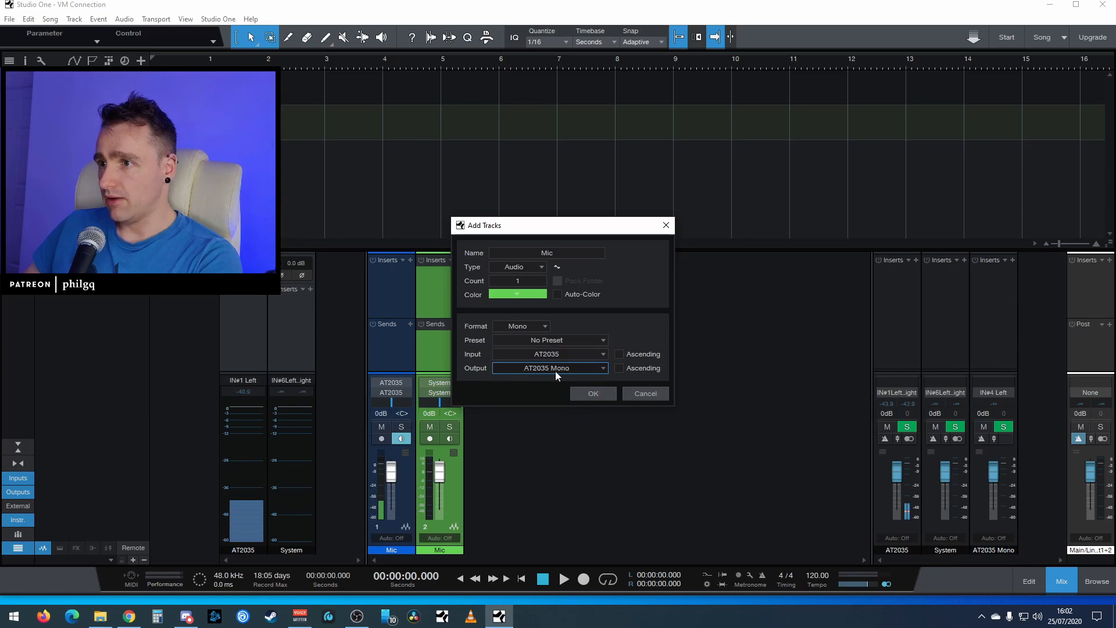
left_click(588, 397)
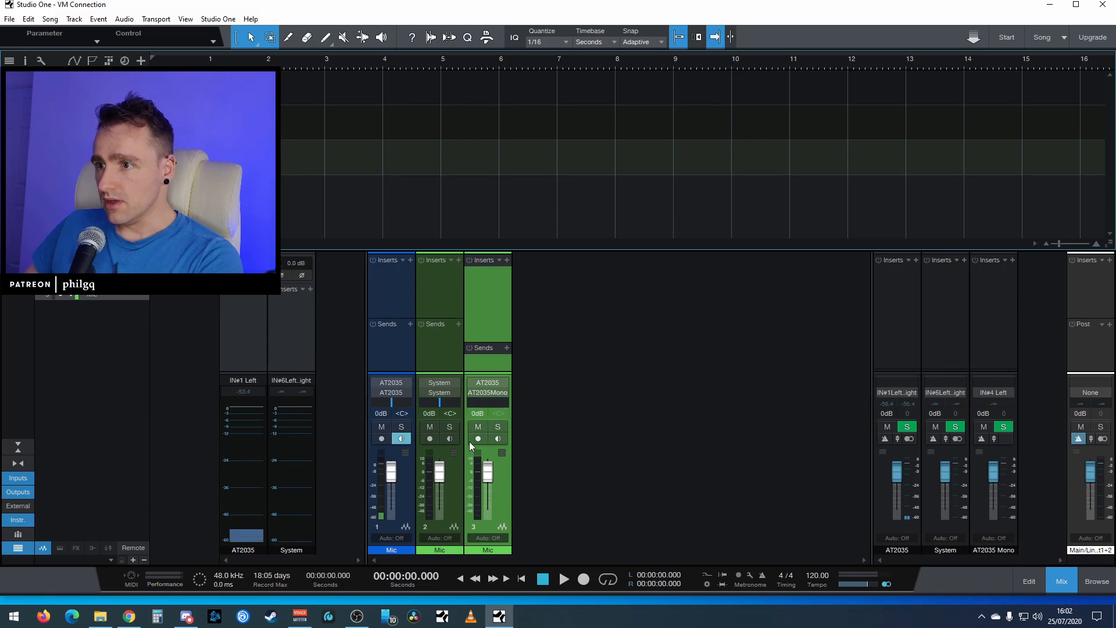
Enable input monitoring on the new mono Mic track and activate the in4 Left patch insert in Voicemeeter Potato's system settings
left_click(498, 438)
key("alt+Tab")
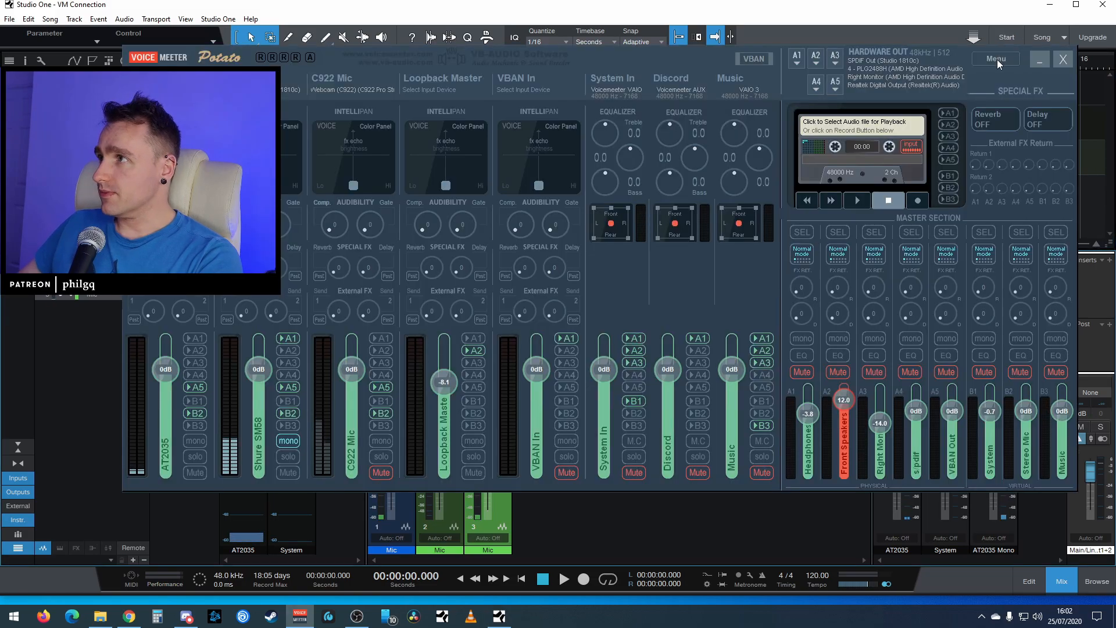
left_click(996, 58)
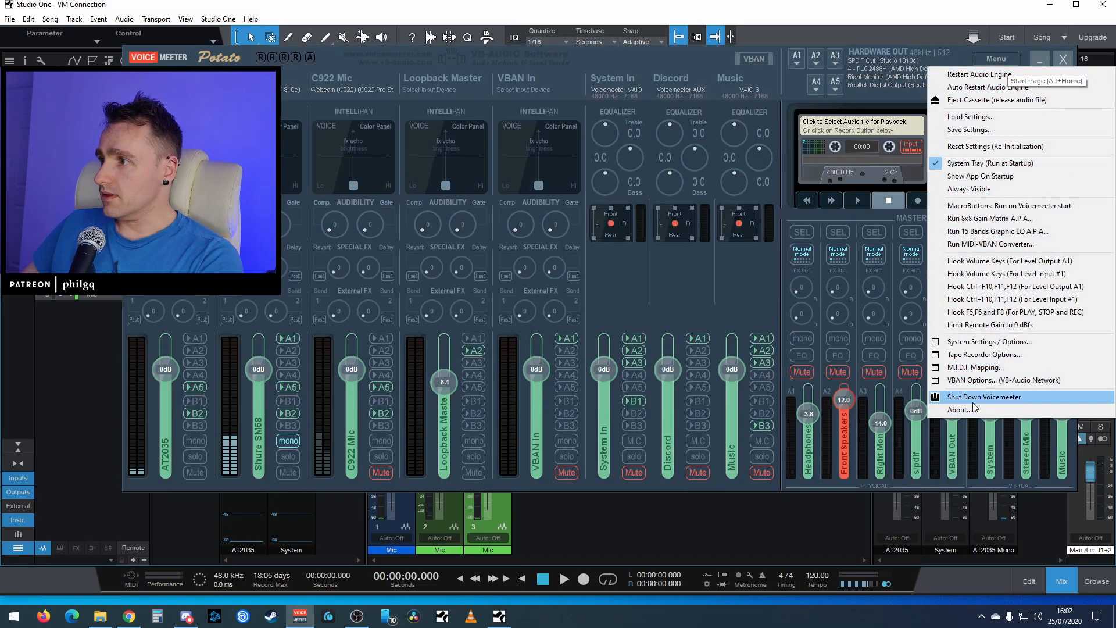
left_click(968, 342)
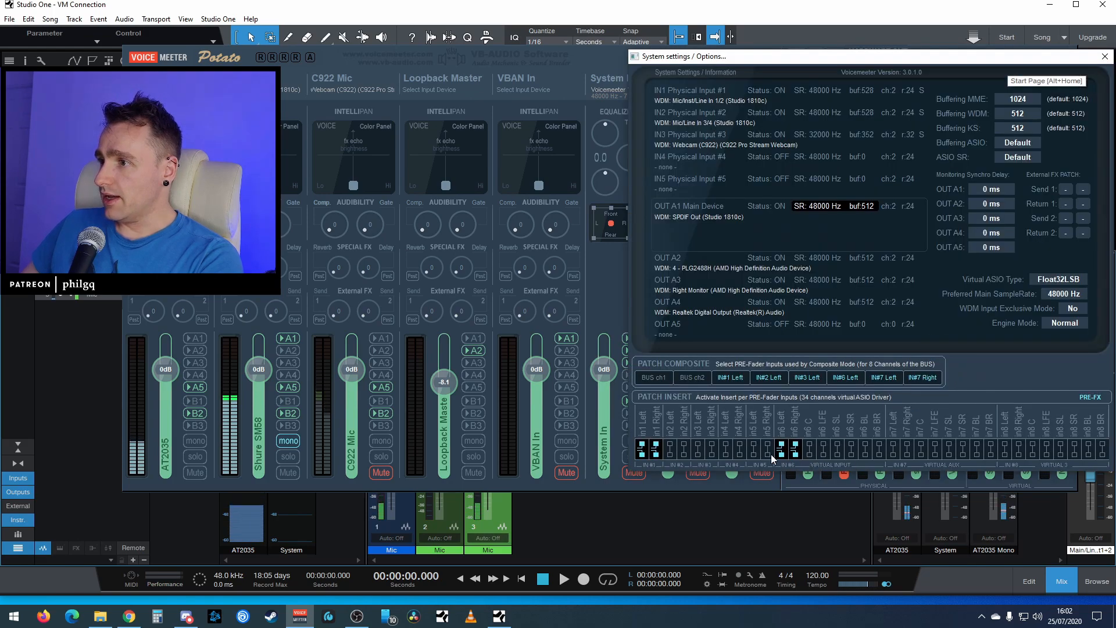
left_click(726, 452)
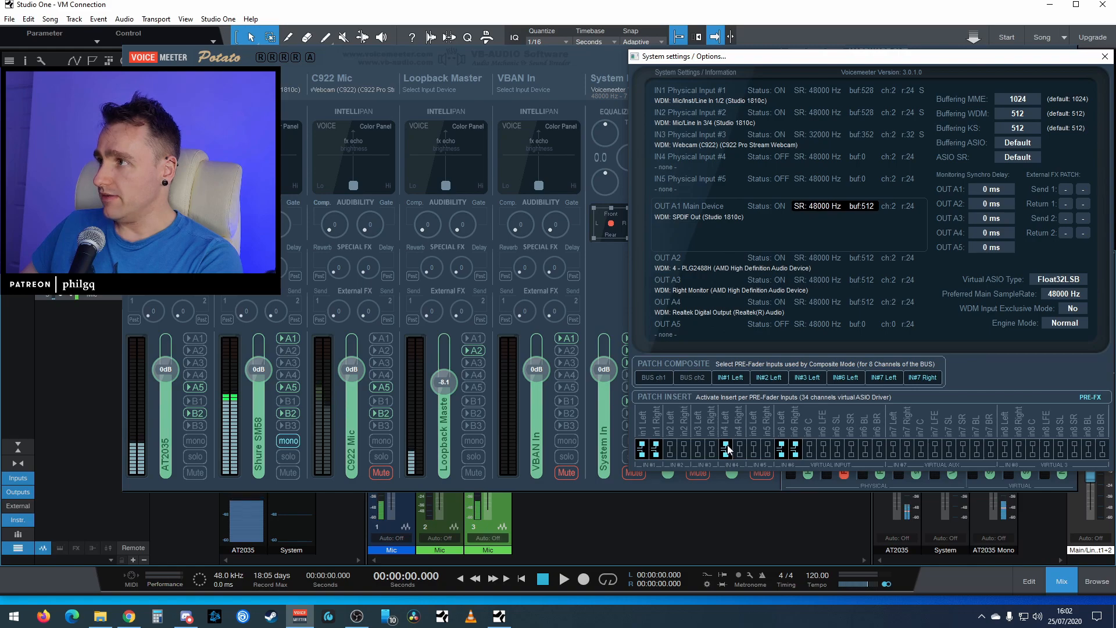
Move the system settings window aside, check the Loopback Master strip's meters, and return to Studio One
left_click_drag(901, 60, 760, 71)
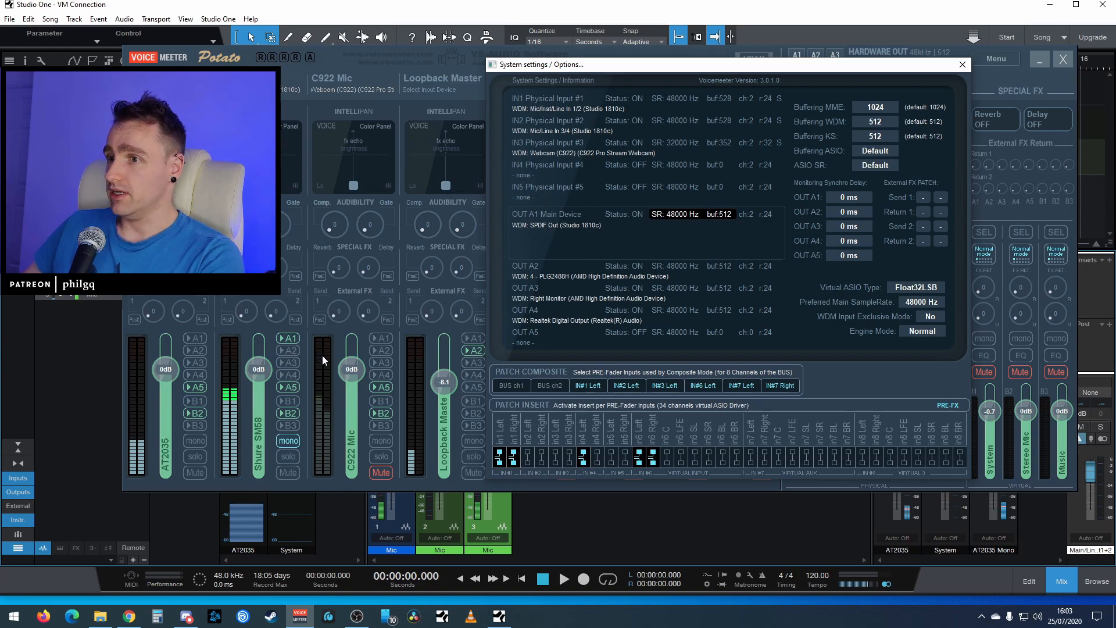
left_click(483, 451)
left_click(474, 441)
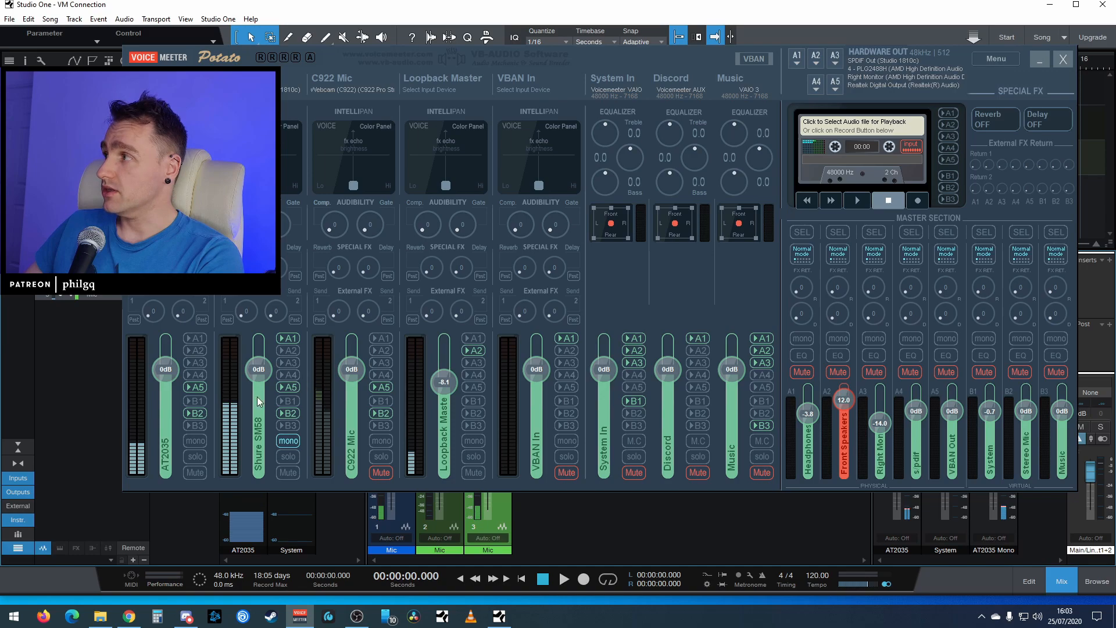
left_click(1039, 61)
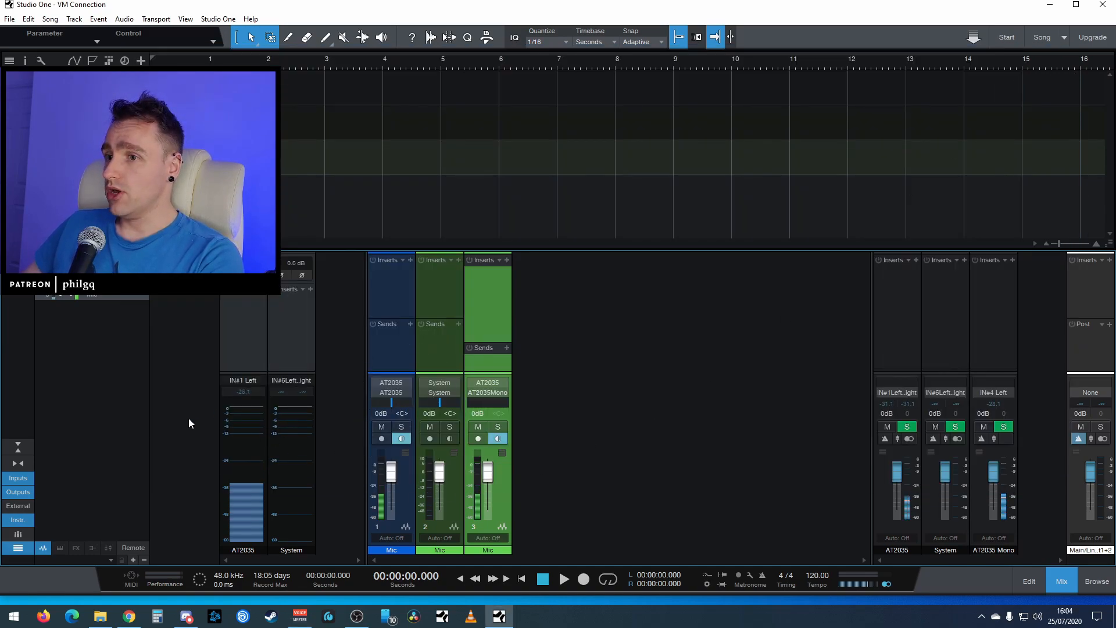
Review the output and input channel assignments of the Voicemeeter Potato insert in the Audio I/O Setup
mouse_move(229, 429)
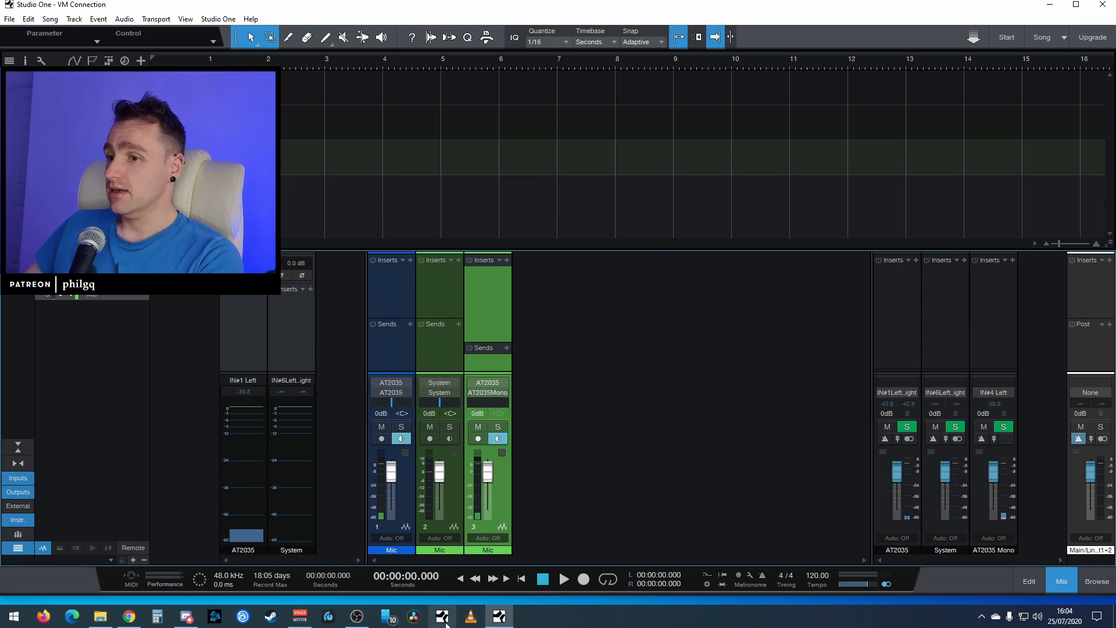
left_click(18, 492)
left_click(18, 495)
right_click(23, 491)
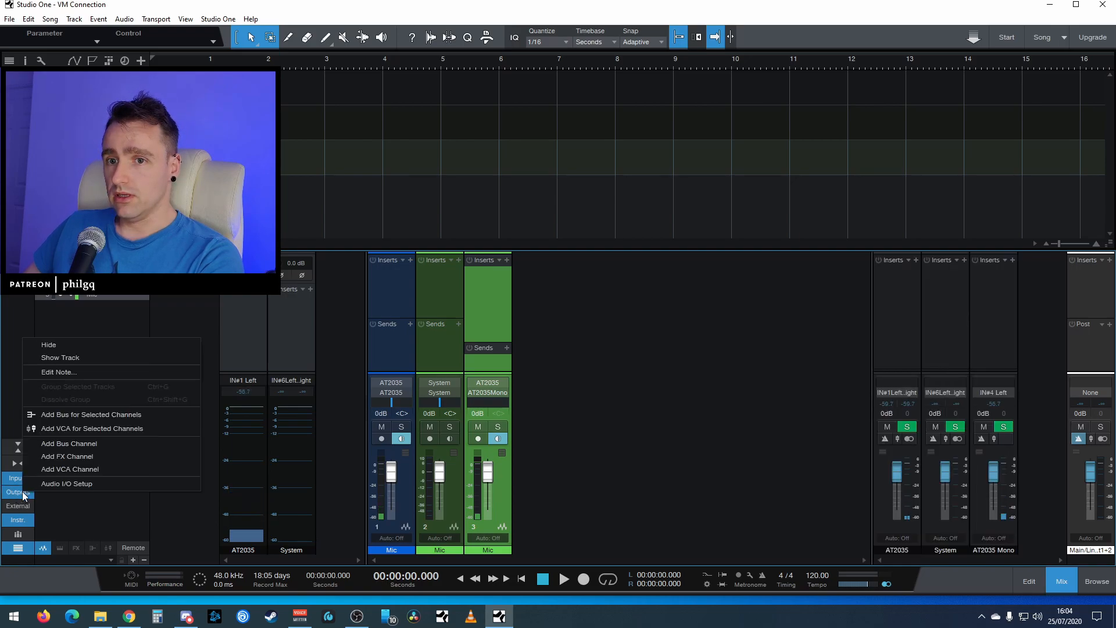
left_click(57, 484)
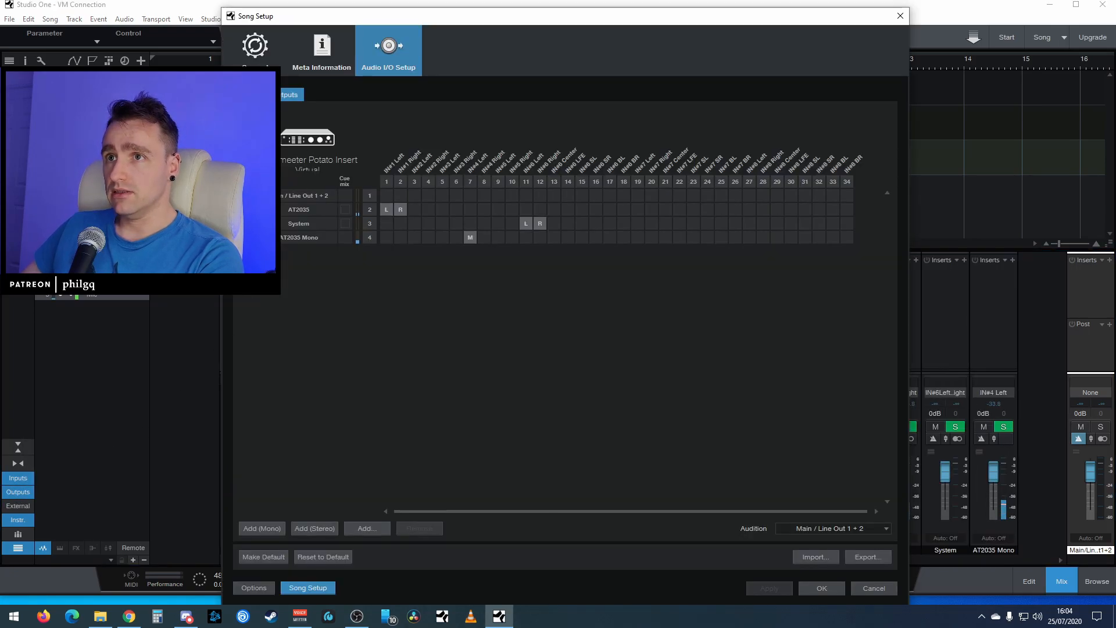
left_click(252, 95)
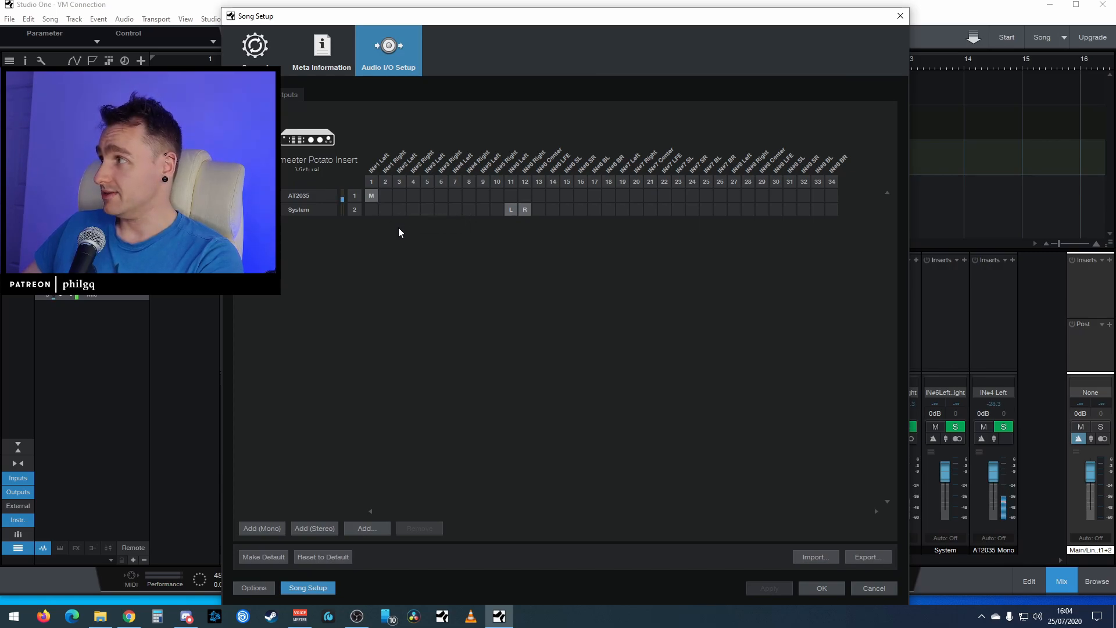
Check the Voicemeeter Potato strips against the song's input and output routing, and close the song setup
left_click(300, 616)
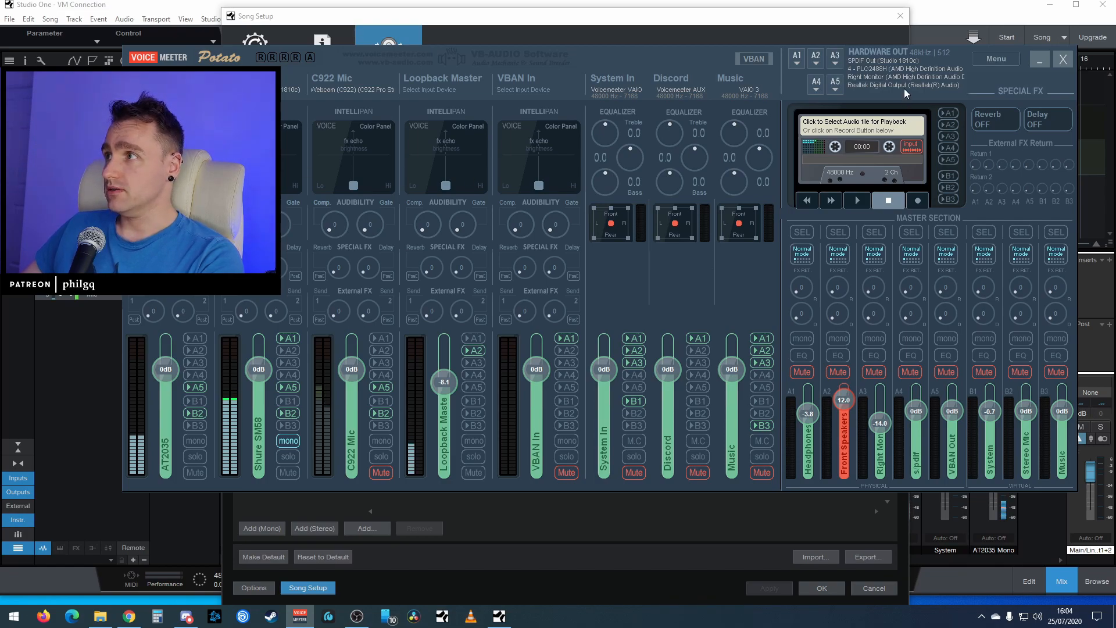
left_click(1039, 58)
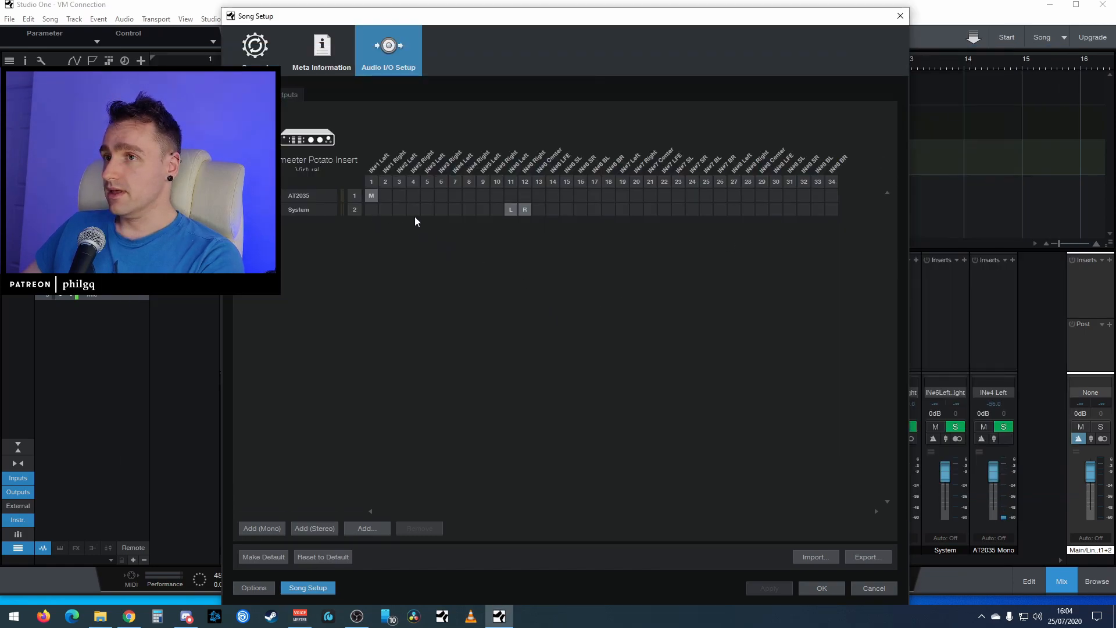
left_click(285, 93)
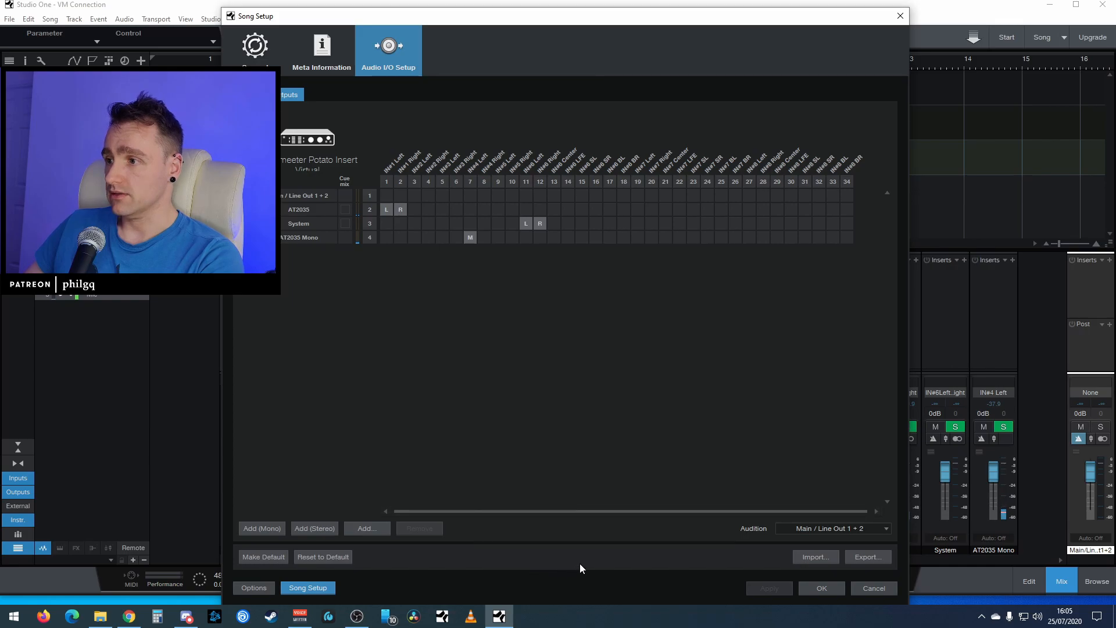
left_click(832, 587)
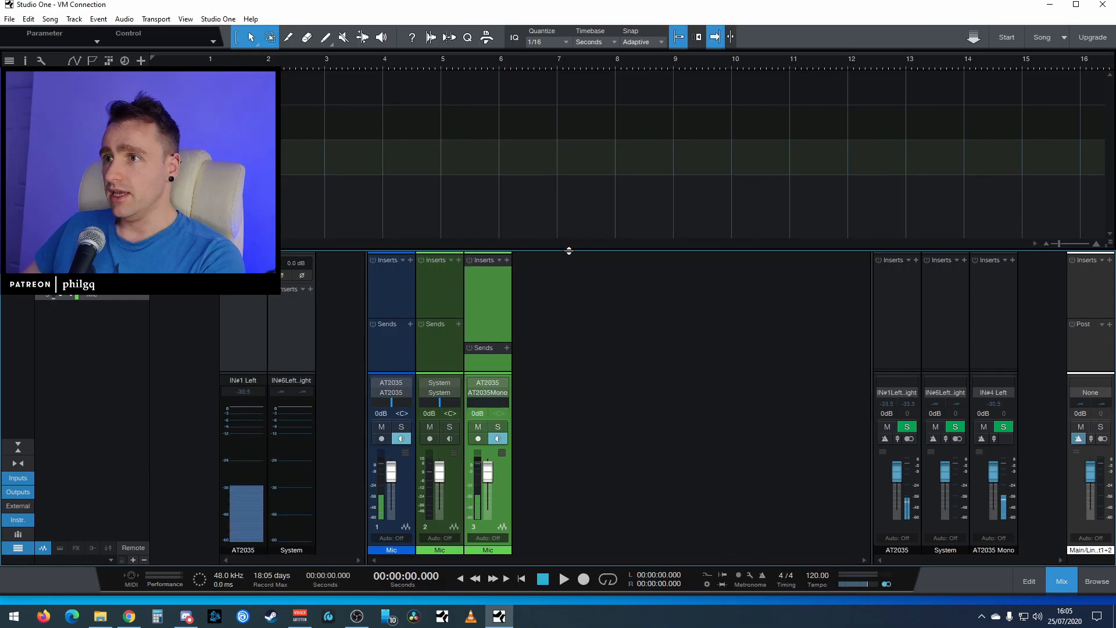
Remove the third track, the green mono Mic track routed to AT2035 Mono
right_click(481, 296)
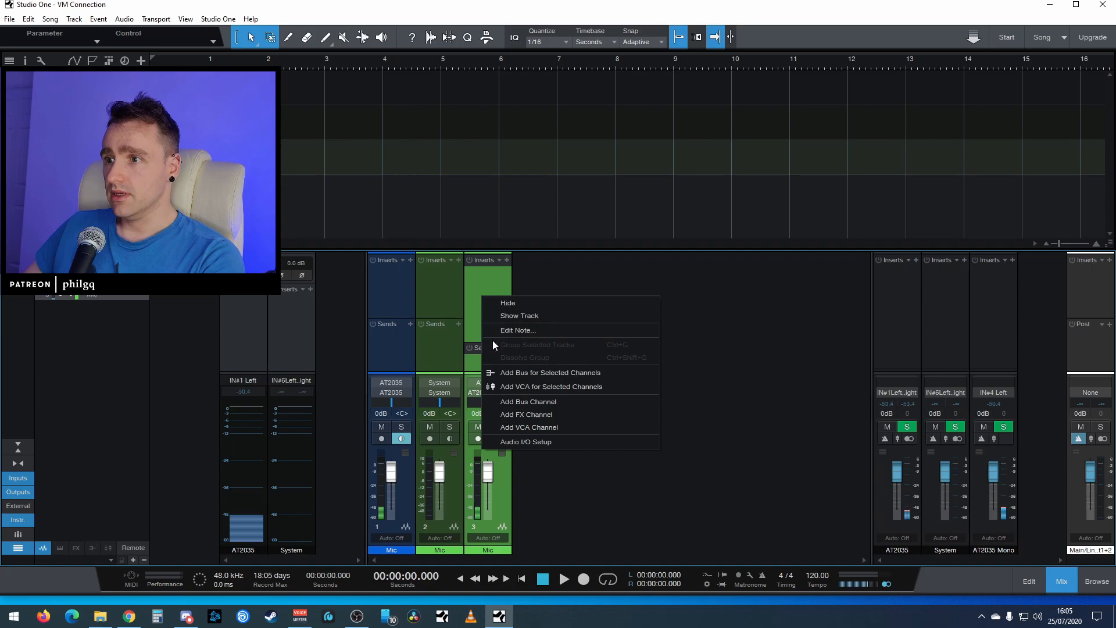
right_click(127, 167)
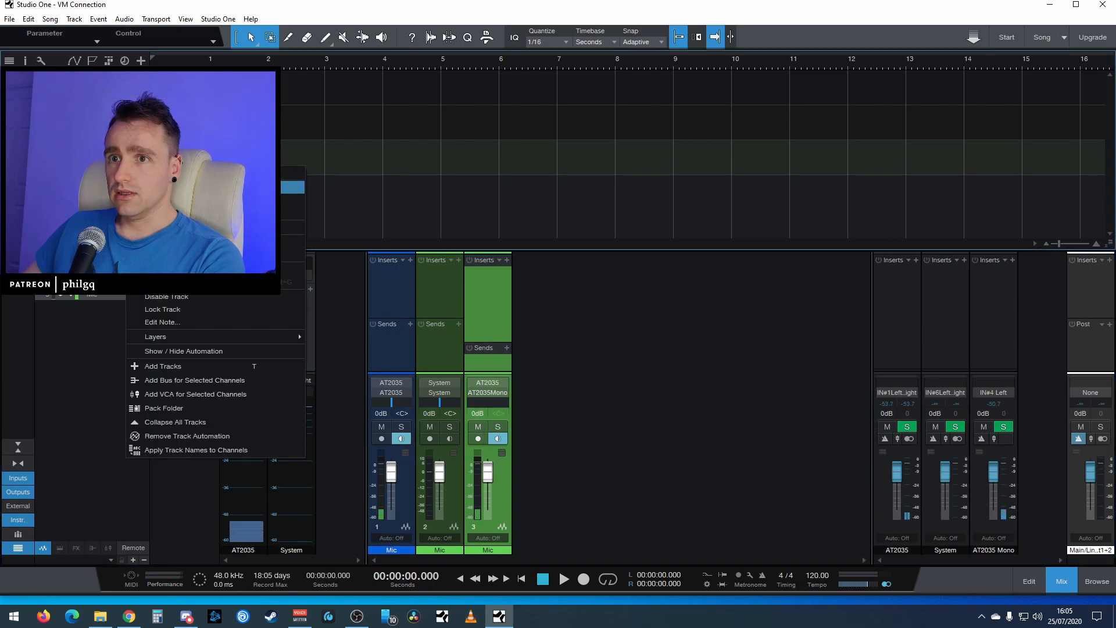
left_click(169, 227)
Expand the mix console over the arrangement area and enlarge the channels' Sends section
left_click_drag(538, 248, 533, 63)
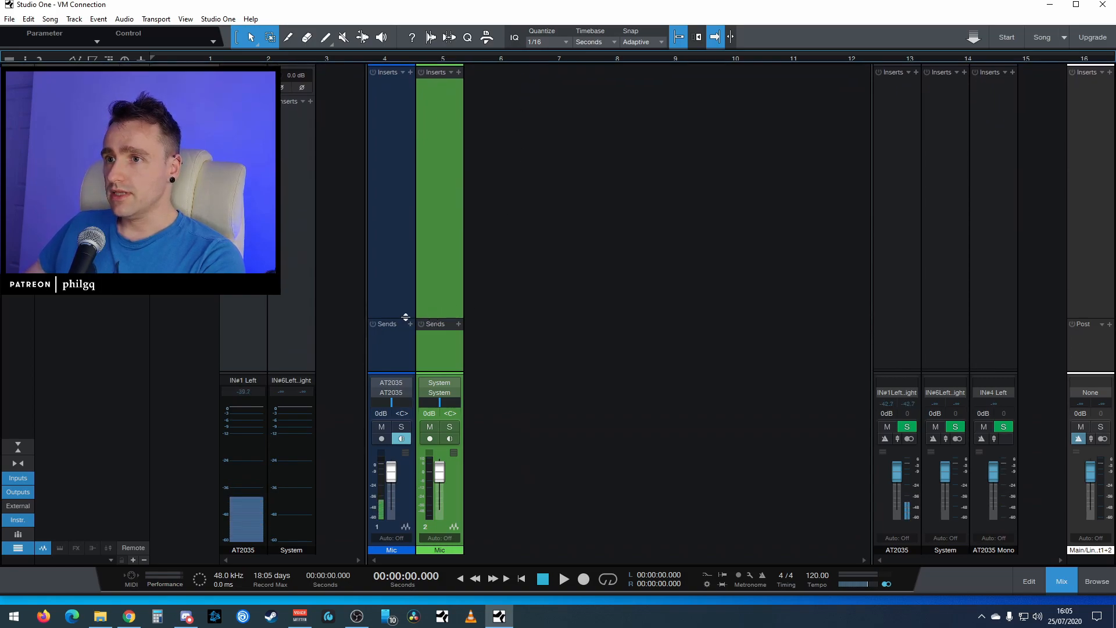
left_click_drag(407, 317, 400, 231)
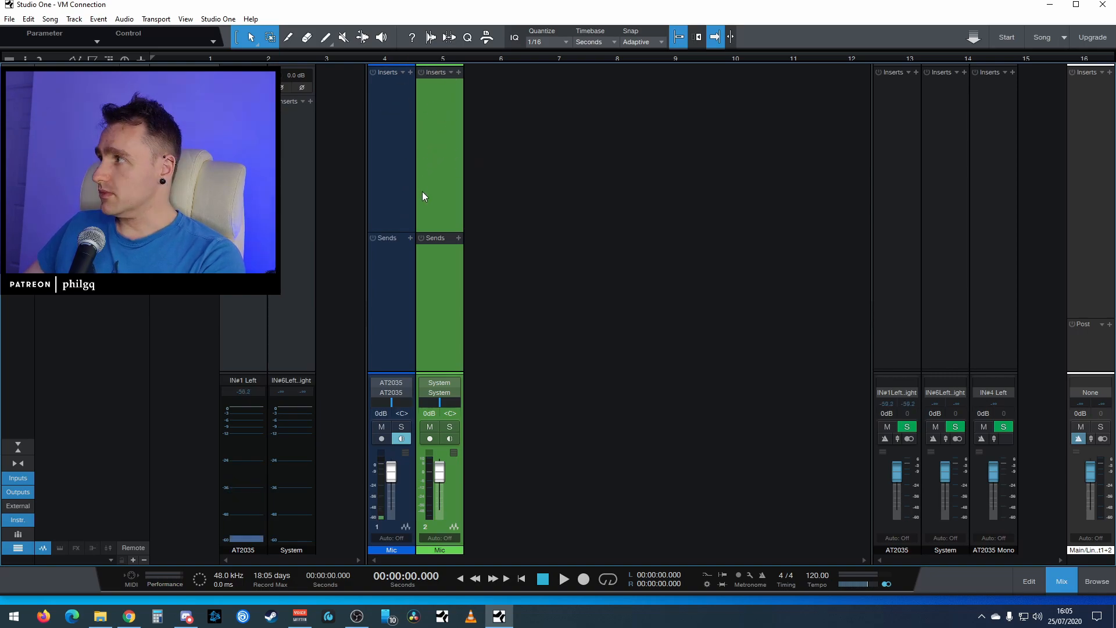
left_click(458, 72)
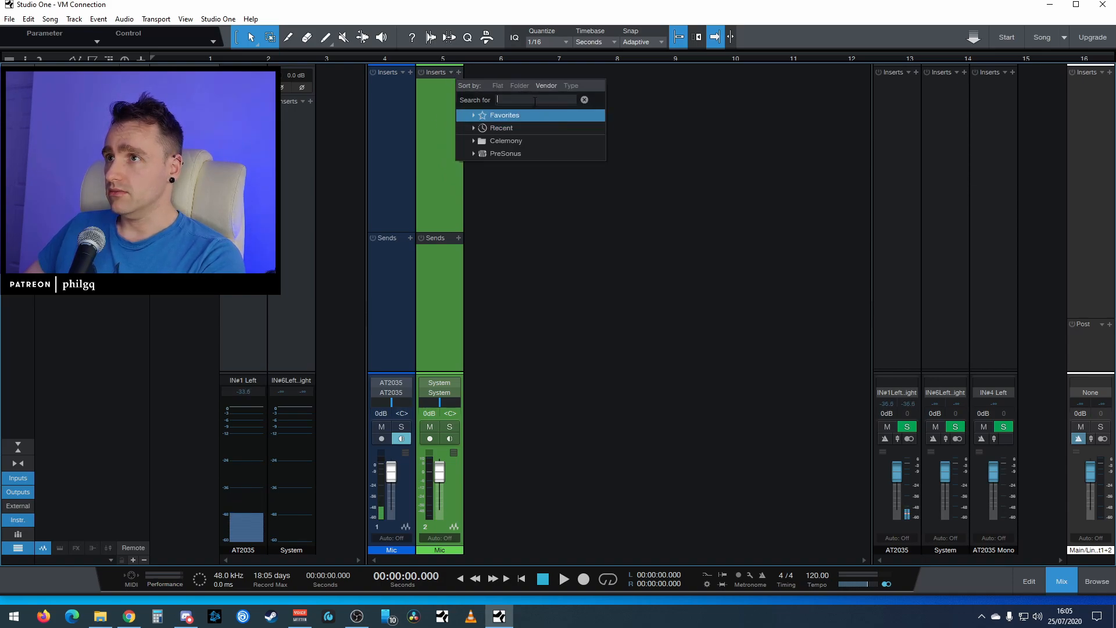
type("a")
key("BackSpace")
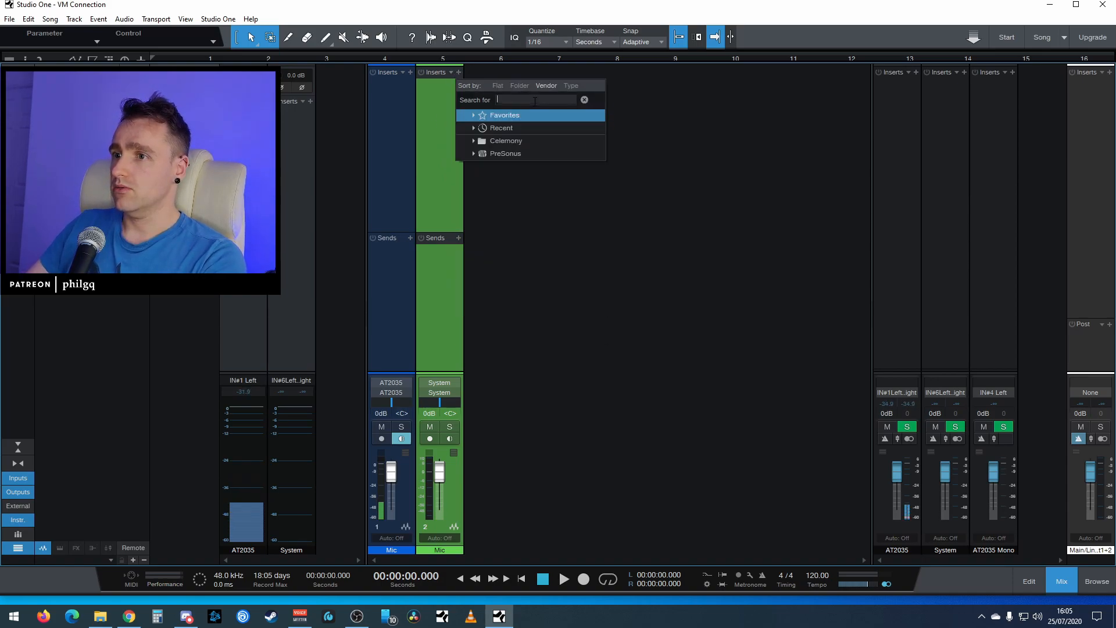
left_click(393, 104)
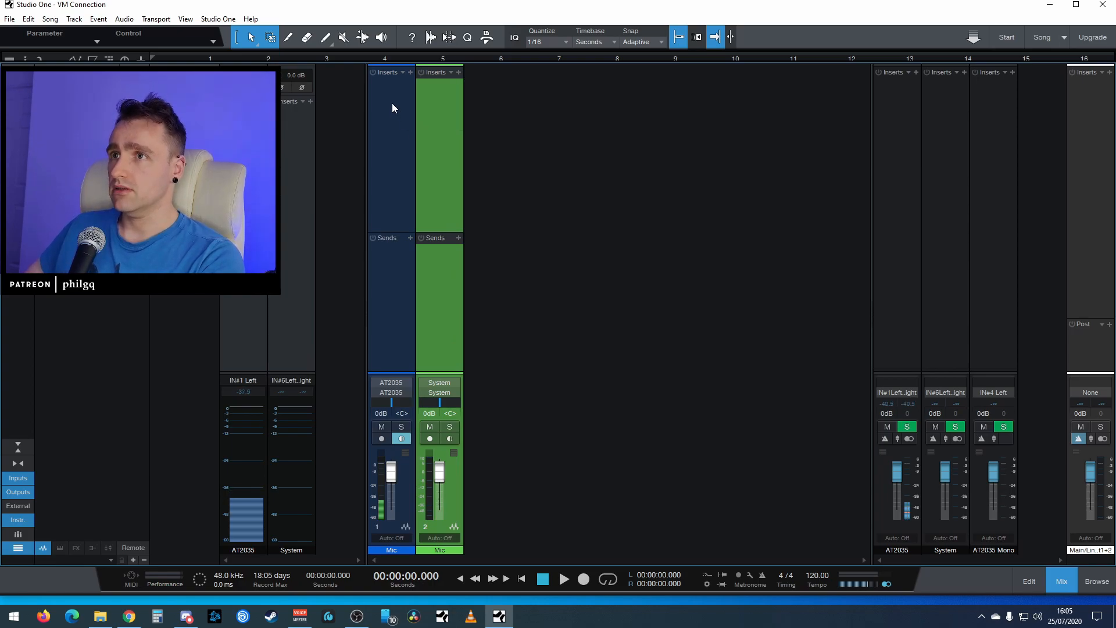
Add a Gate insert to the blue Mic channel, bypass it, and close its plug-in window
left_click(410, 72)
type("gate")
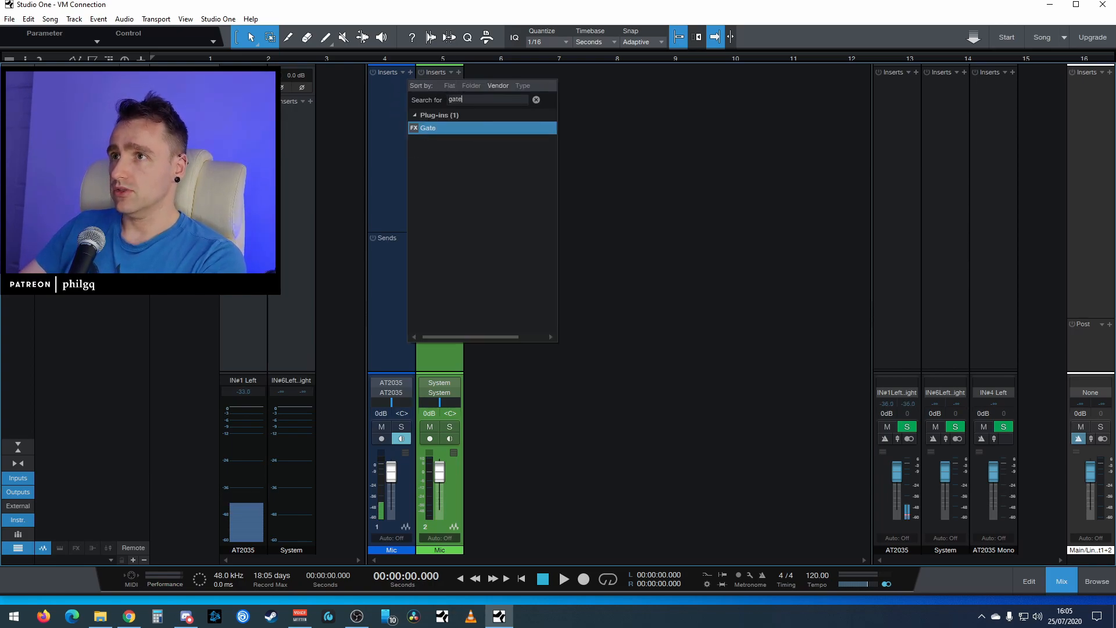
double_click(434, 128)
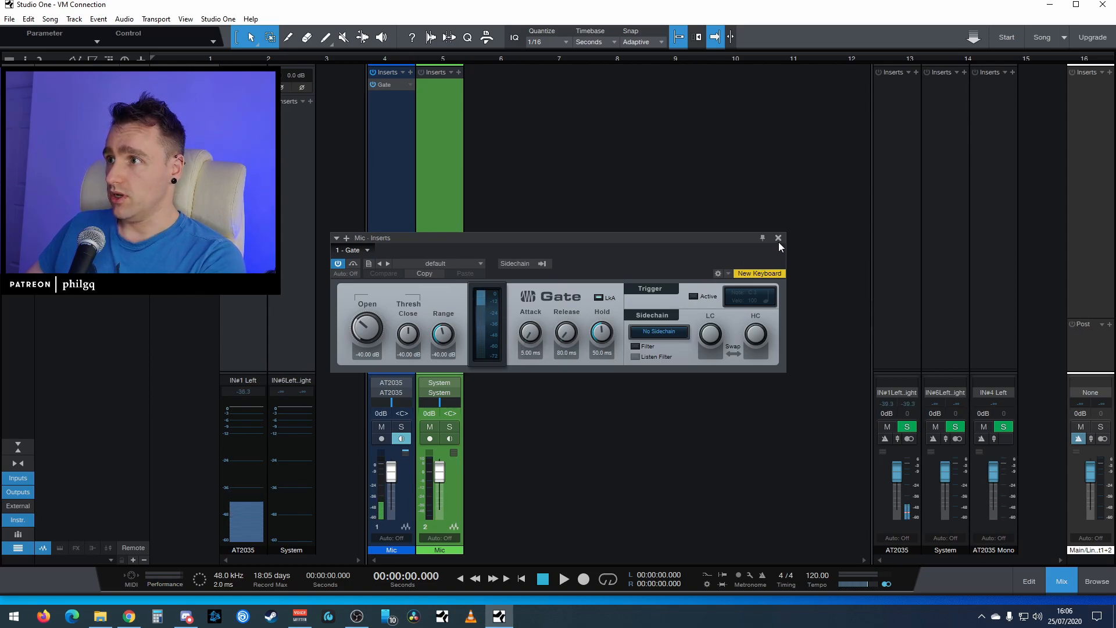
left_click(338, 264)
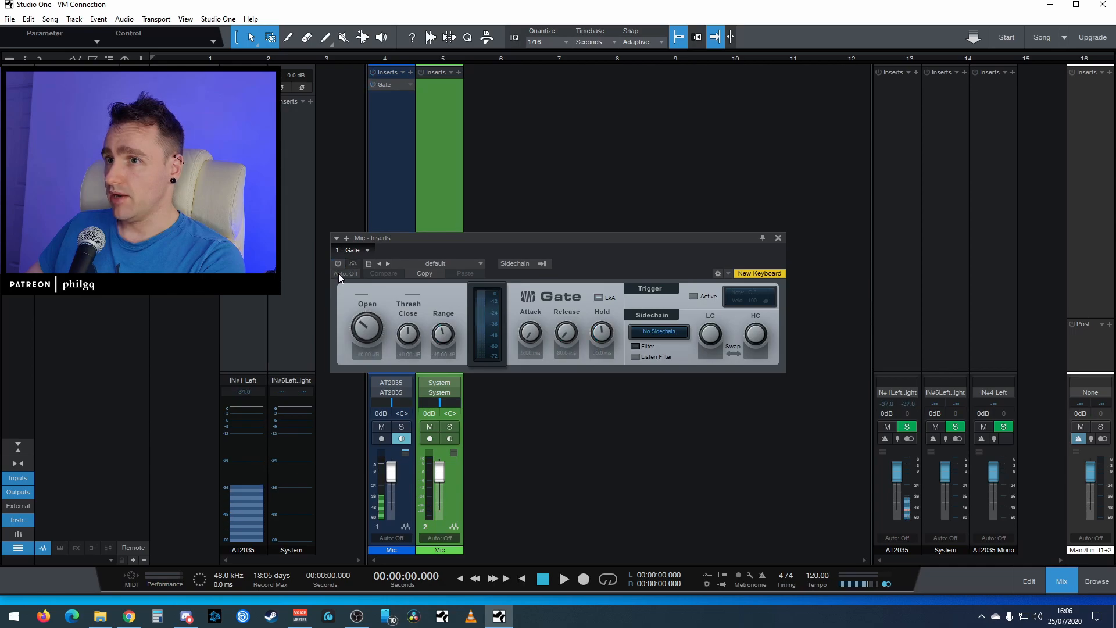
left_click(778, 238)
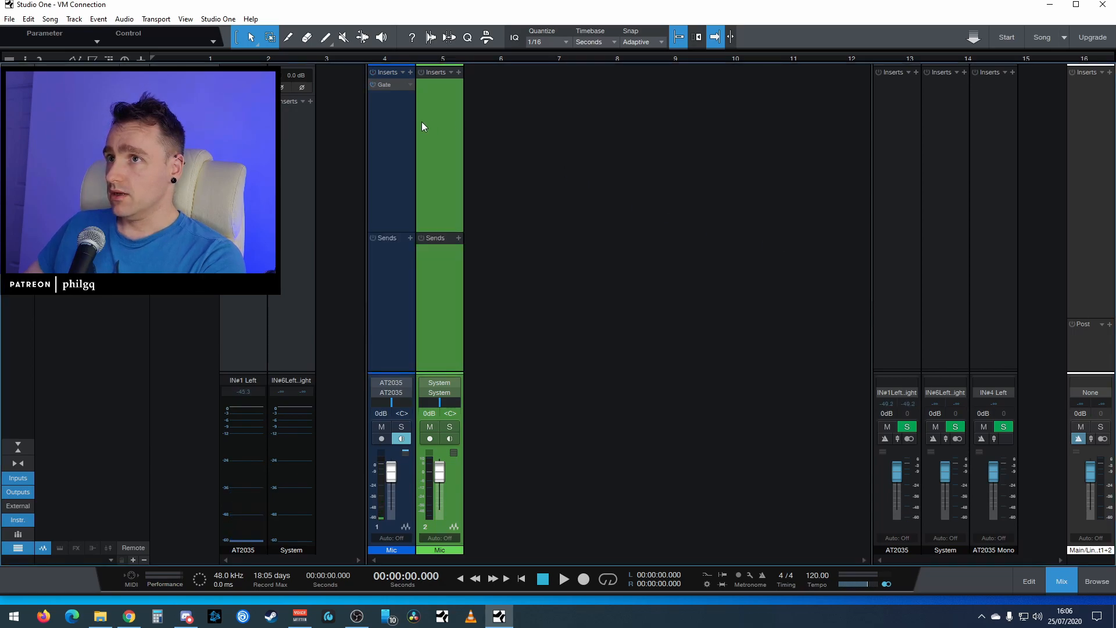
Add an Expander insert below the Gate on the blue Mic channel and leave it bypassed
right_click(398, 117)
left_click(410, 72)
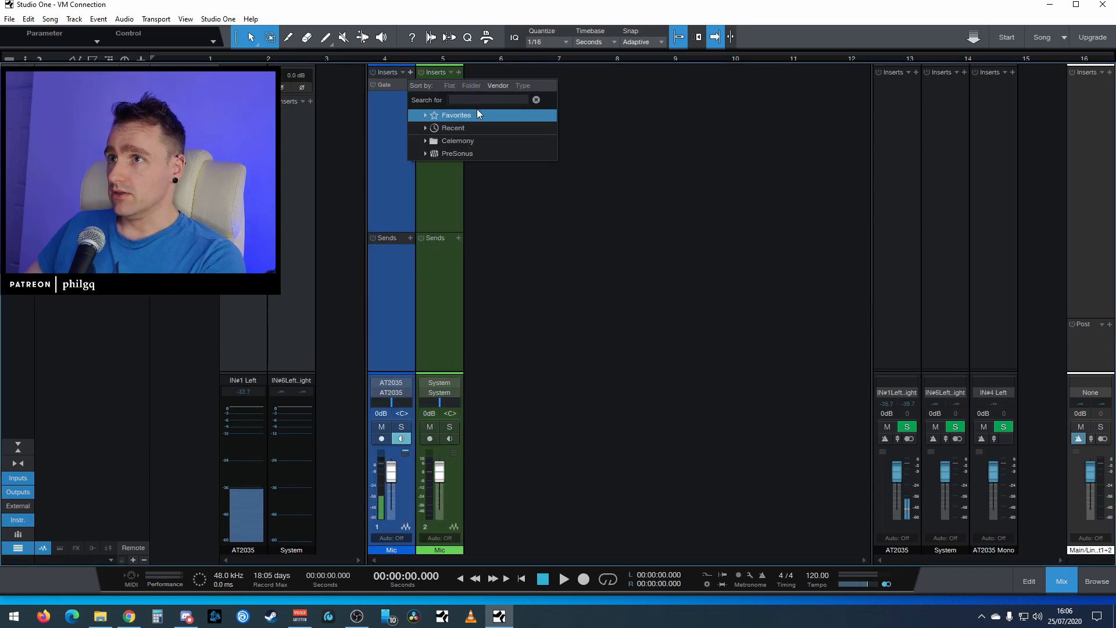
type("cond")
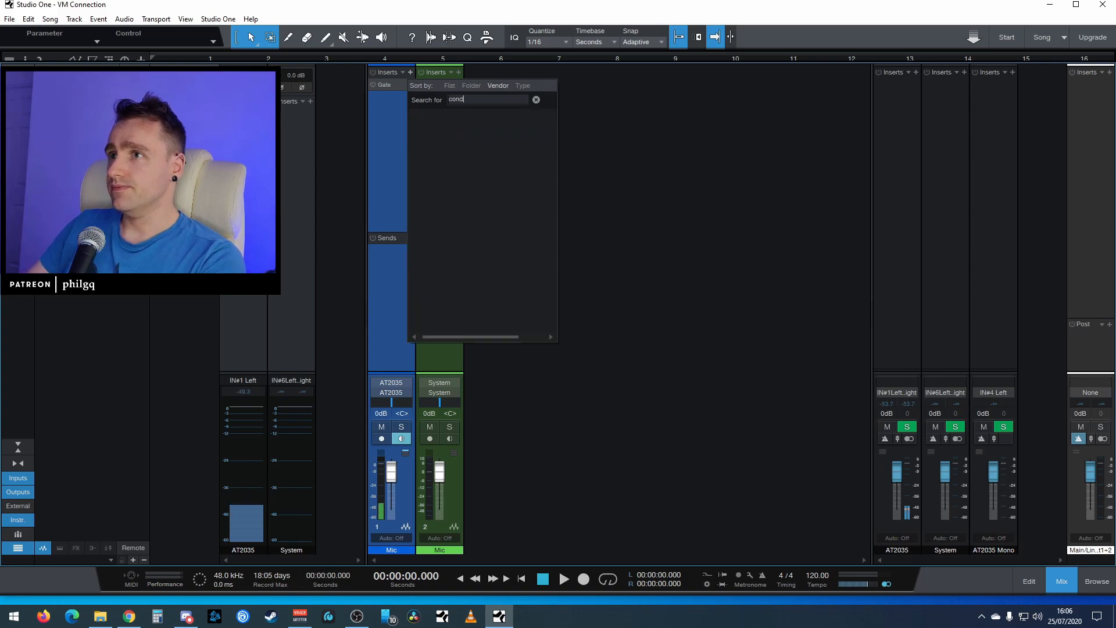
key("BackSpace")
key("BackSpace")
key("BackSpace")
key("BackSpace")
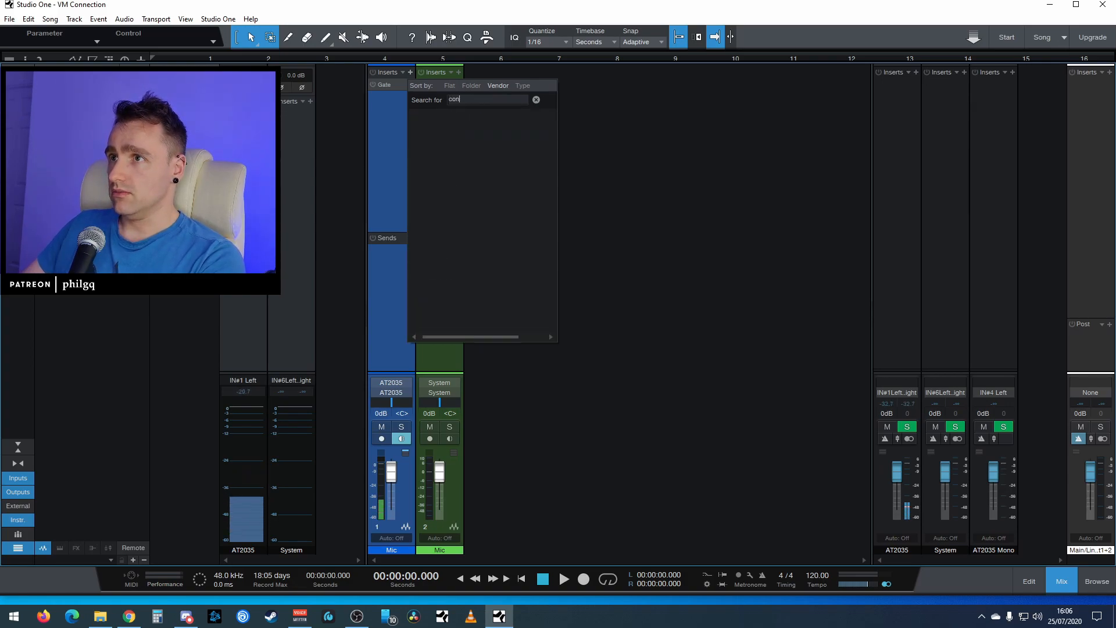
type("ex")
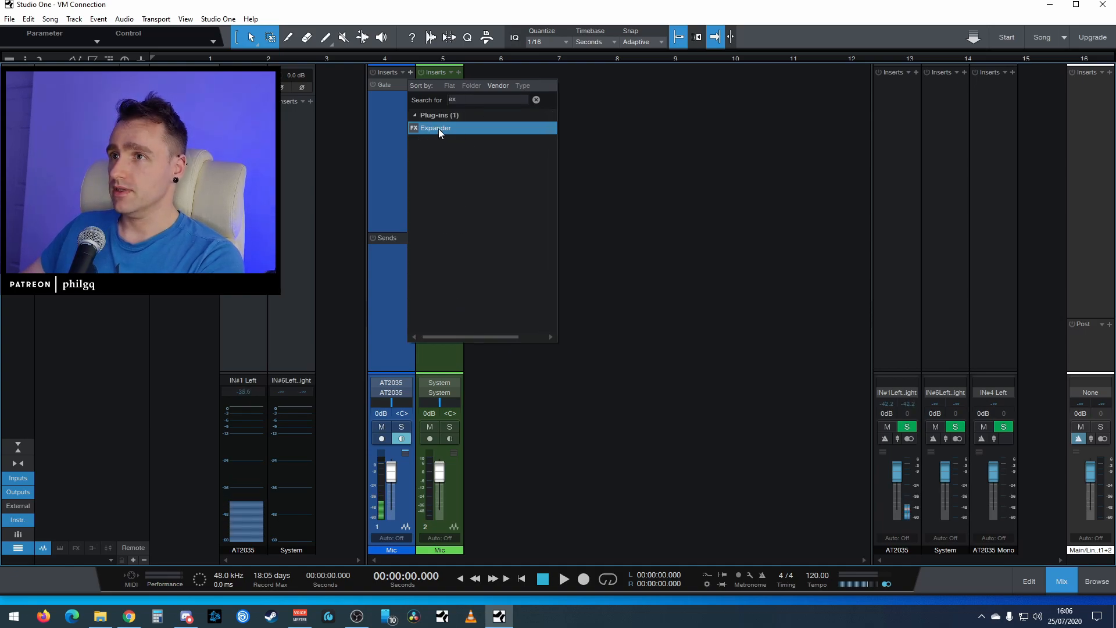
left_click(438, 128)
Add a Compressor insert below the Expander on the blue Mic channel, bypass it, and close its window
left_click(409, 72)
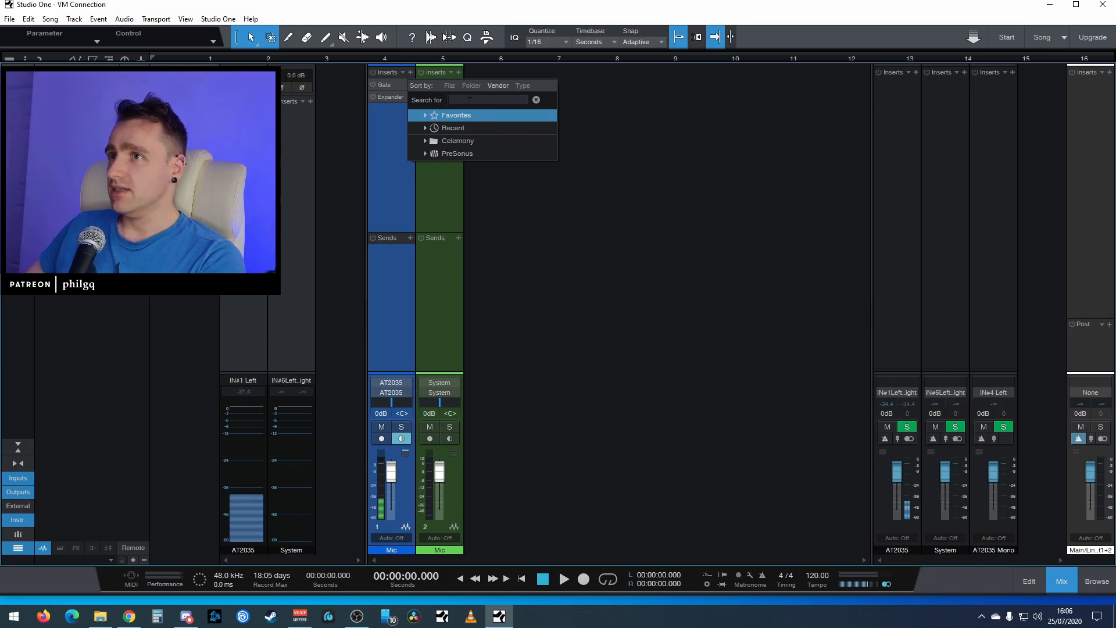
type("com")
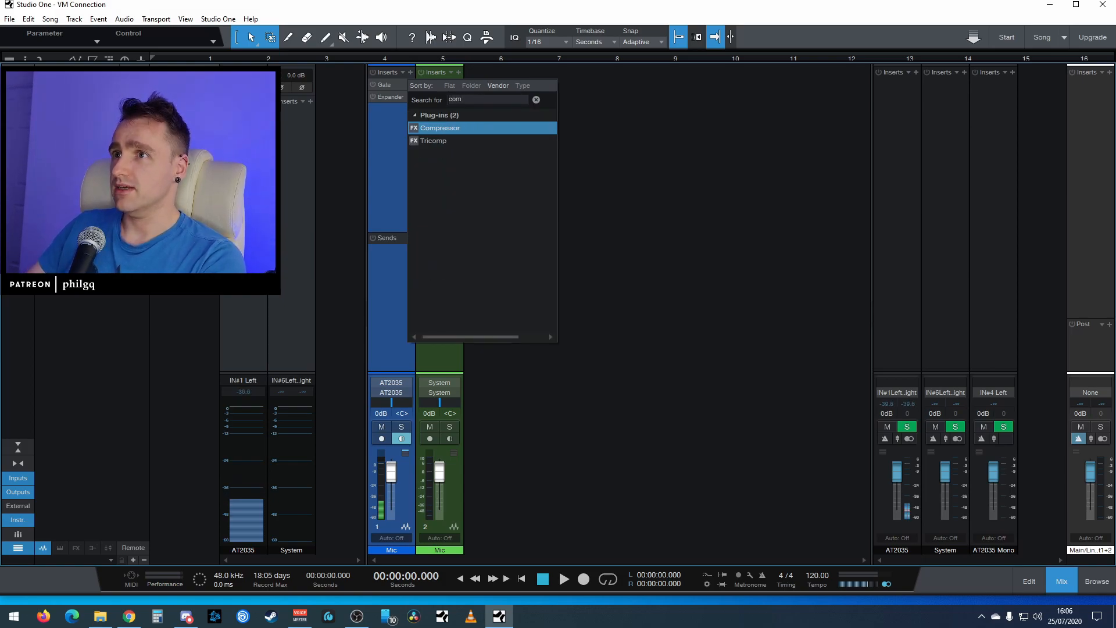
left_click(459, 129)
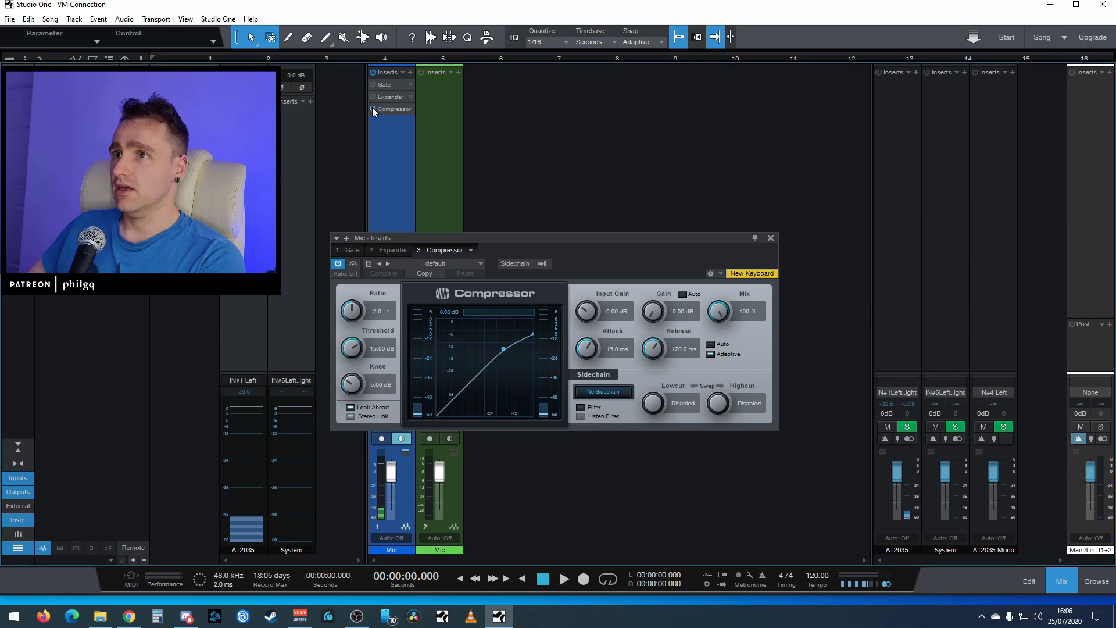
left_click(770, 238)
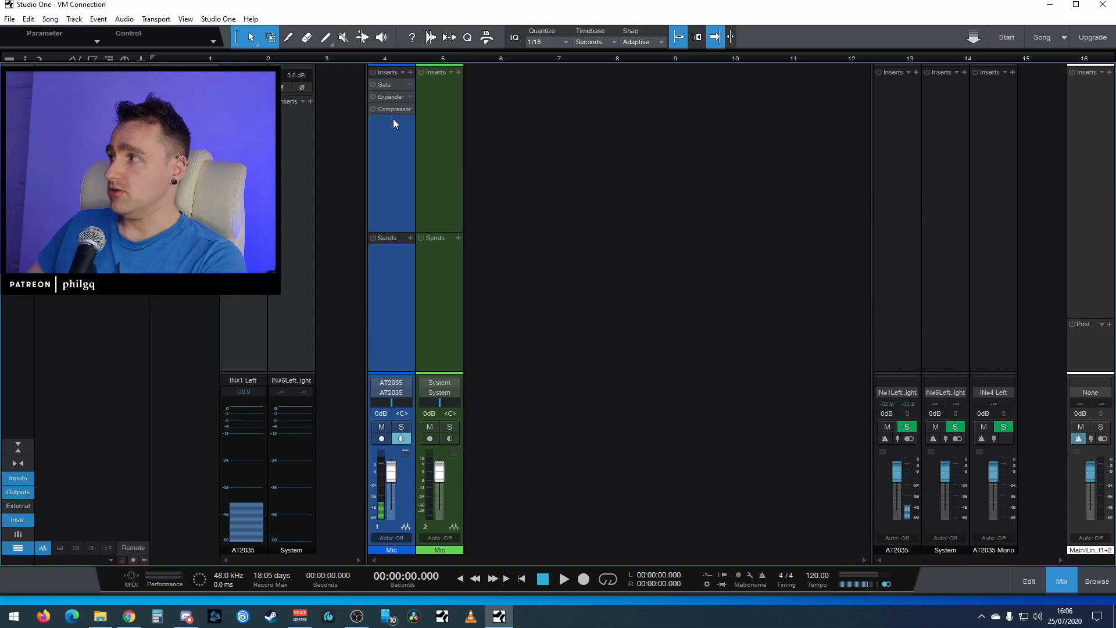
Add a Channel Strip insert below the Compressor on the blue Mic channel, close its window, and bypass it
left_click(409, 72)
left_click(483, 102)
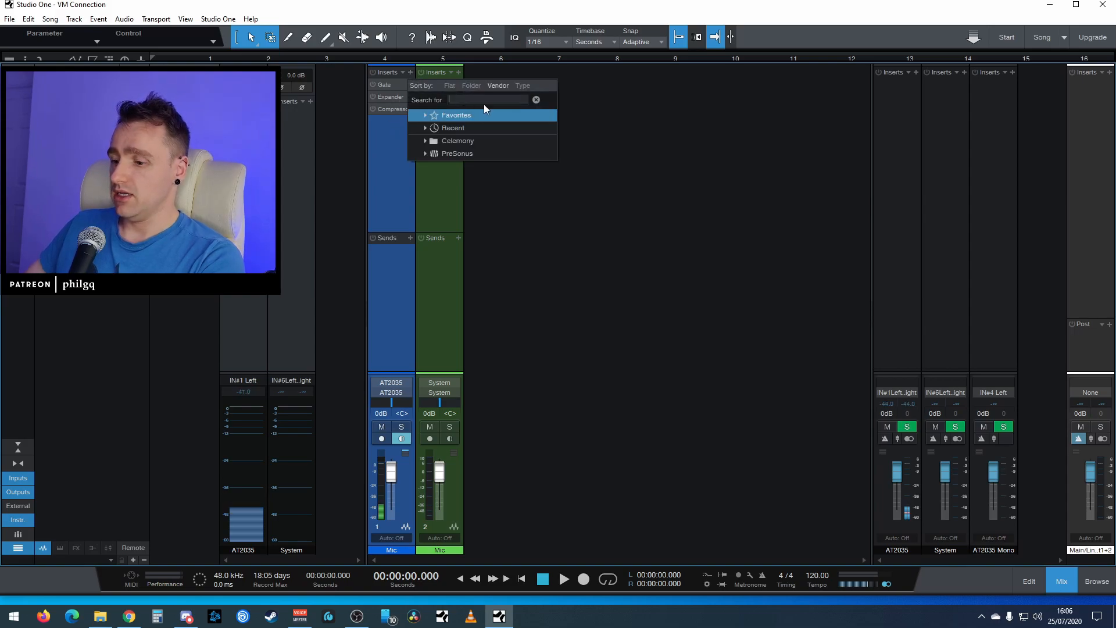
type("chan")
key("Down")
key("Return")
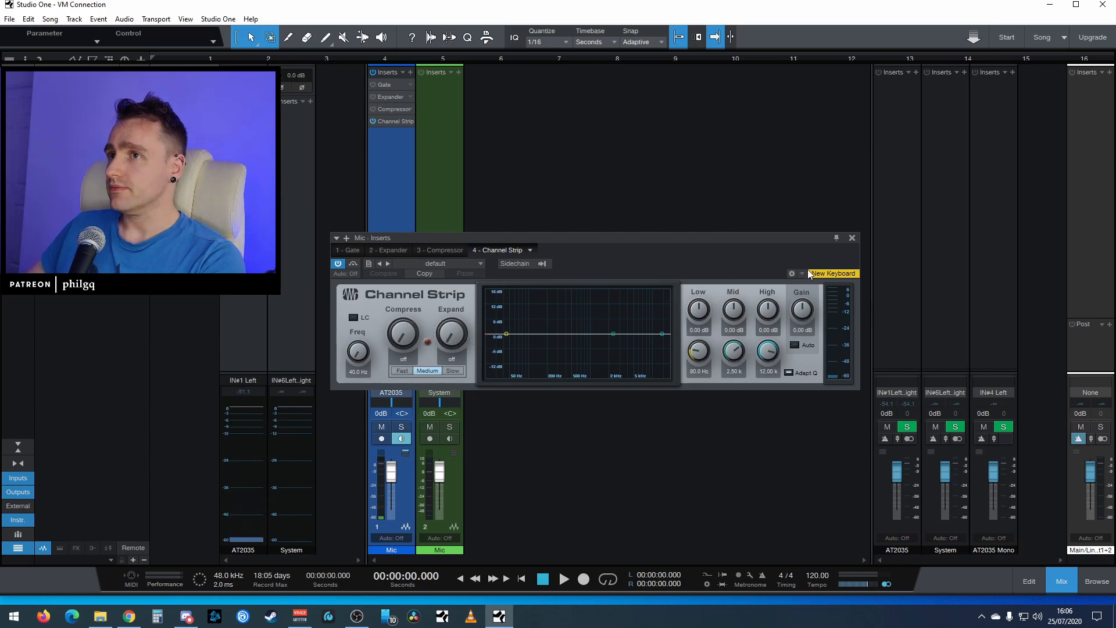
left_click(852, 238)
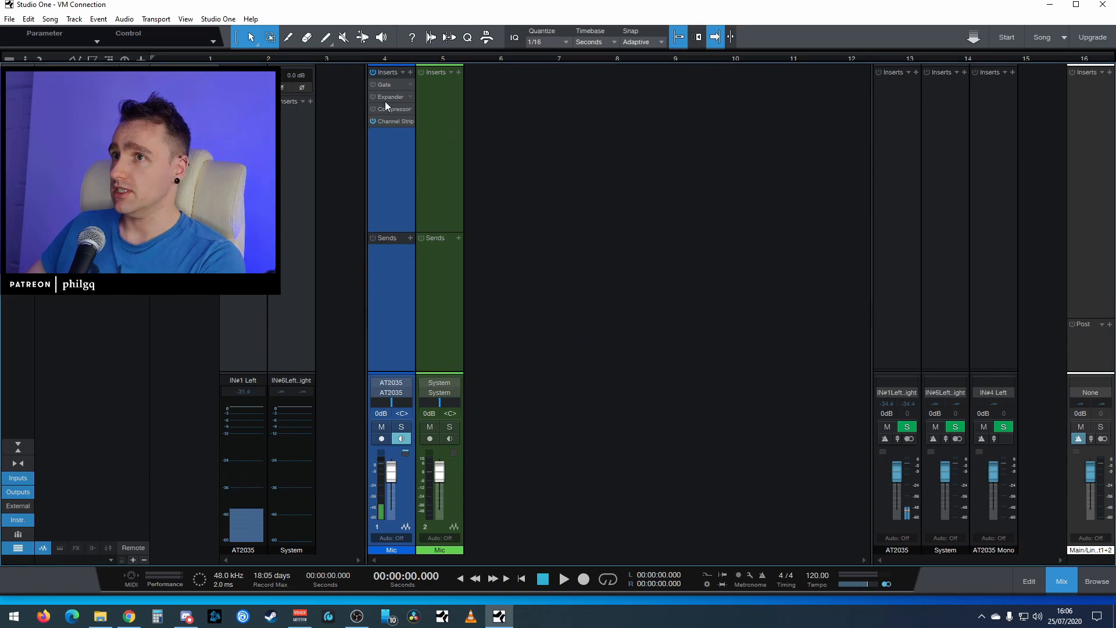
left_click(373, 121)
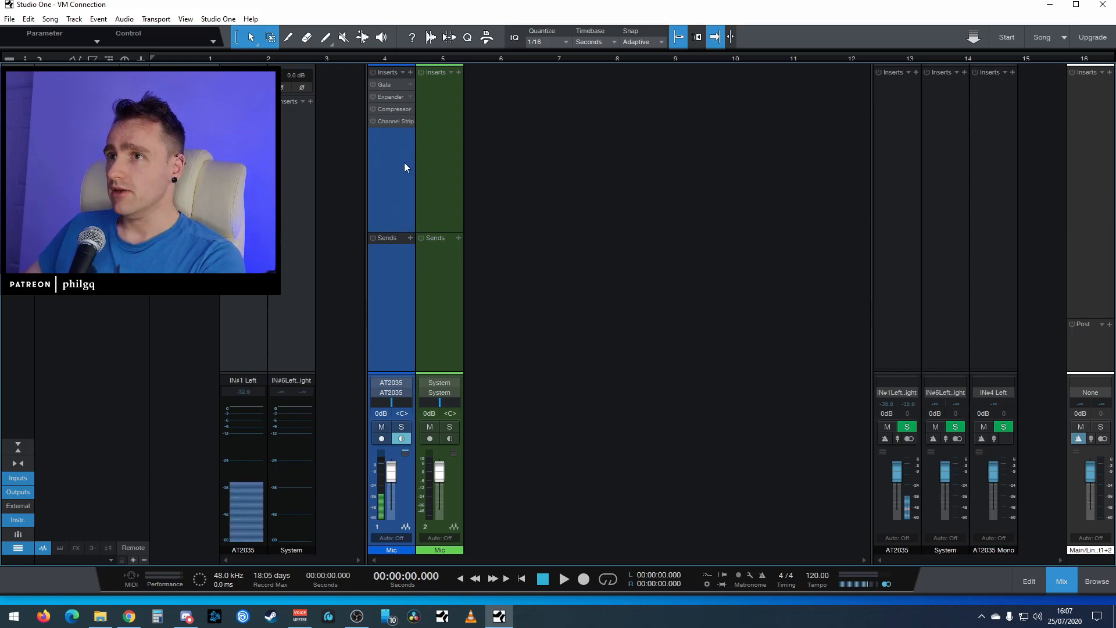
Add a send from the blue Mic channel to Main / Line Out 1+2
left_click(410, 238)
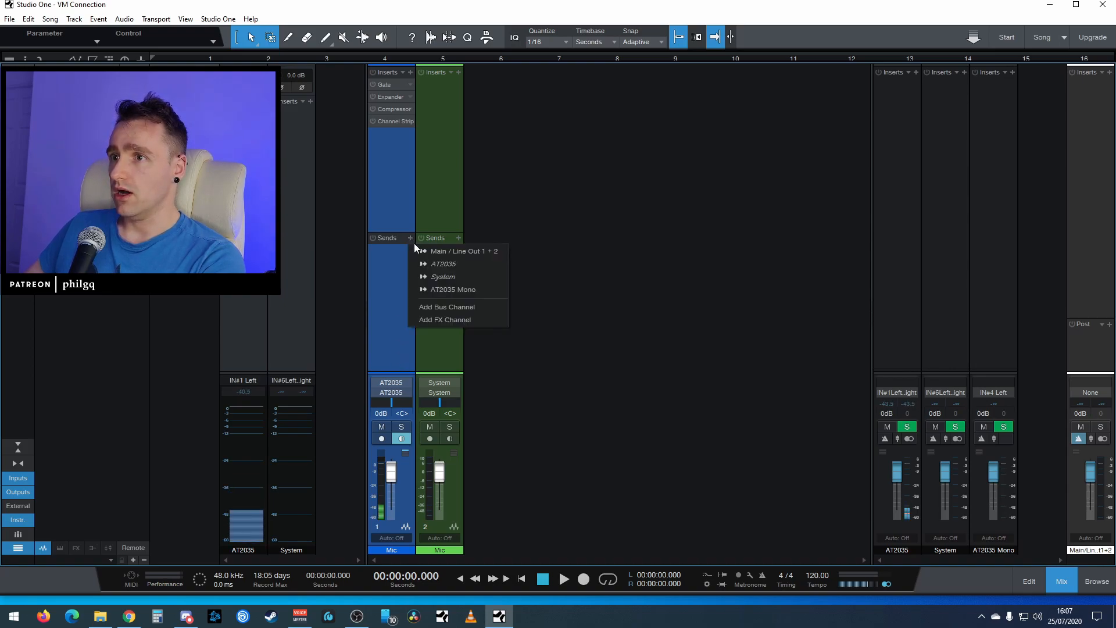
left_click(425, 250)
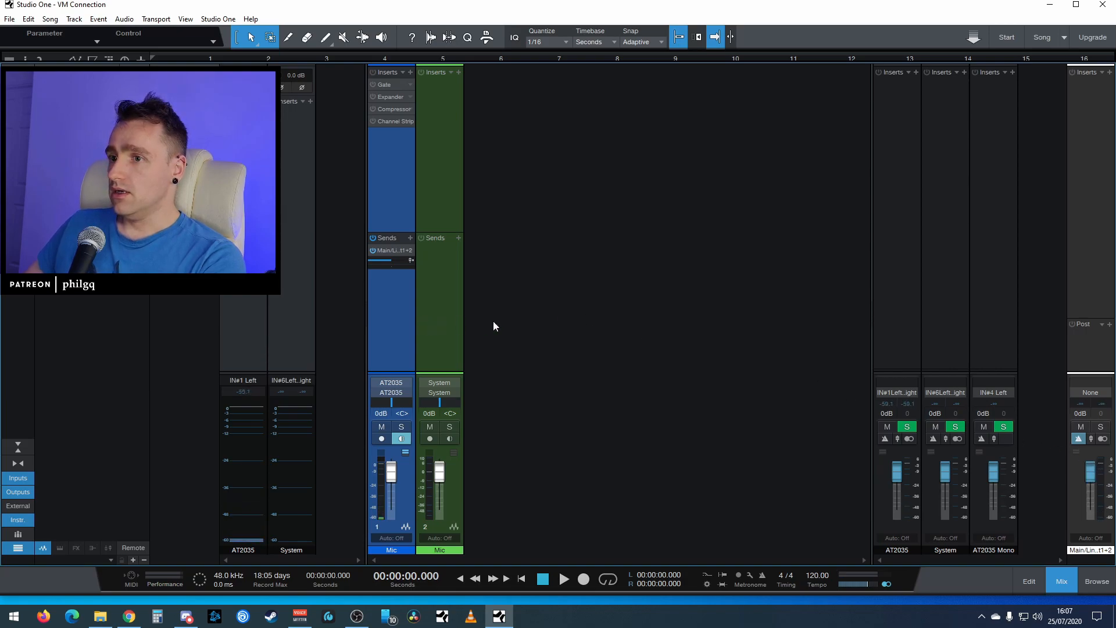
right_click(523, 323)
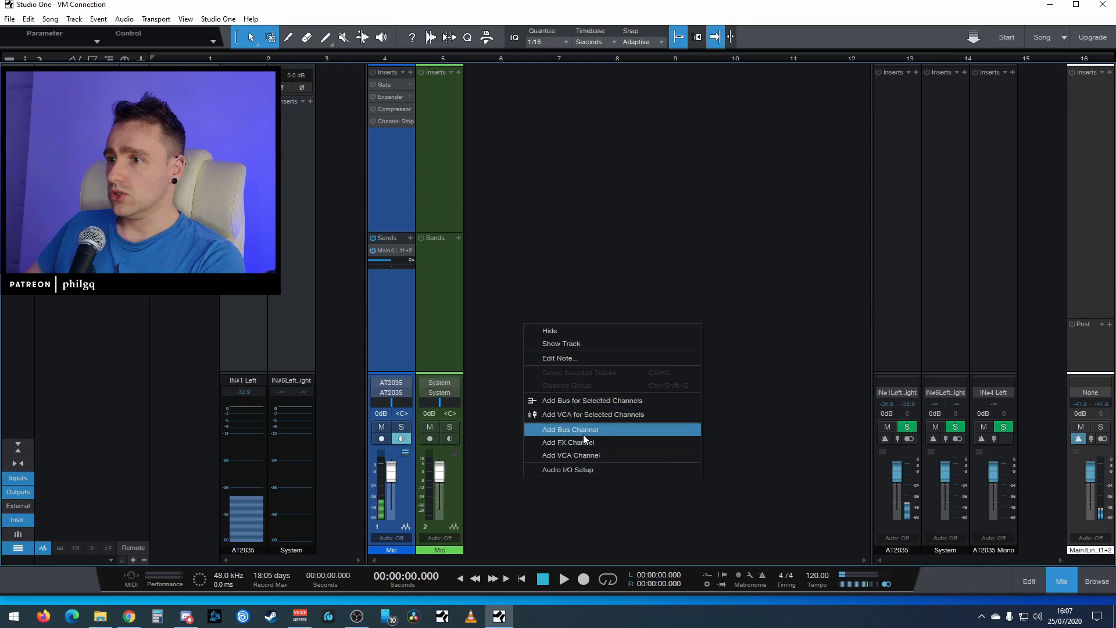
left_click(481, 283)
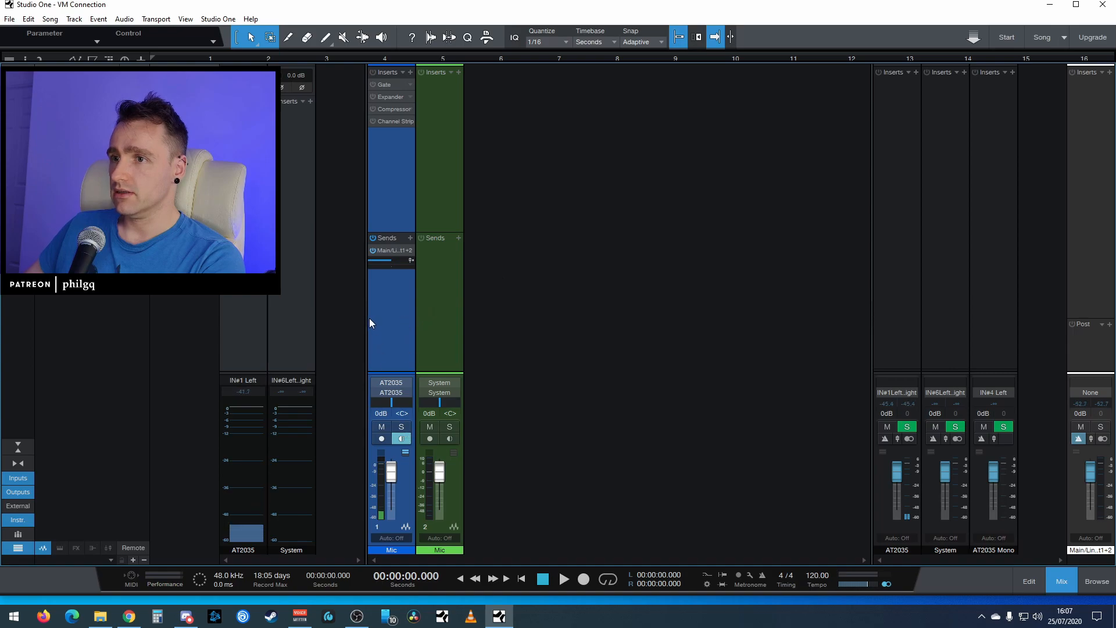
Add a bus for the blue Mic channel using Add Bus for Selected Channels
left_click(429, 313)
left_click(396, 313)
right_click(397, 317)
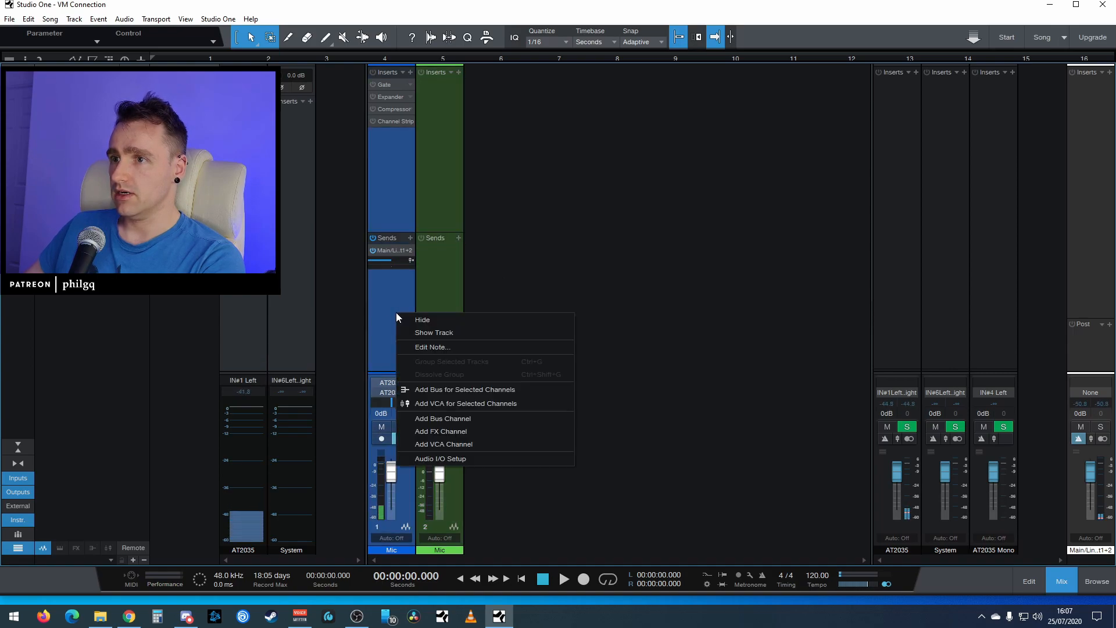
left_click(444, 393)
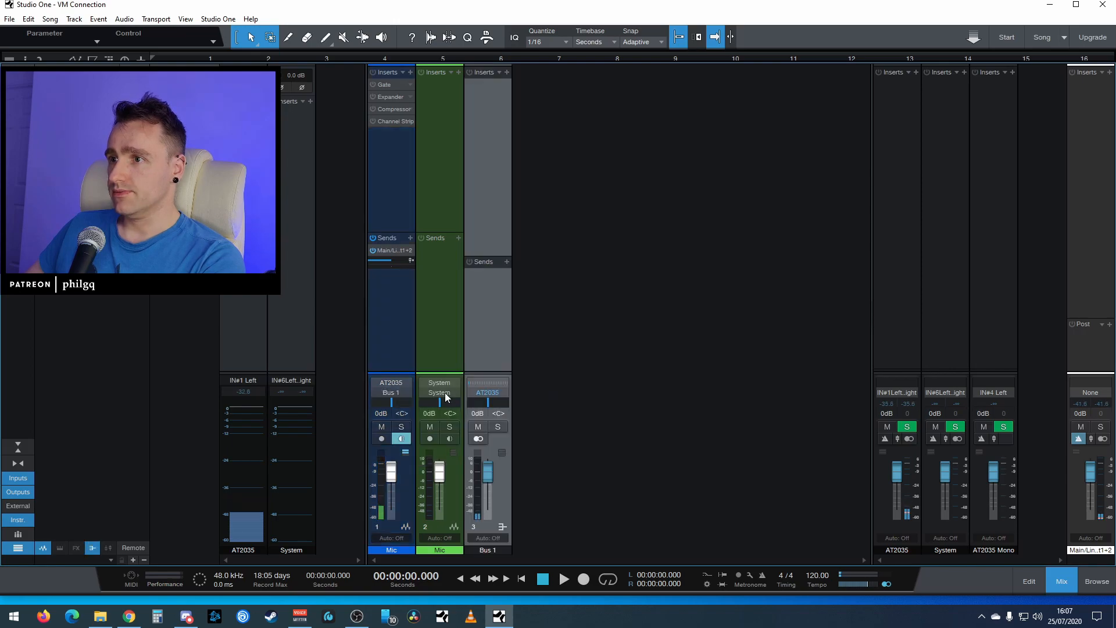
Lower the Bus 1 fader to -0.3 dB and remove the bus
mouse_move(487, 257)
left_mouse_down()
mouse_move(485, 232)
mouse_move(486, 251)
left_mouse_up()
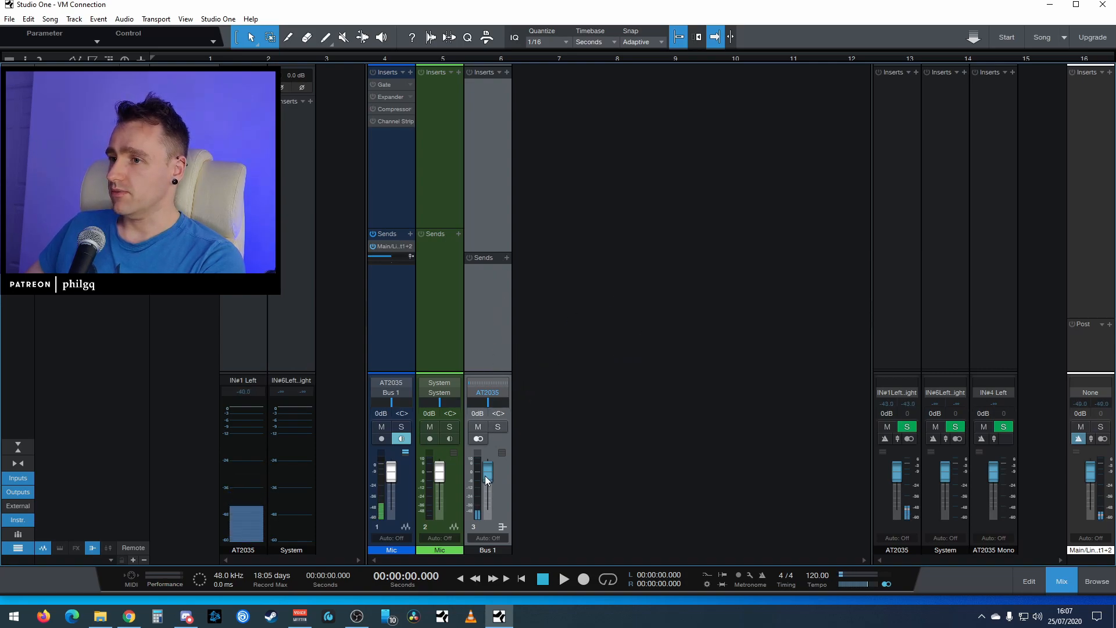
mouse_move(489, 475)
left_mouse_down()
mouse_move(487, 494)
mouse_move(489, 476)
left_mouse_up()
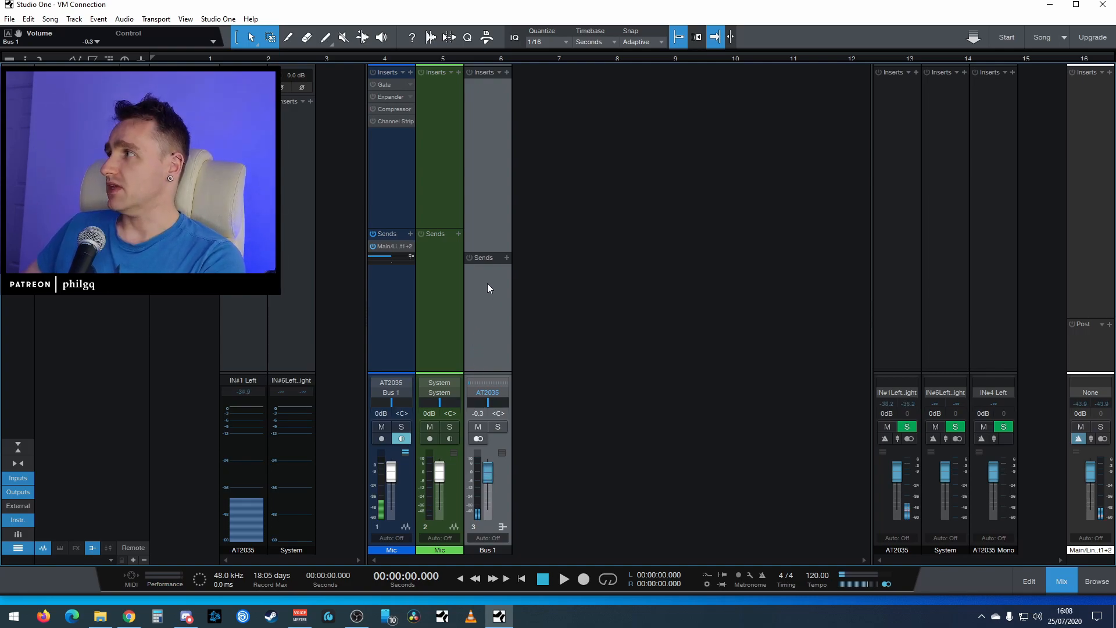
left_click_drag(483, 254, 483, 250)
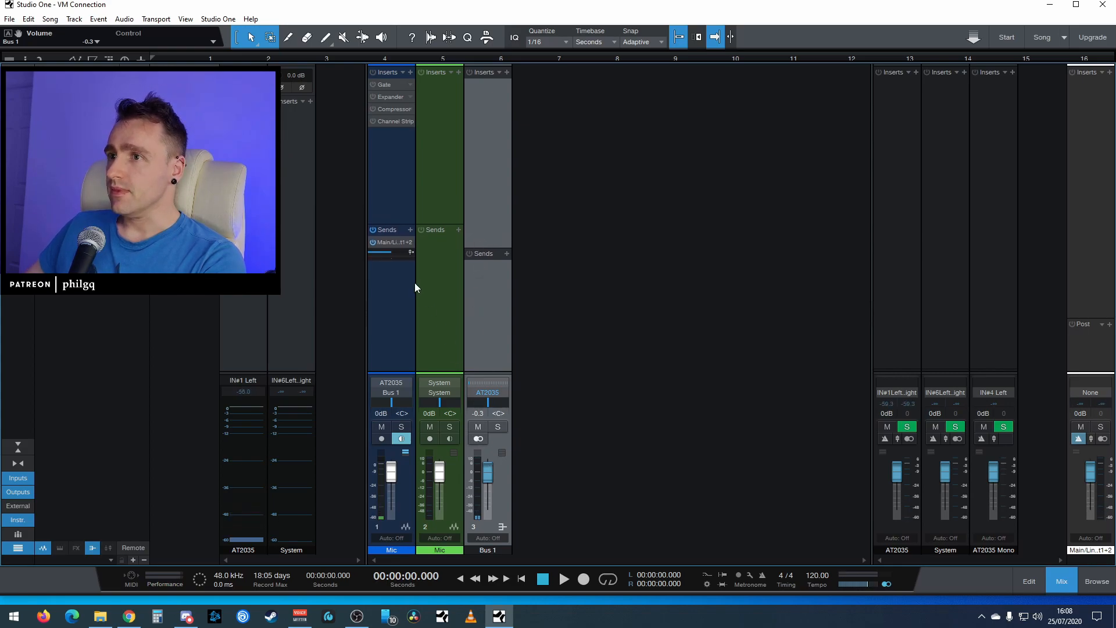
right_click(490, 199)
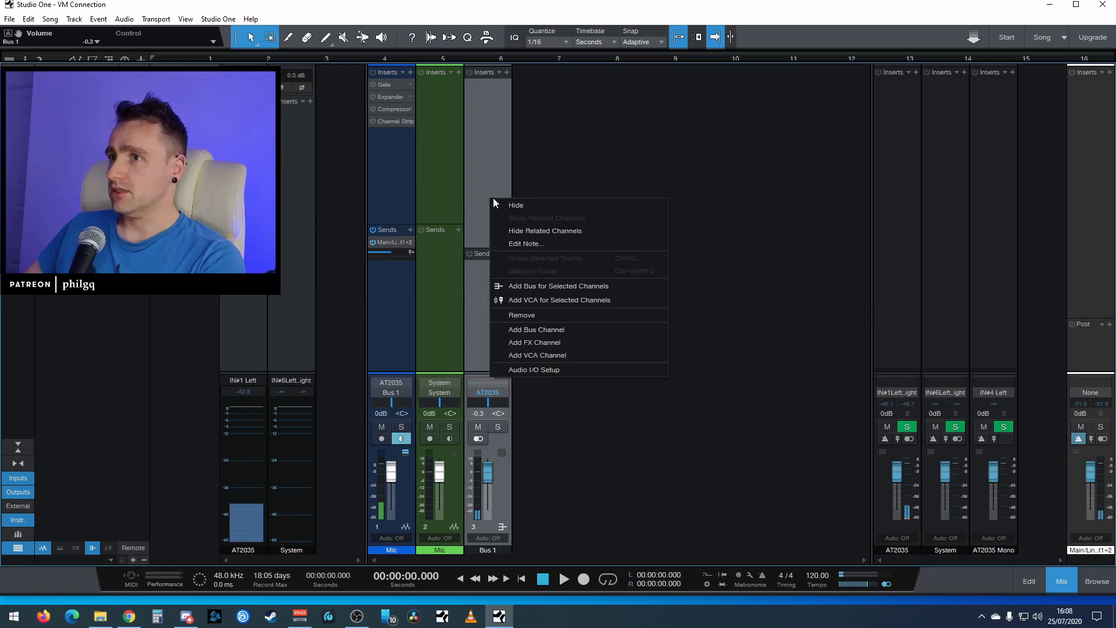
left_click(524, 315)
Add a standalone bus channel with both Mic channels selected, and try to add a send from it to Main / Line Out 1+2
left_click(437, 191, "ctrl")
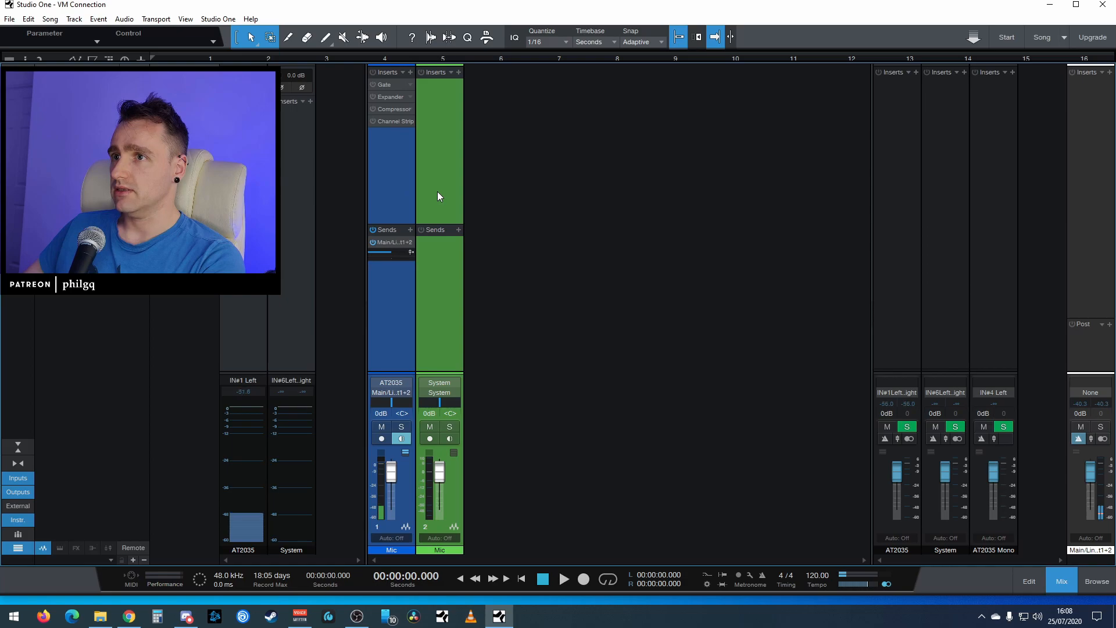
right_click(437, 191)
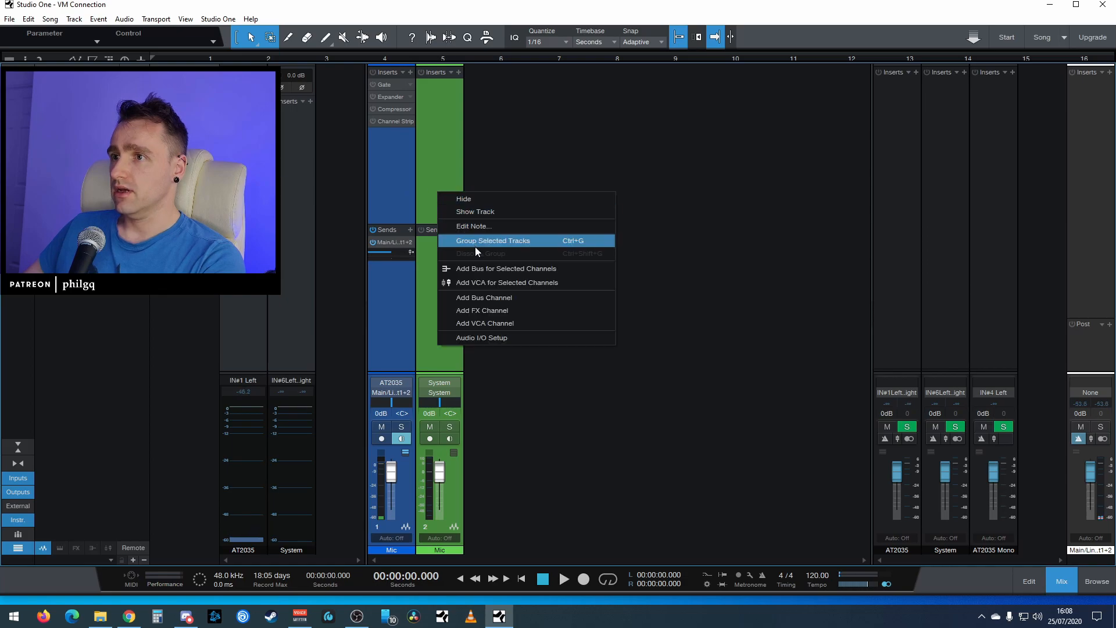
left_click(496, 295)
left_click(506, 253)
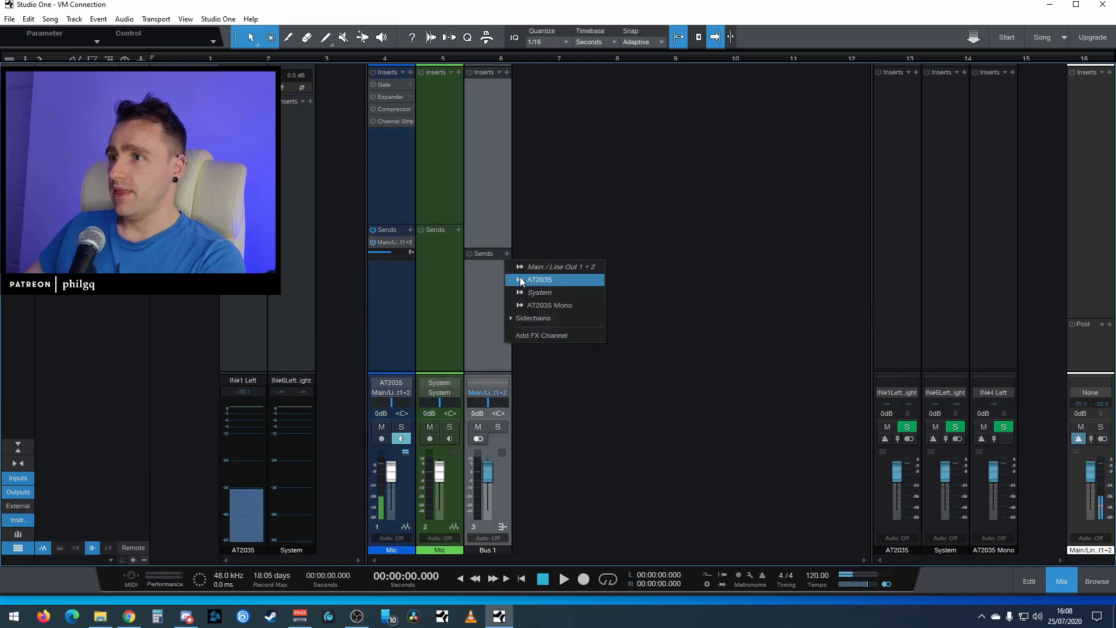
left_click(540, 270)
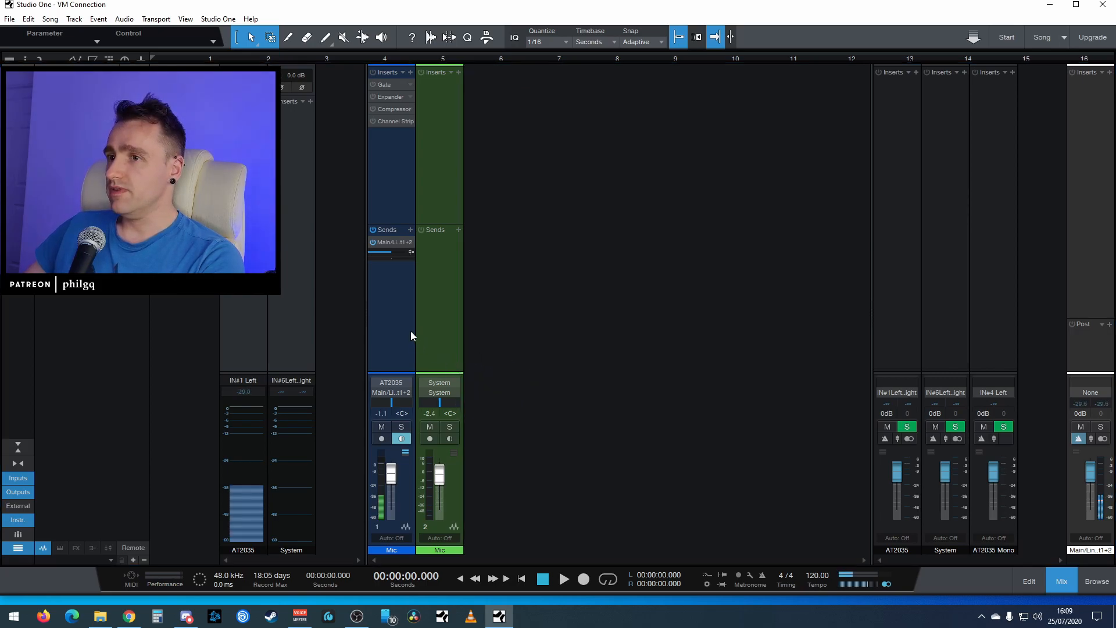
Select the blue and green Mic channels and add a VCA for both of them
left_click(398, 318)
left_click(440, 322, "ctrl")
right_click(440, 322)
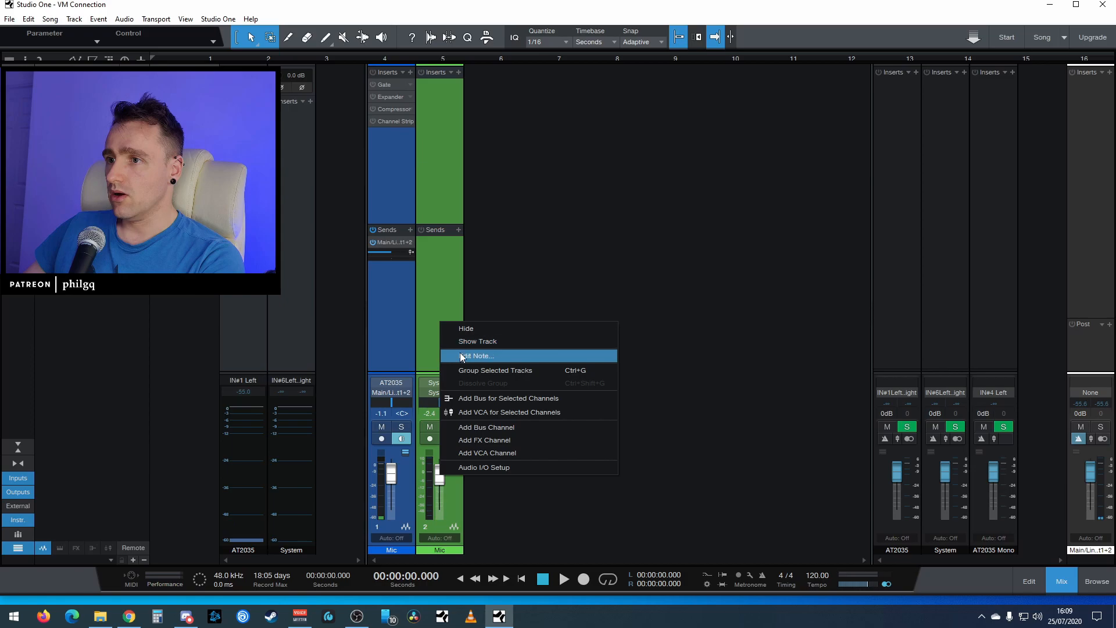
left_click(485, 411)
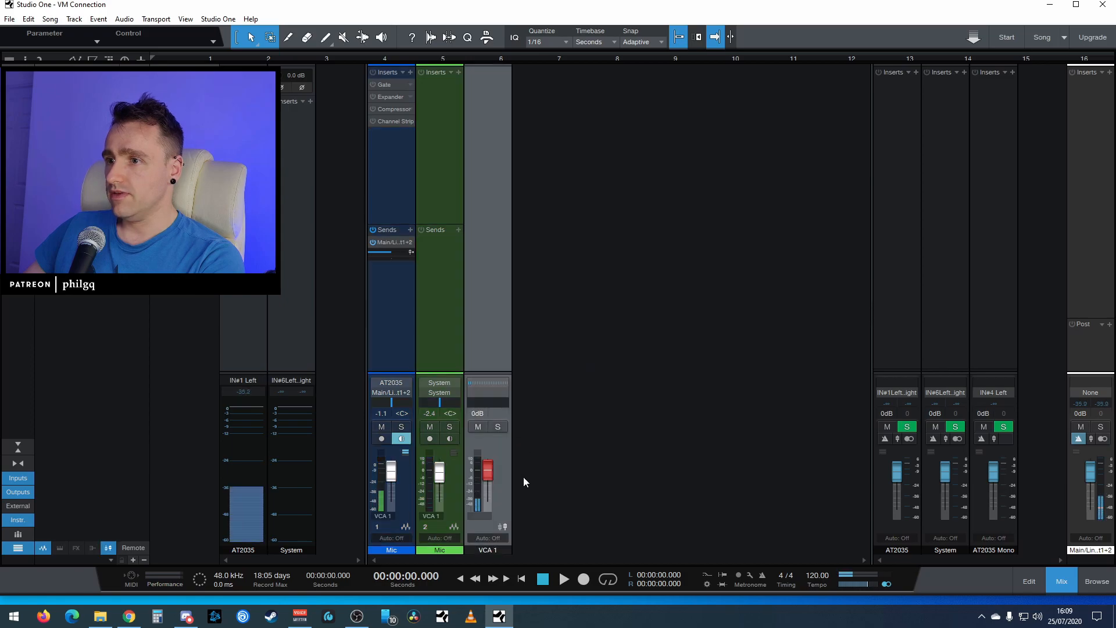
Lower the VCA 1 fader to -3.7 dB and raise it to +0.7 dB
left_click(487, 472)
mouse_move(487, 472)
left_mouse_down()
mouse_move(486, 506)
mouse_move(487, 475)
left_mouse_up()
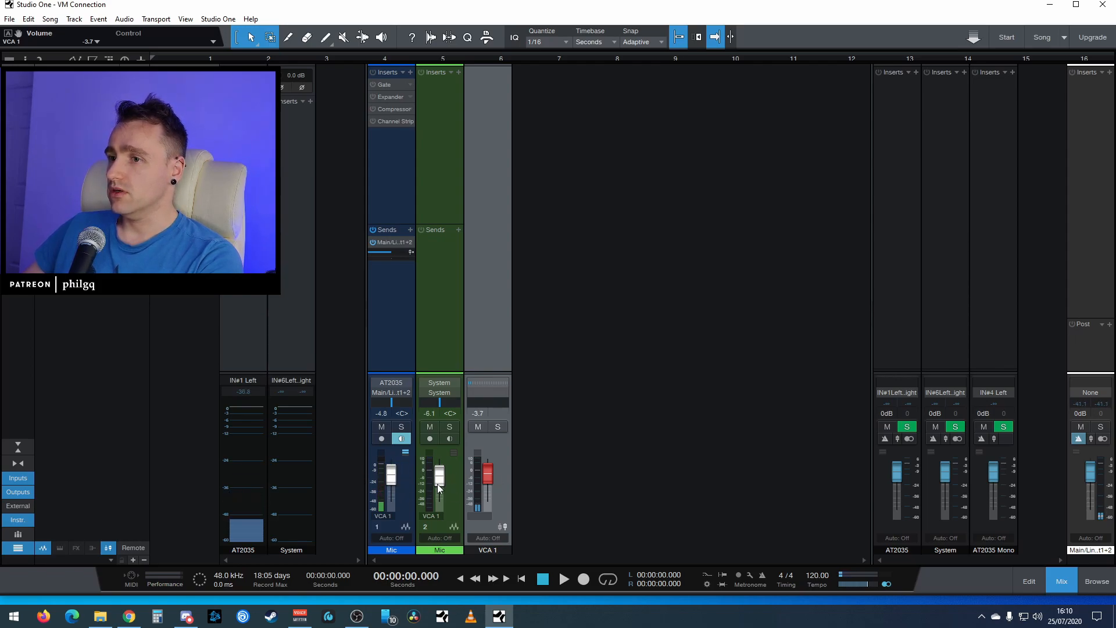
mouse_move(487, 476)
left_mouse_down()
mouse_move(487, 493)
mouse_move(480, 476)
left_mouse_up()
Move the blue Mic and VCA 1 faders across their range, ending with both Mic channels at +10.0 dB
left_click_drag(393, 477, 398, 488)
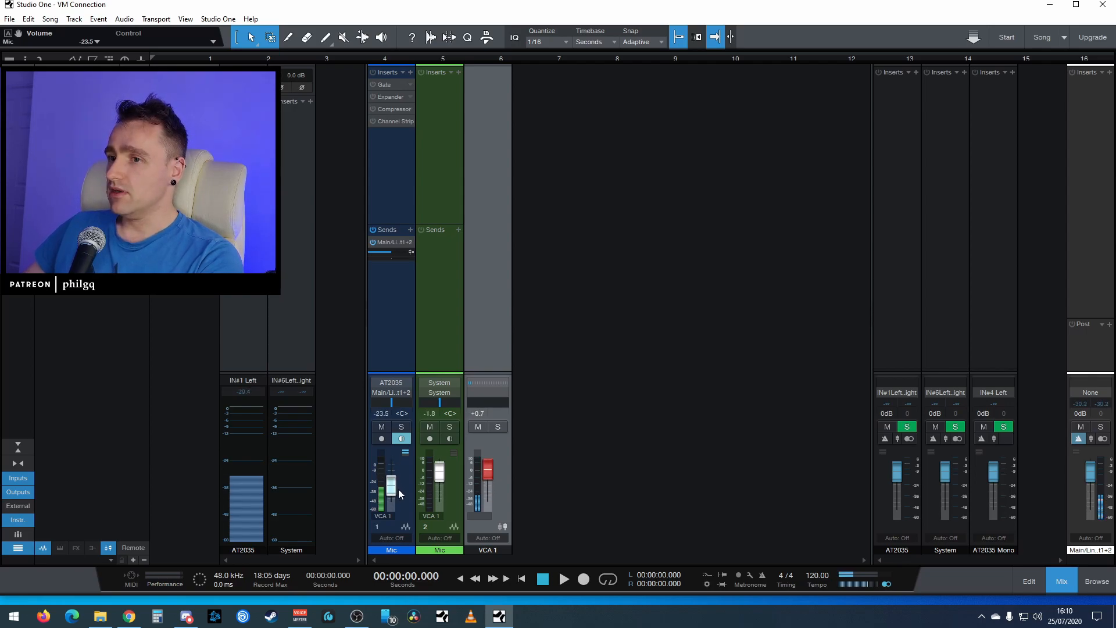
left_click_drag(487, 472, 491, 508)
left_click_drag(391, 499, 391, 460)
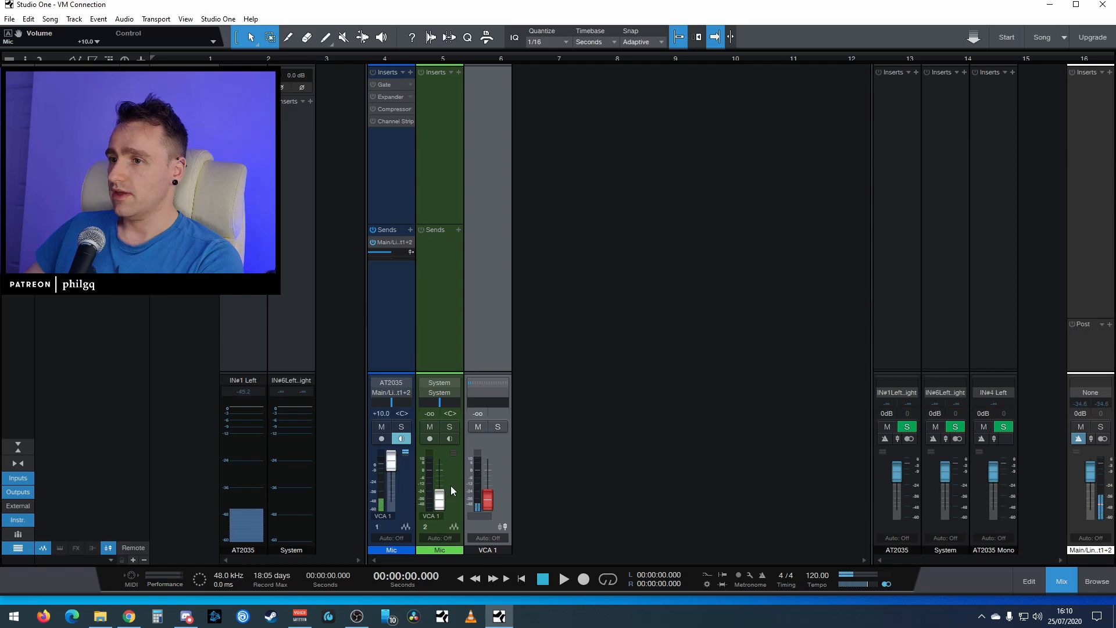
mouse_move(488, 498)
left_mouse_down()
mouse_move(486, 453)
mouse_move(489, 506)
left_mouse_up()
left_click_drag(391, 460, 483, 455)
Remove VCA 1 and lower the faders of the blue Mic channel to -2.3 dB and the green one to +0.7 dB
right_click(473, 309)
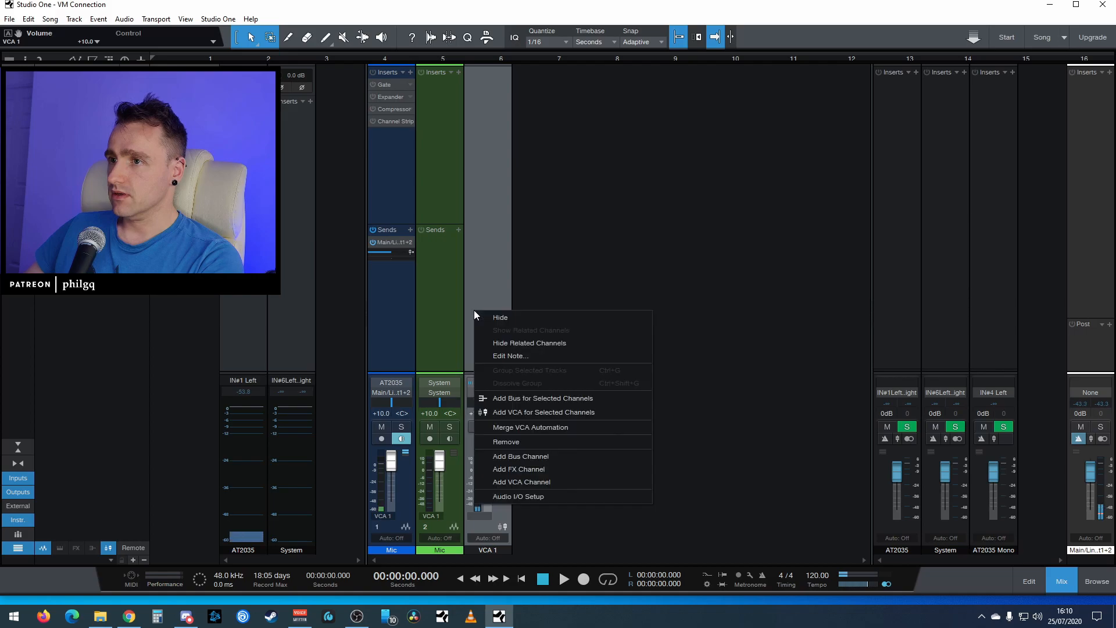
left_click(528, 442)
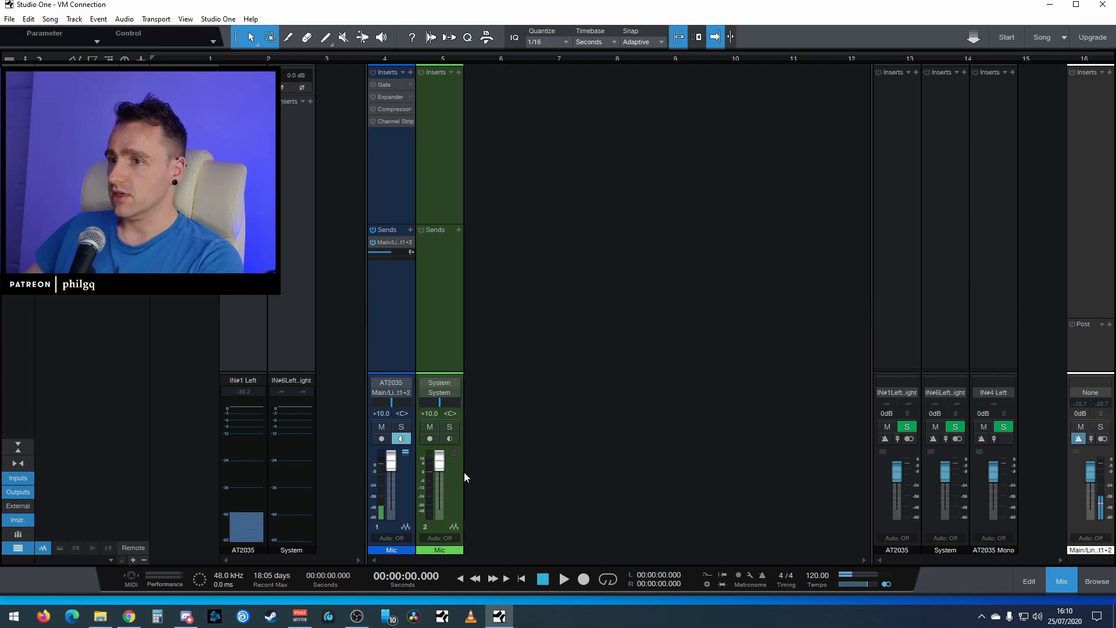
left_click_drag(392, 460, 443, 477)
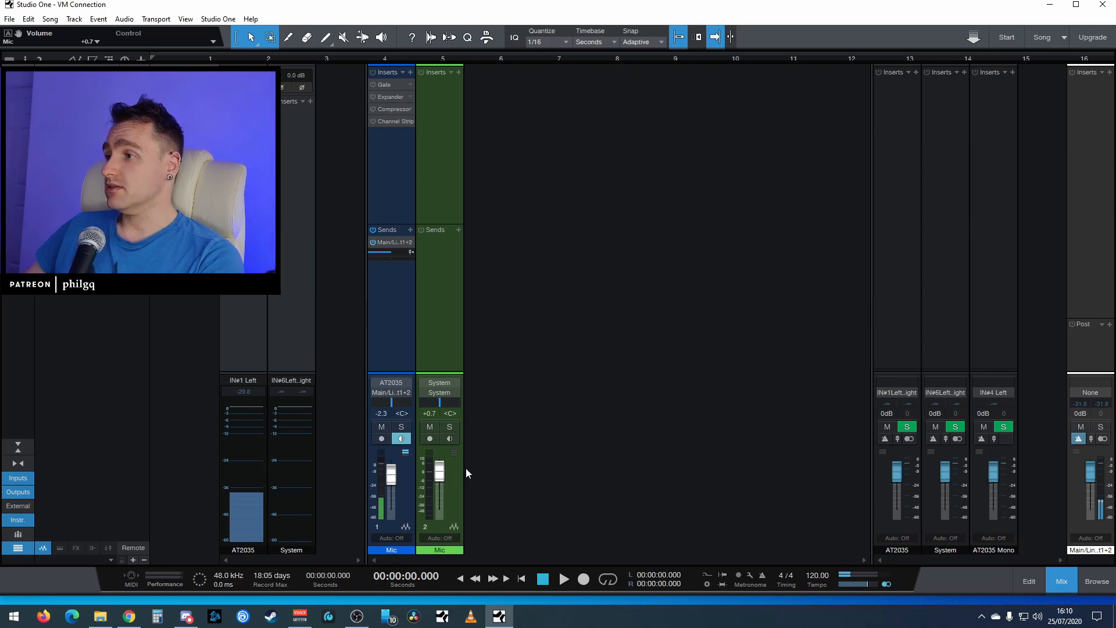
Hide the input and output channels in the mixer
left_click(24, 477)
left_click(22, 493)
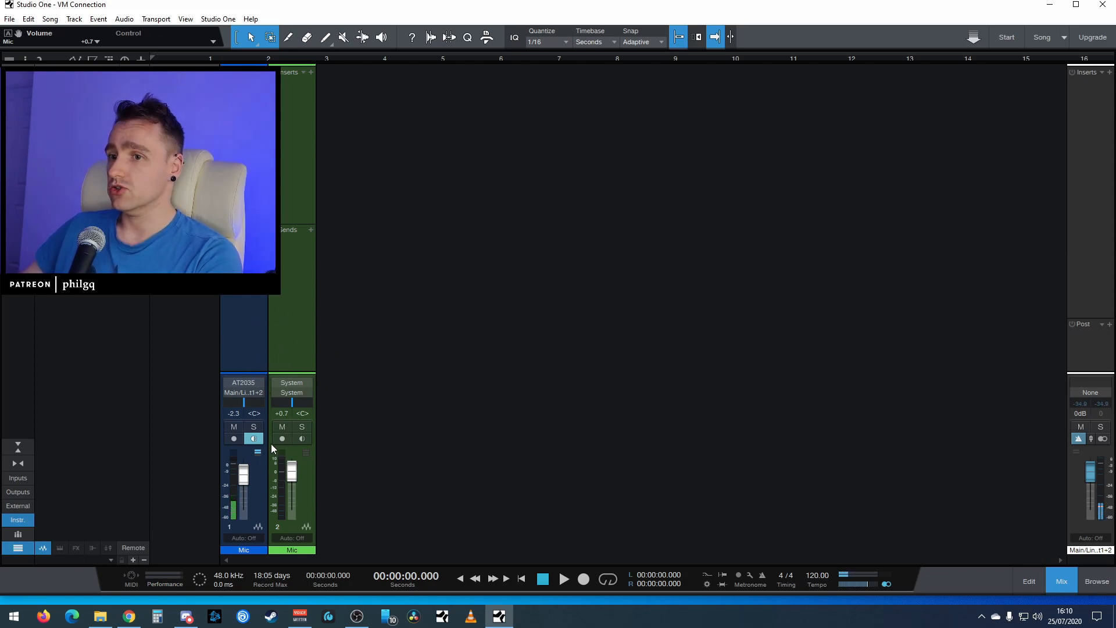
left_click(307, 619)
left_click(306, 620)
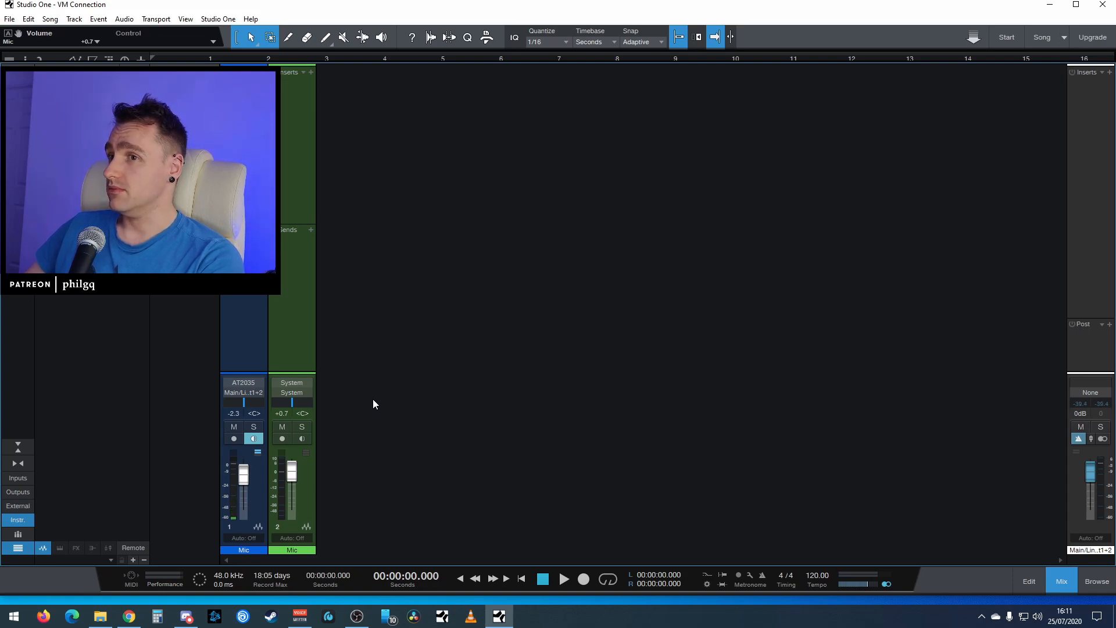
right_click(291, 309)
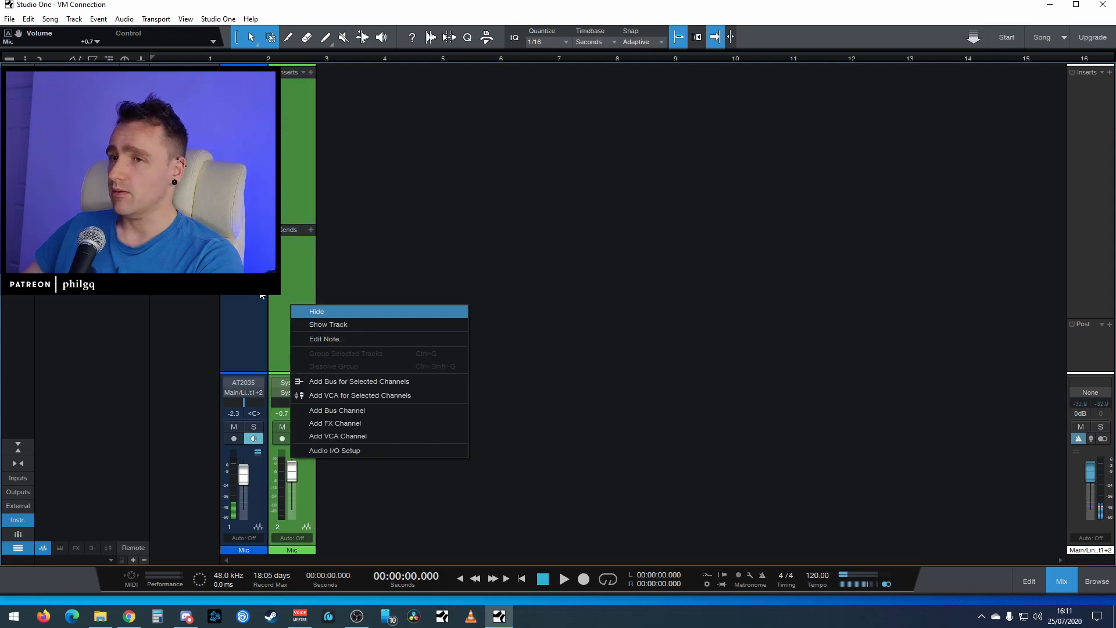
left_click(251, 295)
right_click(293, 288)
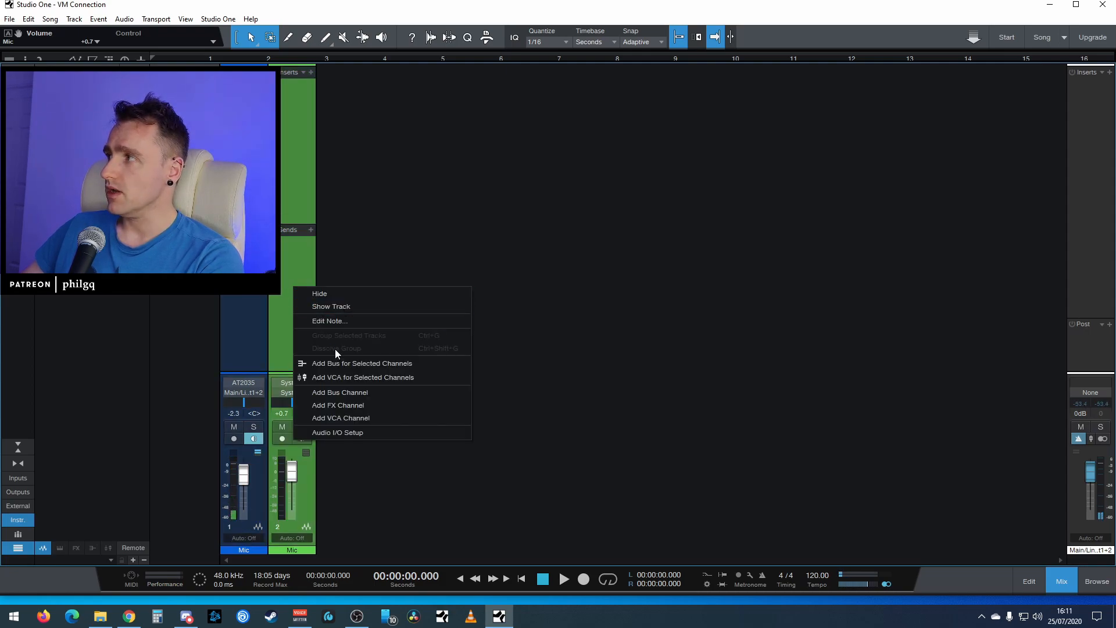
left_click(458, 397)
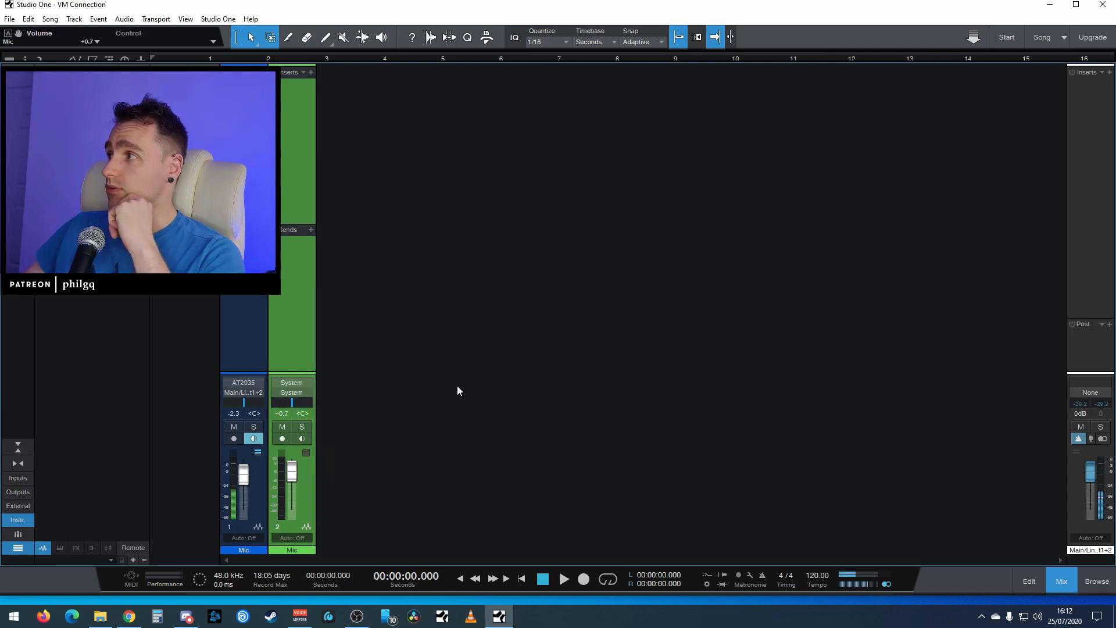